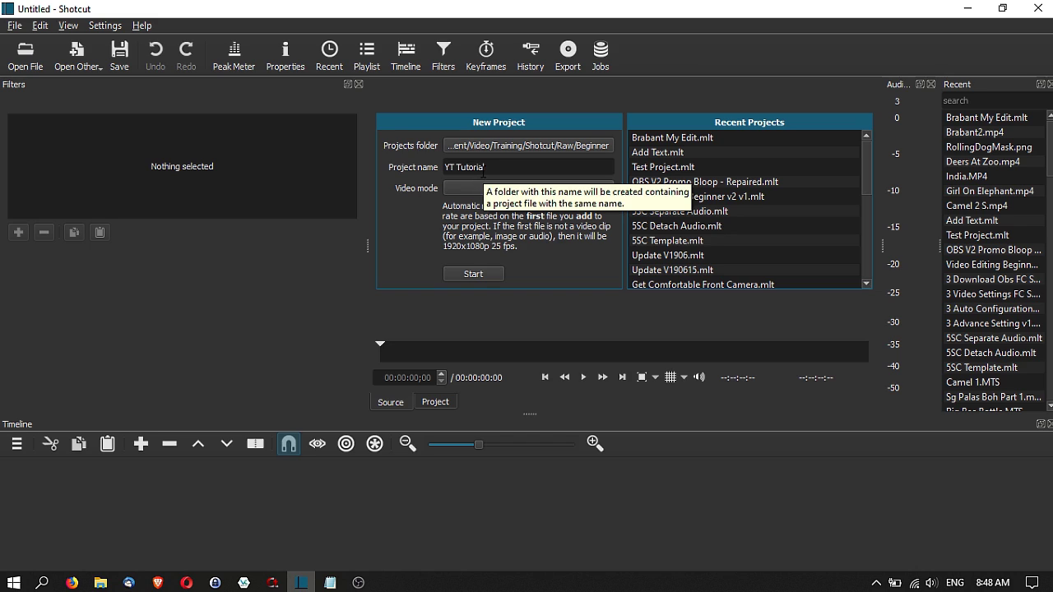
- Finish entering YT Tutorial as the new project's name and restore the default window layout
{"action": "type", "text": "l"}
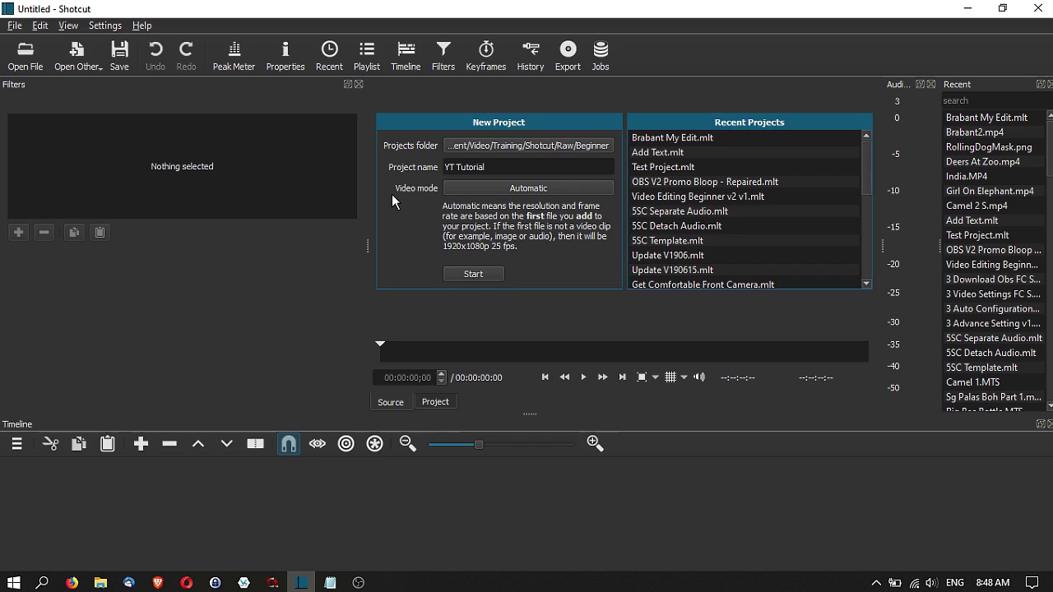
{"action": "left_click", "coordinate": [69, 25]}
{"action": "mouse_move", "coordinate": [239, 42]}
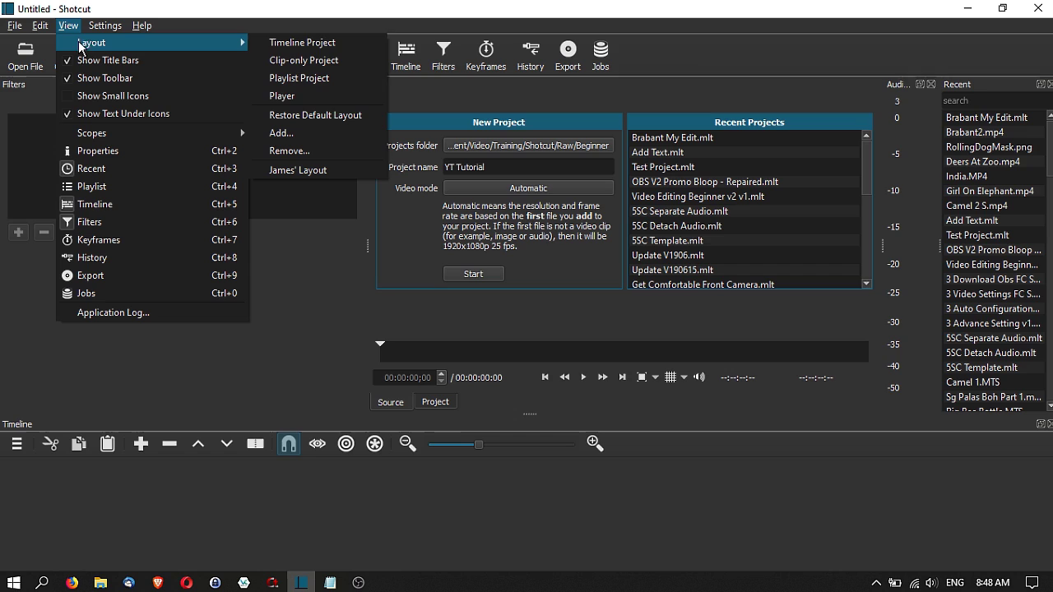
{"action": "left_click", "coordinate": [341, 120]}
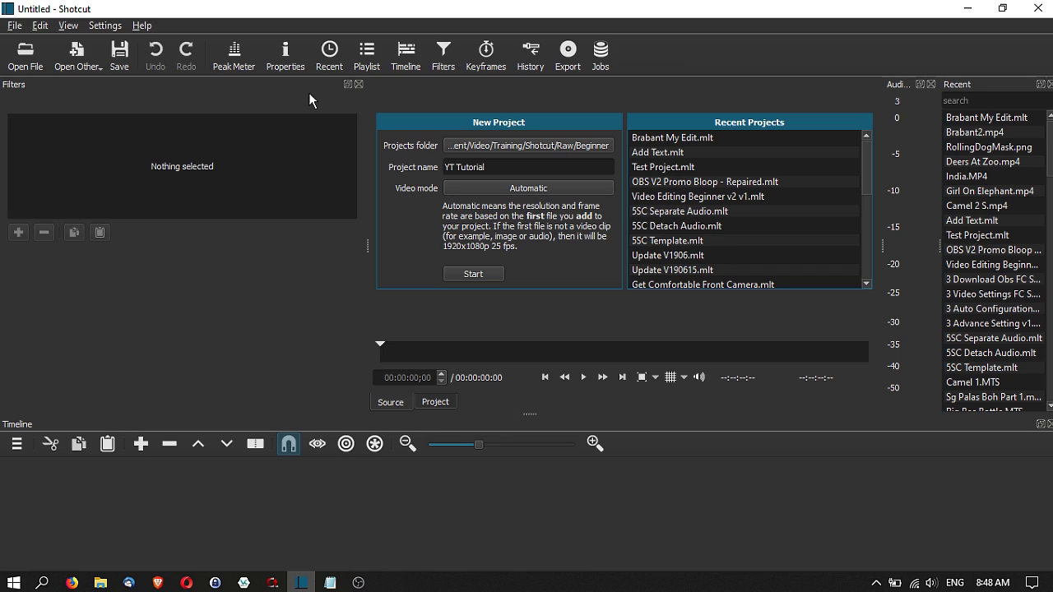
- Check the installed Shotcut version in the program's About information and close it
{"action": "left_click", "coordinate": [142, 25]}
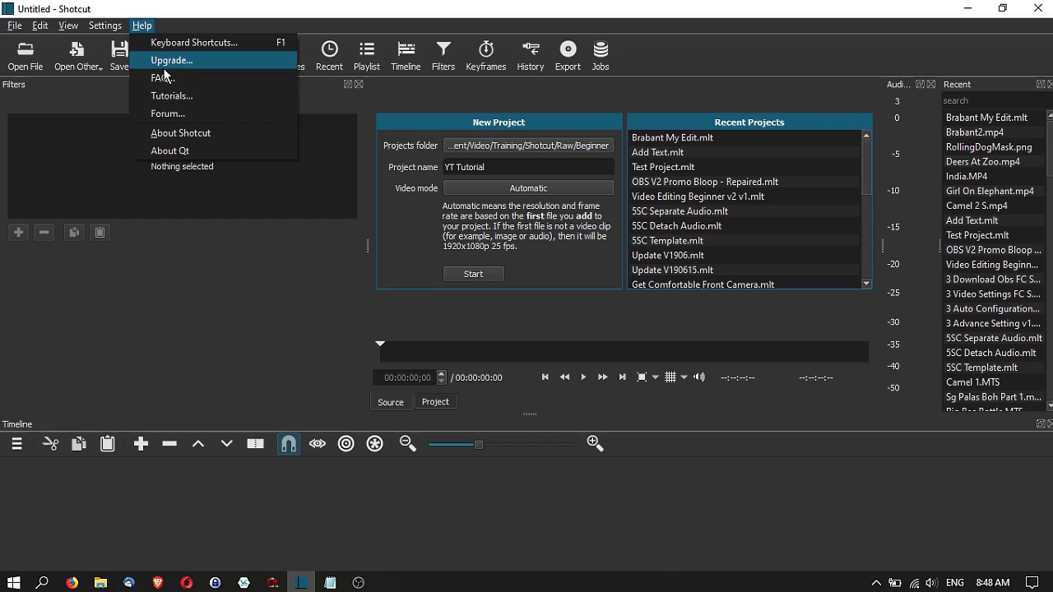
{"action": "left_click", "coordinate": [181, 134]}
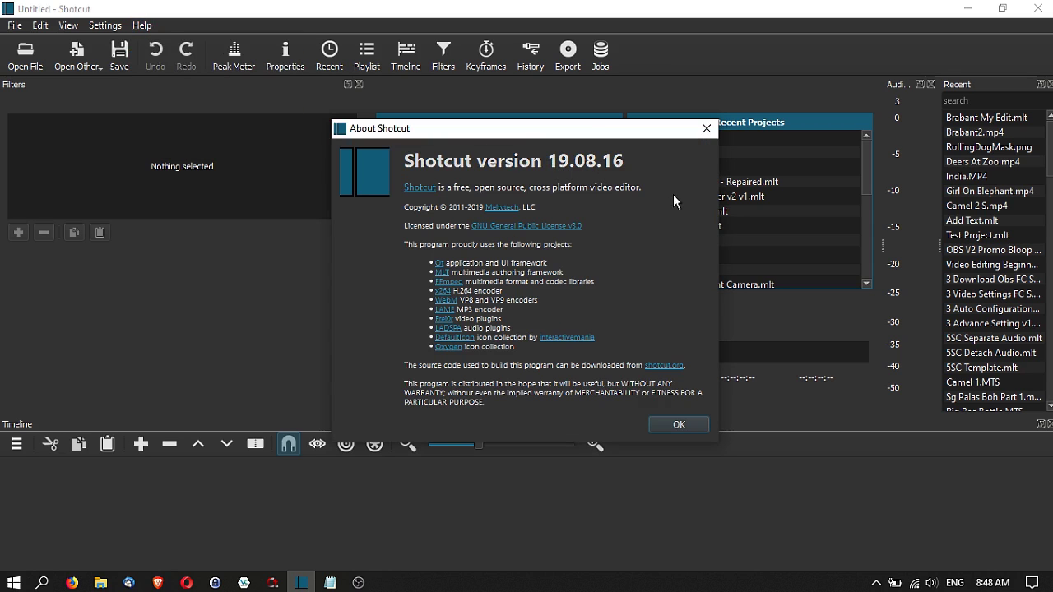
{"action": "left_click", "coordinate": [689, 424]}
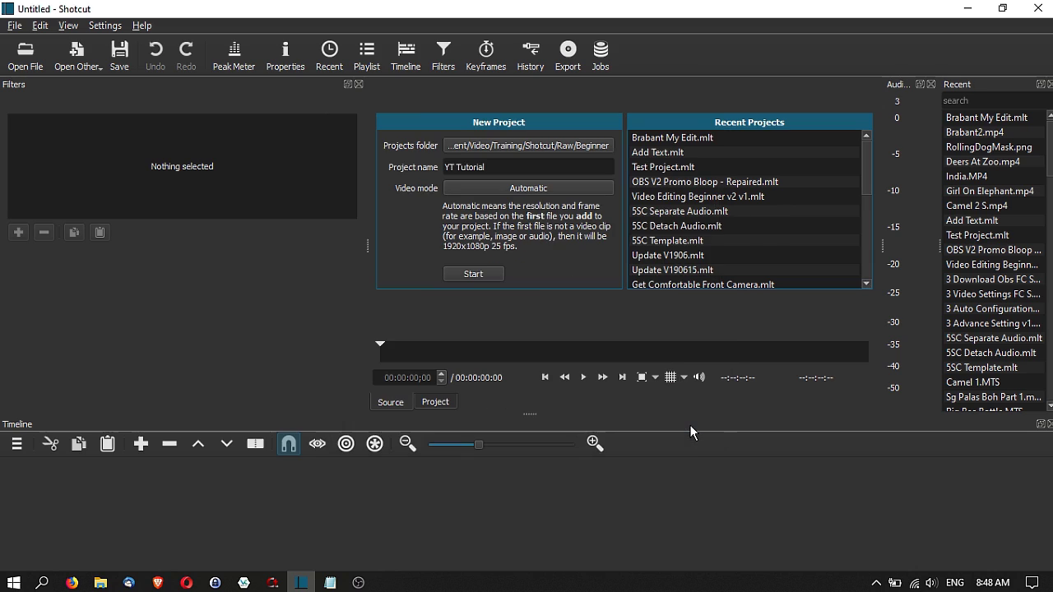
- Set the projects folder to F:/Document/Video/Training/Shotcut/Raw and the project name to YT Tutorial 1, keeping the video mode Automatic
{"action": "left_click", "coordinate": [499, 149]}
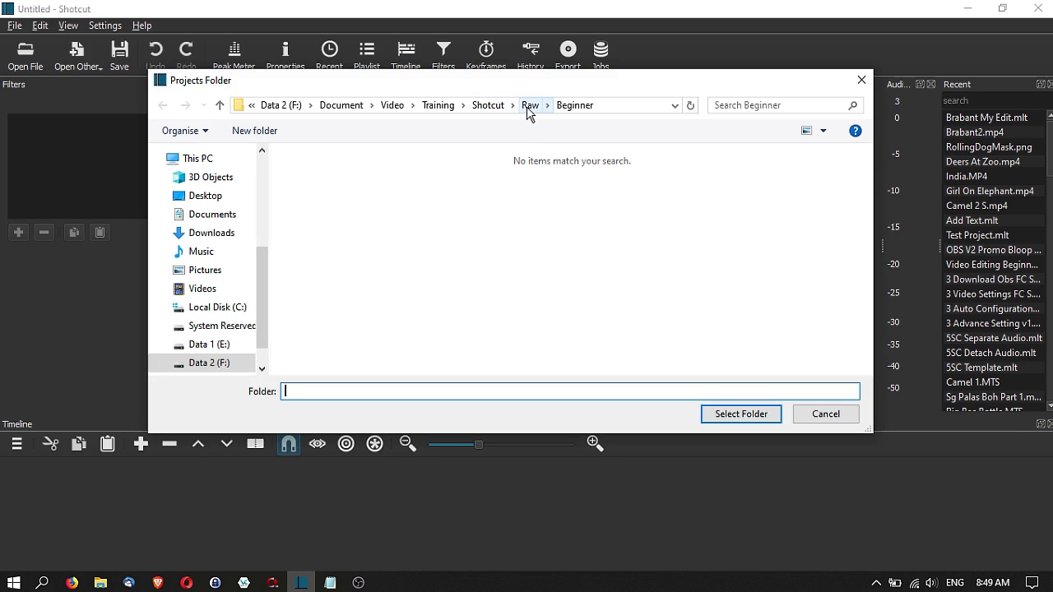
{"action": "left_click", "coordinate": [529, 107]}
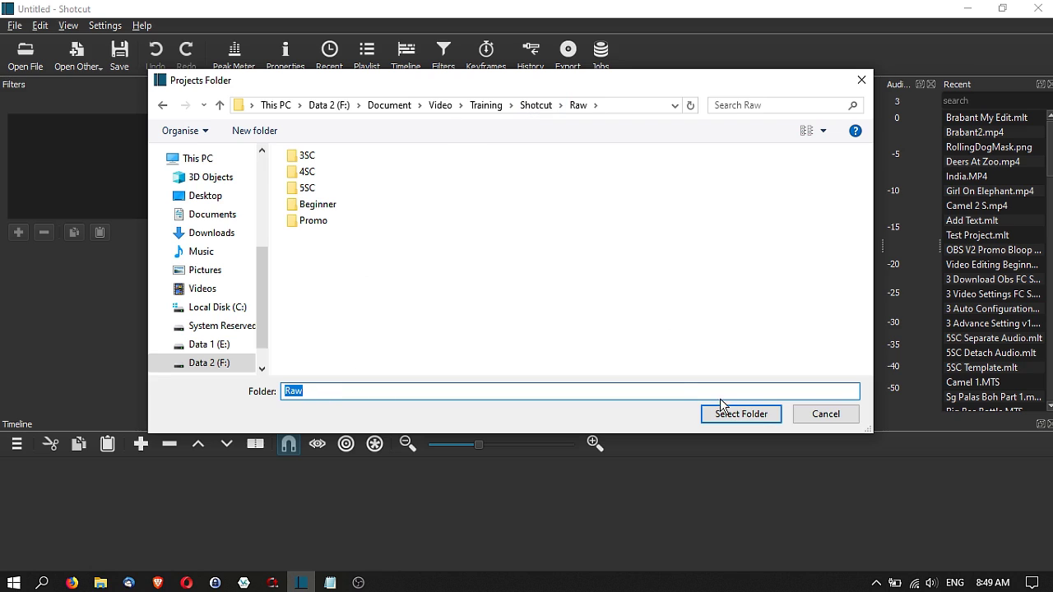
{"action": "left_click", "coordinate": [749, 414]}
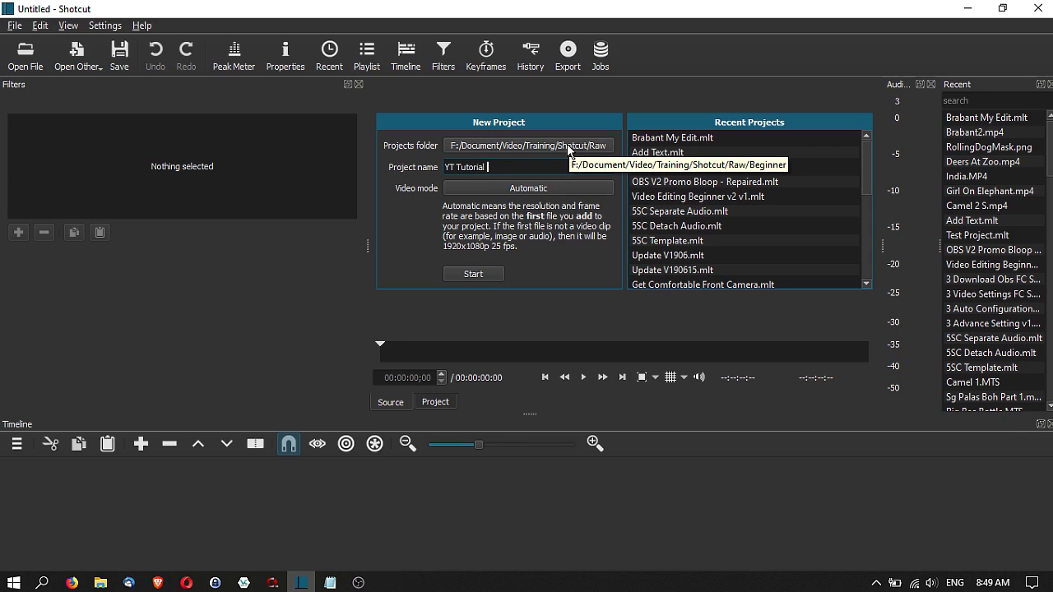
{"action": "type", "text": "1"}
{"action": "left_click", "coordinate": [517, 189]}
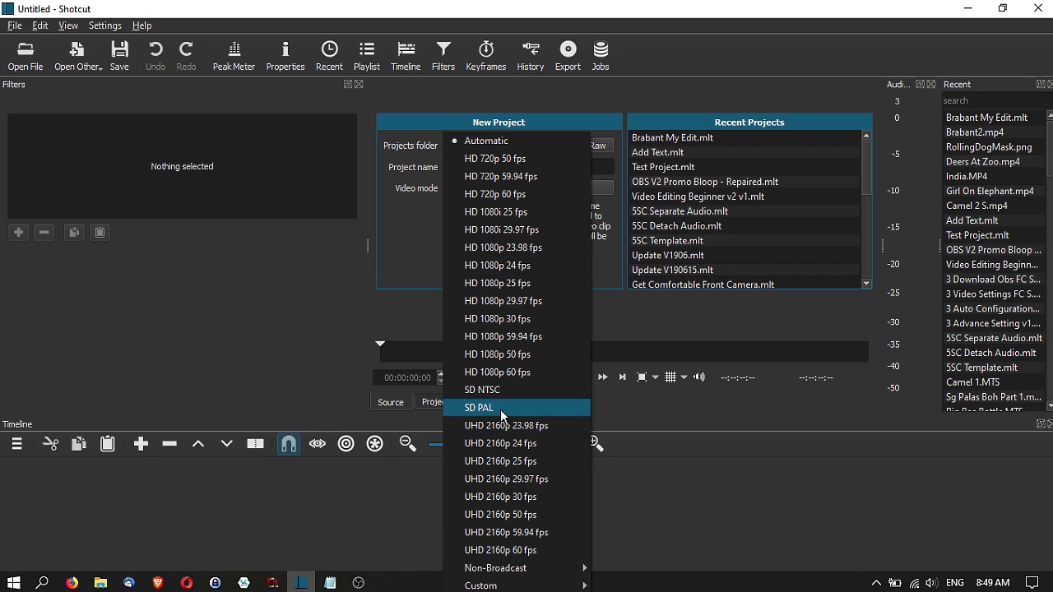
{"action": "left_click", "coordinate": [612, 408]}
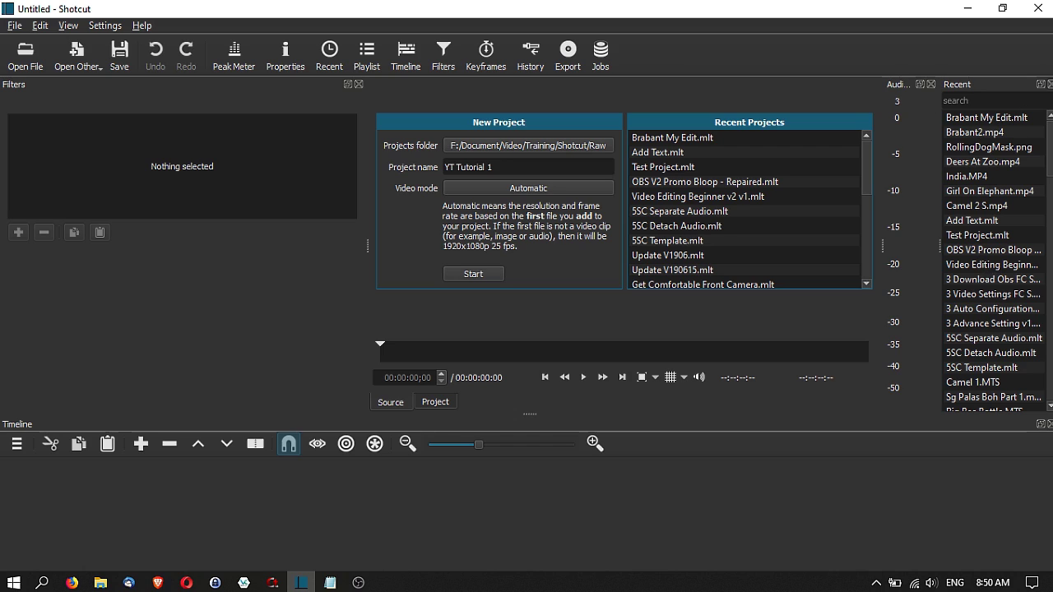
- Toggle the Recent panel's visibility and leave it closed
{"action": "left_click", "coordinate": [1049, 84]}
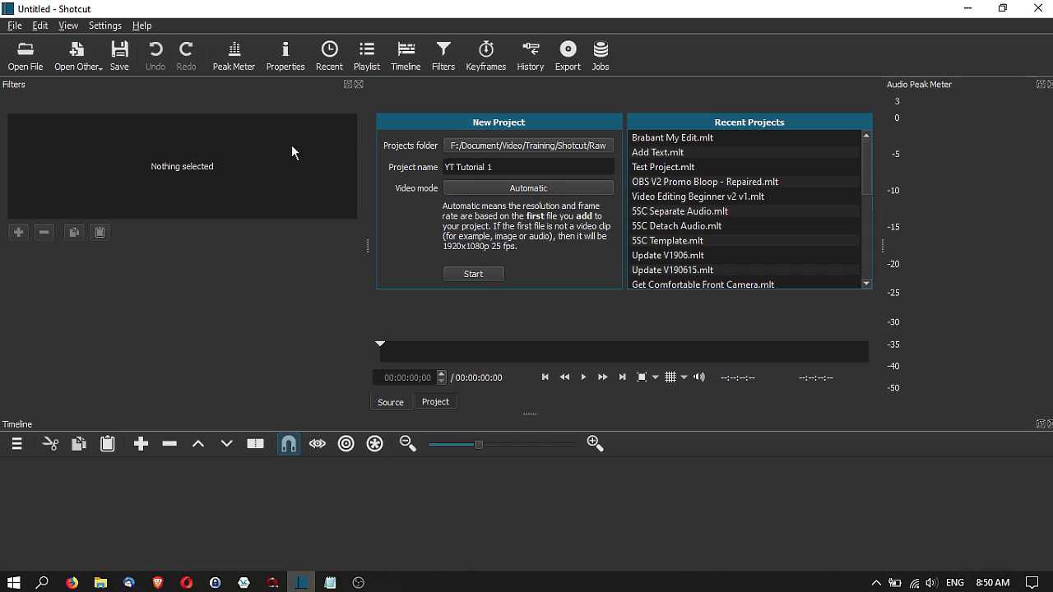
{"action": "left_click", "coordinate": [322, 58]}
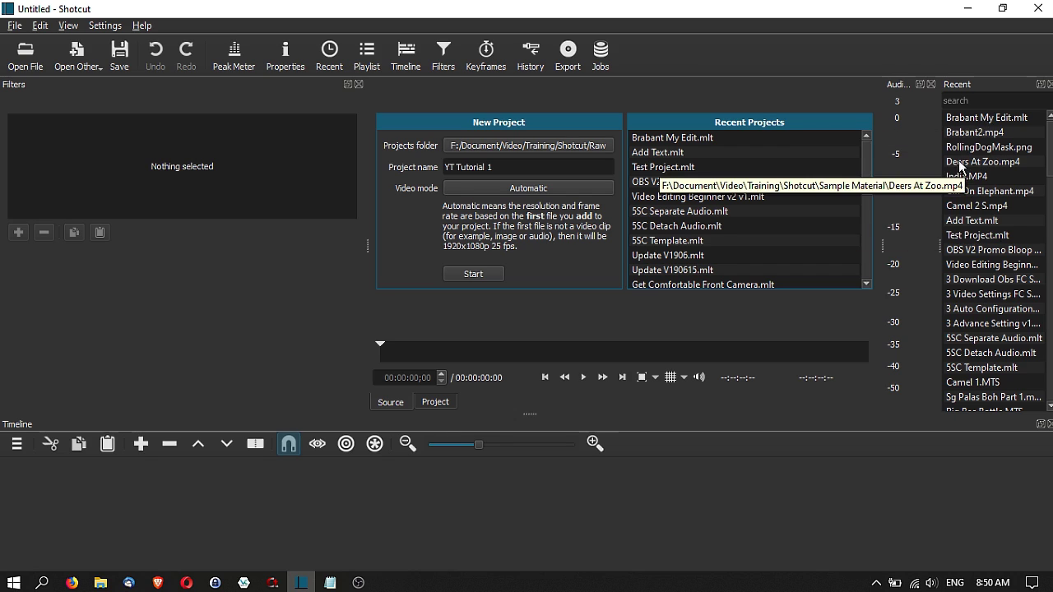
{"action": "left_click", "coordinate": [1050, 84]}
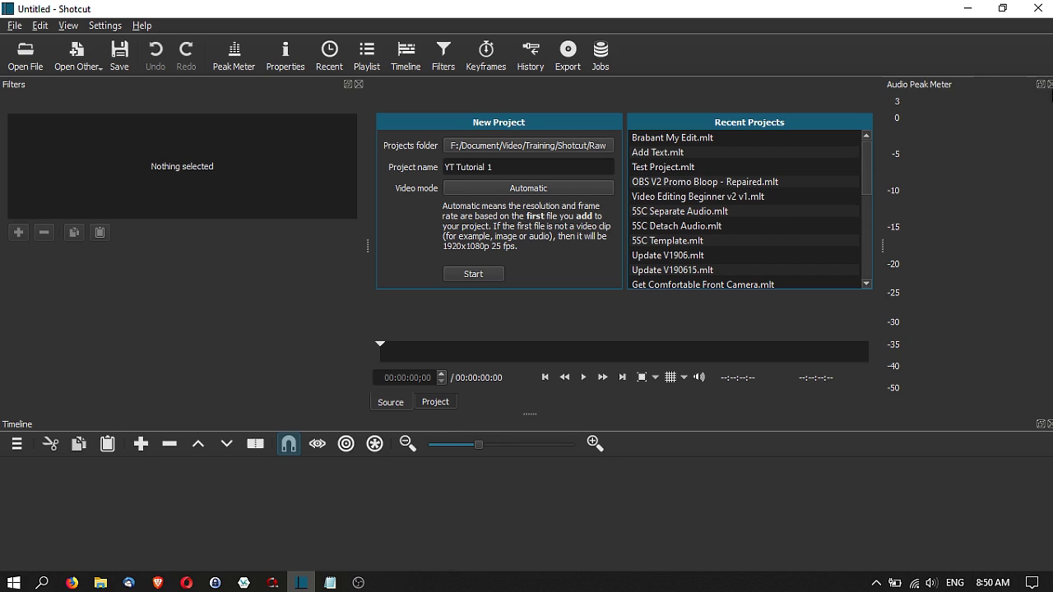
- Switch the interface theme to System
{"action": "left_click", "coordinate": [100, 28]}
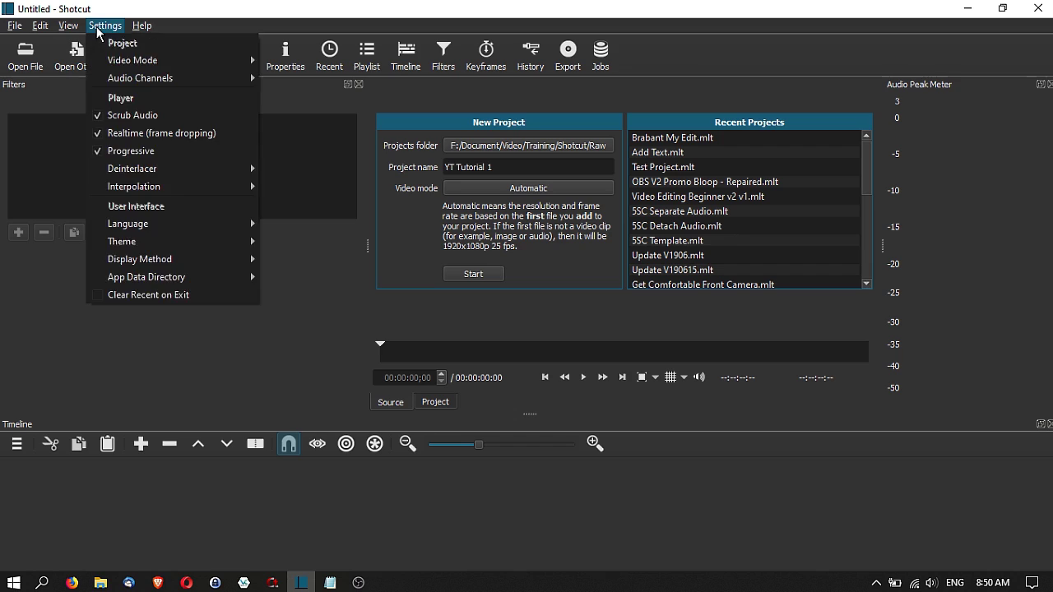
{"action": "mouse_move", "coordinate": [131, 243]}
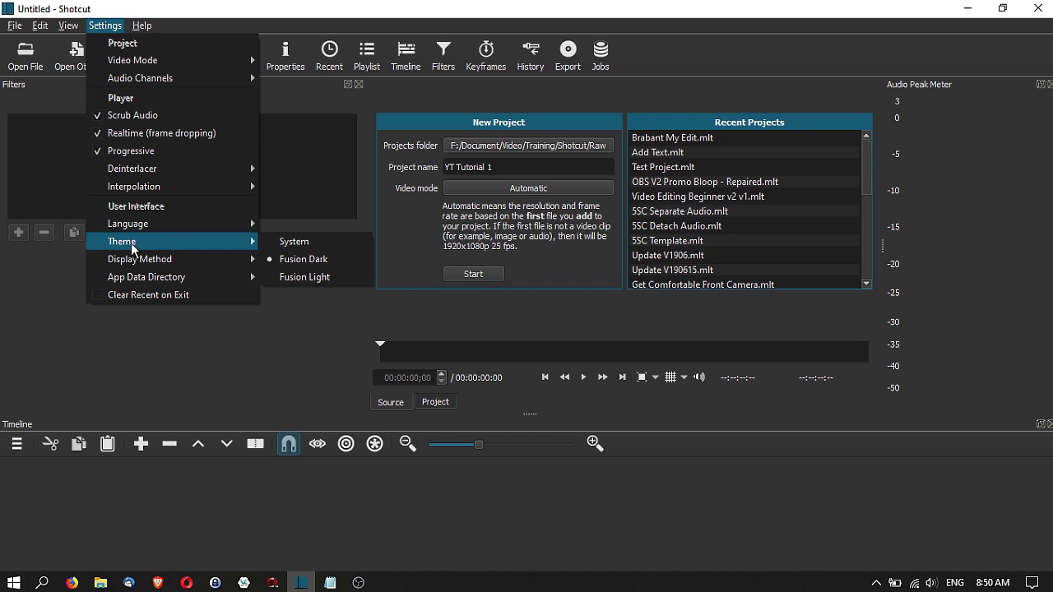
{"action": "left_click", "coordinate": [284, 241]}
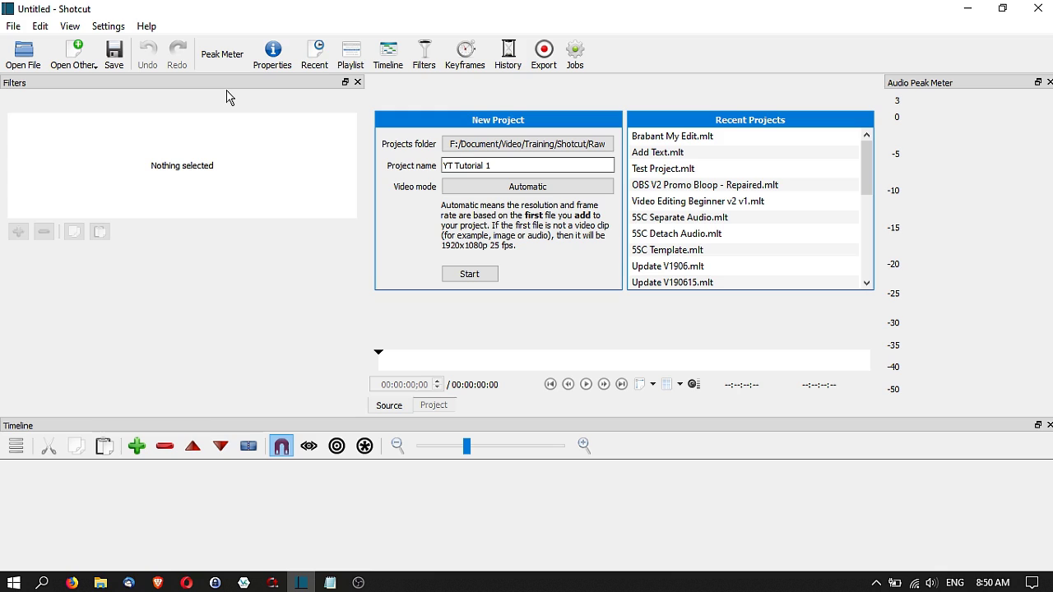
- Switch the interface theme back to Fusion Dark
{"action": "left_click", "coordinate": [109, 28]}
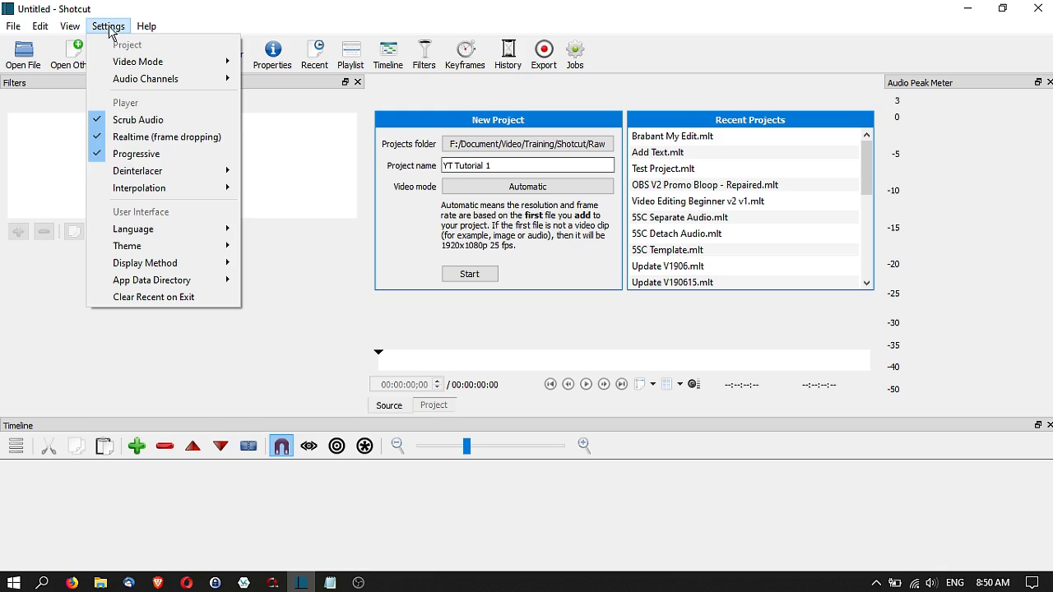
{"action": "left_click", "coordinate": [139, 119]}
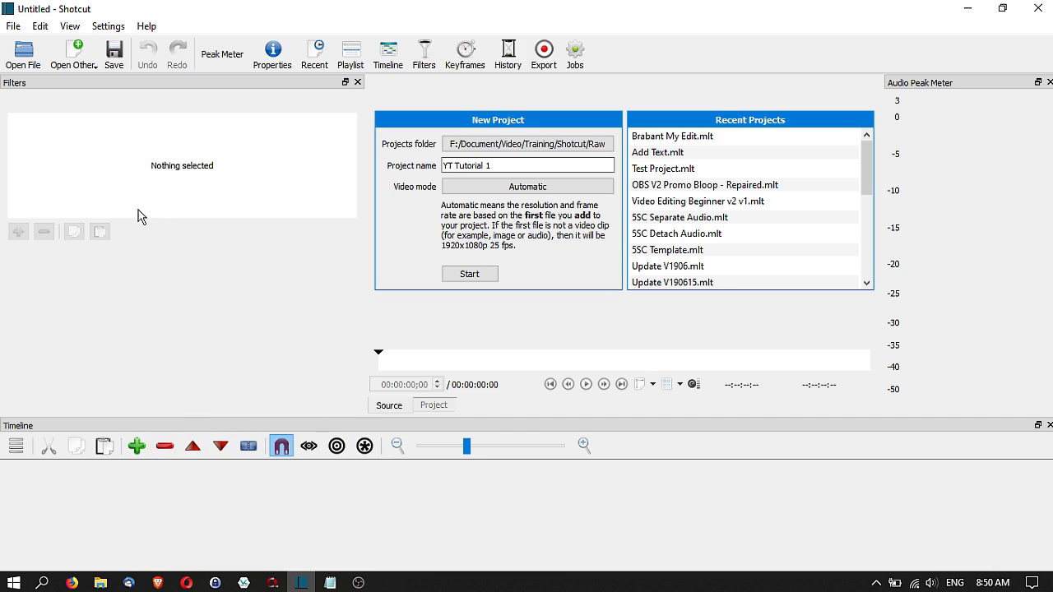
{"action": "left_click", "coordinate": [109, 28]}
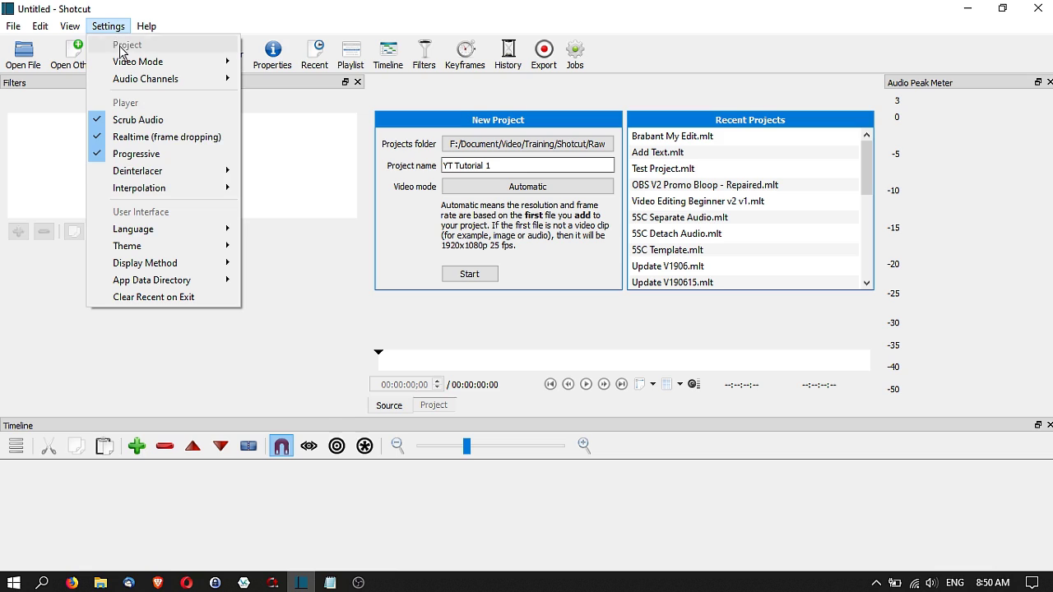
{"action": "mouse_move", "coordinate": [168, 248]}
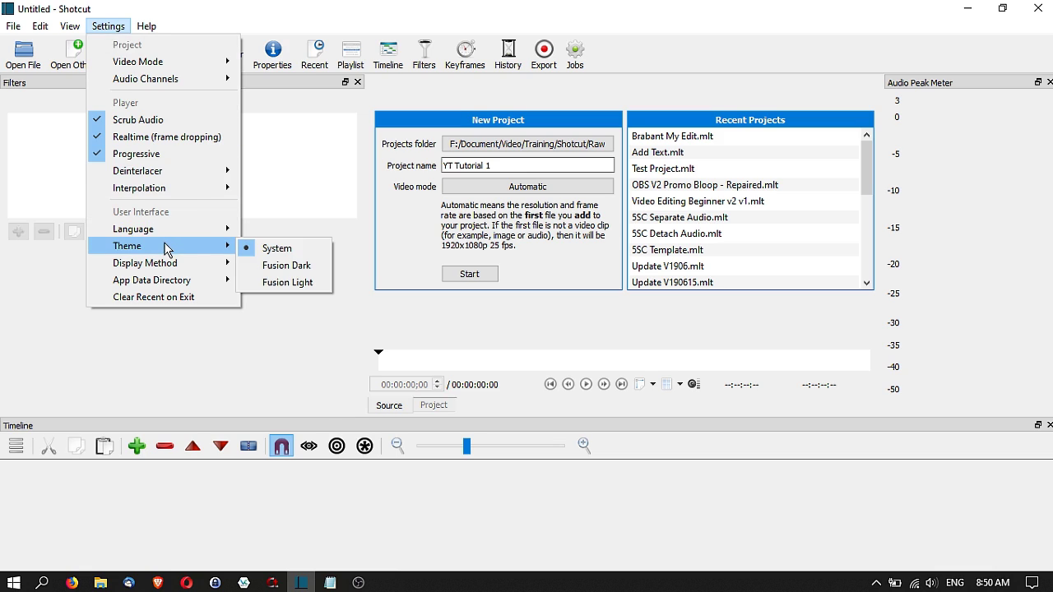
{"action": "left_click", "coordinate": [284, 266]}
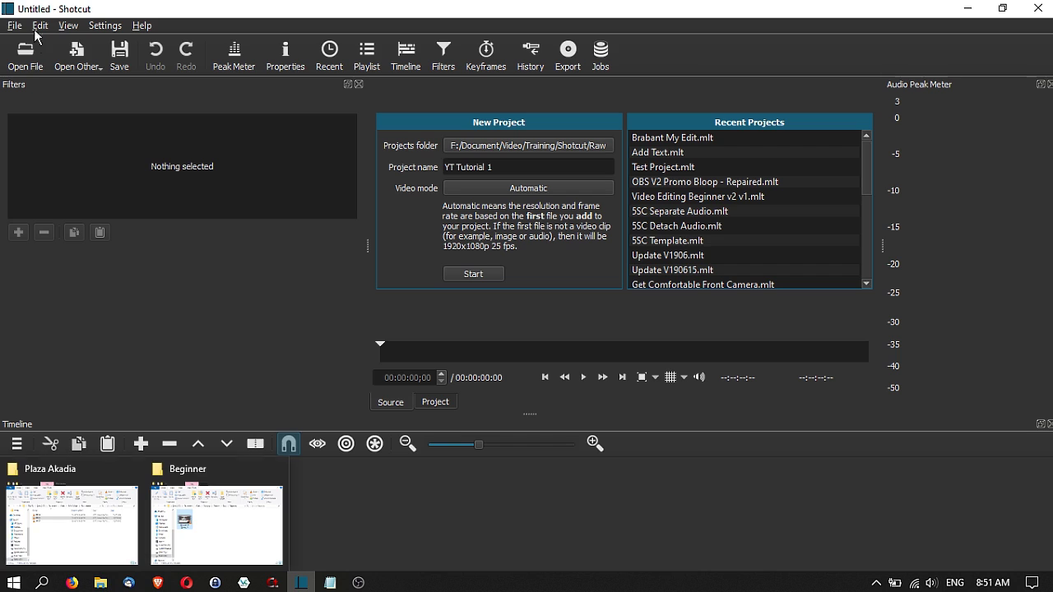
- Open the Camel 2 S.mp4 clip from the Sample Material folder, preview it in the player and skip to its end
{"action": "left_click", "coordinate": [27, 56]}
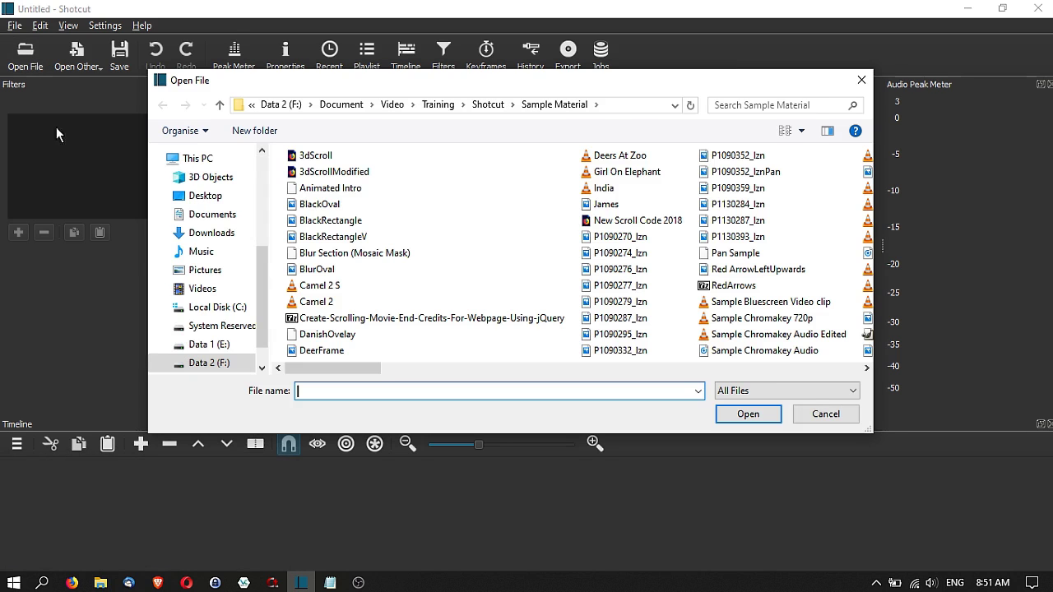
{"action": "double_click", "coordinate": [315, 301]}
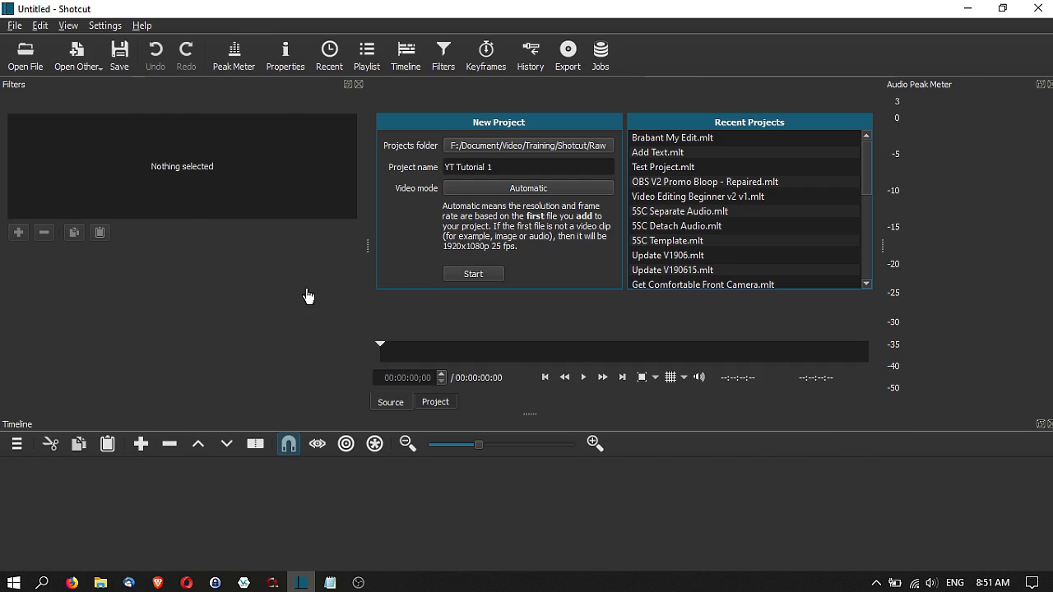
{"action": "left_click", "coordinate": [584, 379]}
{"action": "left_click", "coordinate": [585, 378]}
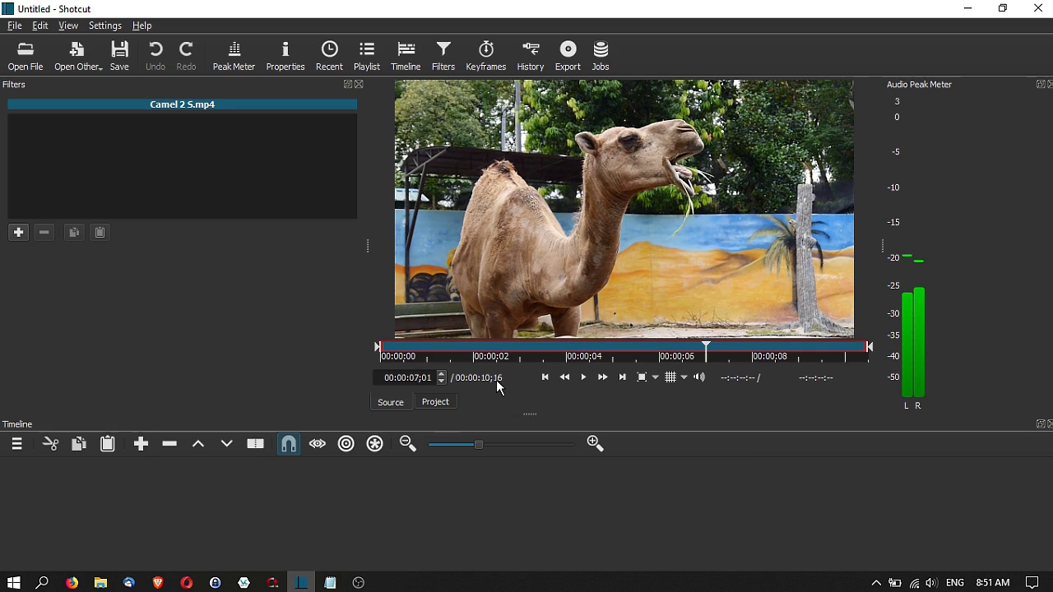
{"action": "left_click", "coordinate": [623, 378]}
- Trim the camel clip to run from 00:00:01;01 to about 8 seconds and add it to the playlist
{"action": "left_click_drag", "start_coordinate": [868, 349], "coordinate": [841, 352]}
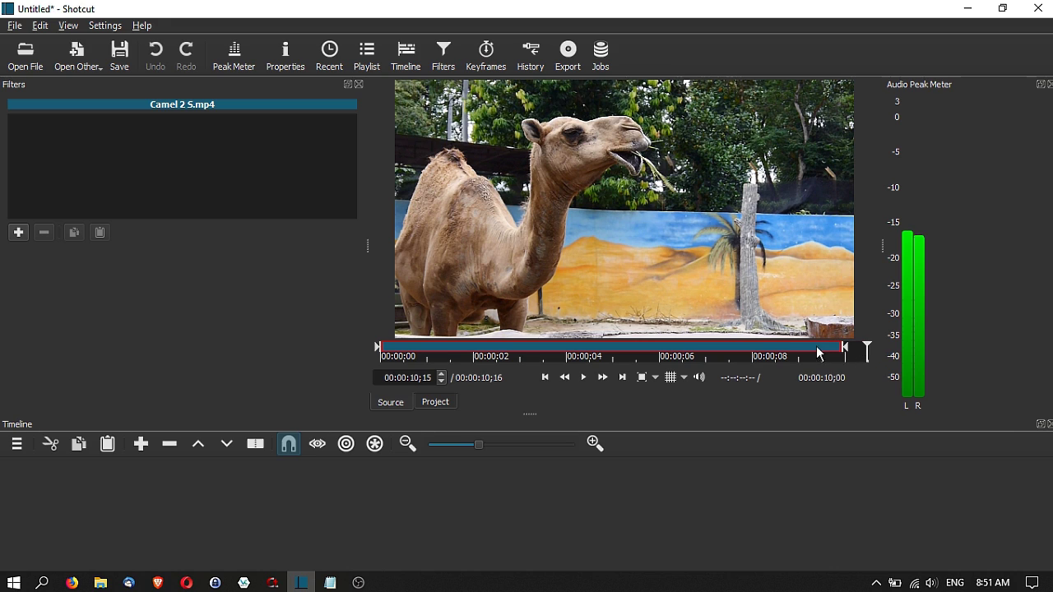
{"action": "left_click_drag", "start_coordinate": [764, 356], "coordinate": [754, 360]}
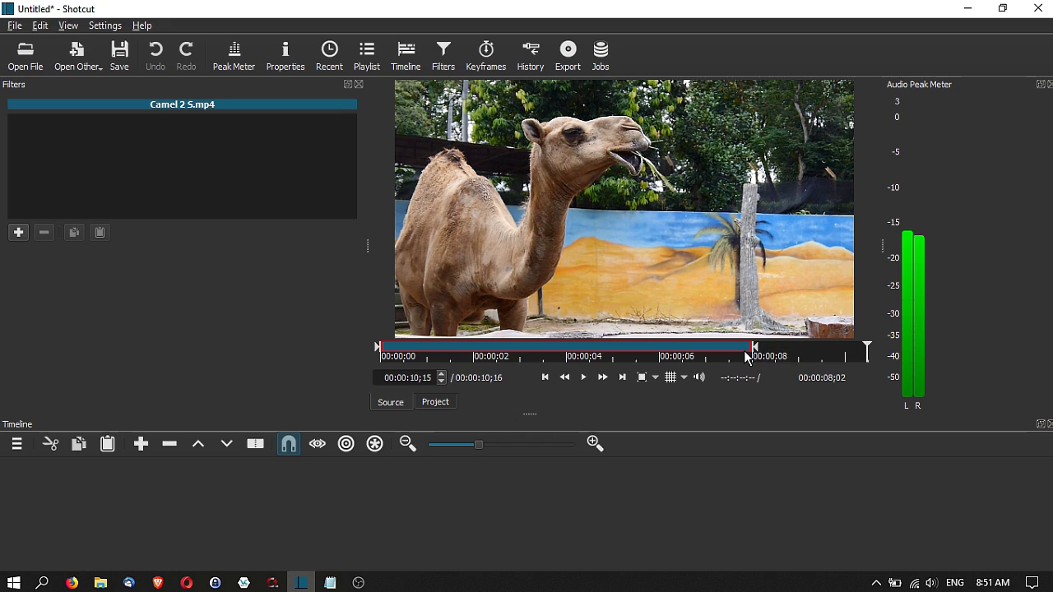
{"action": "left_click_drag", "start_coordinate": [379, 349], "coordinate": [419, 350]}
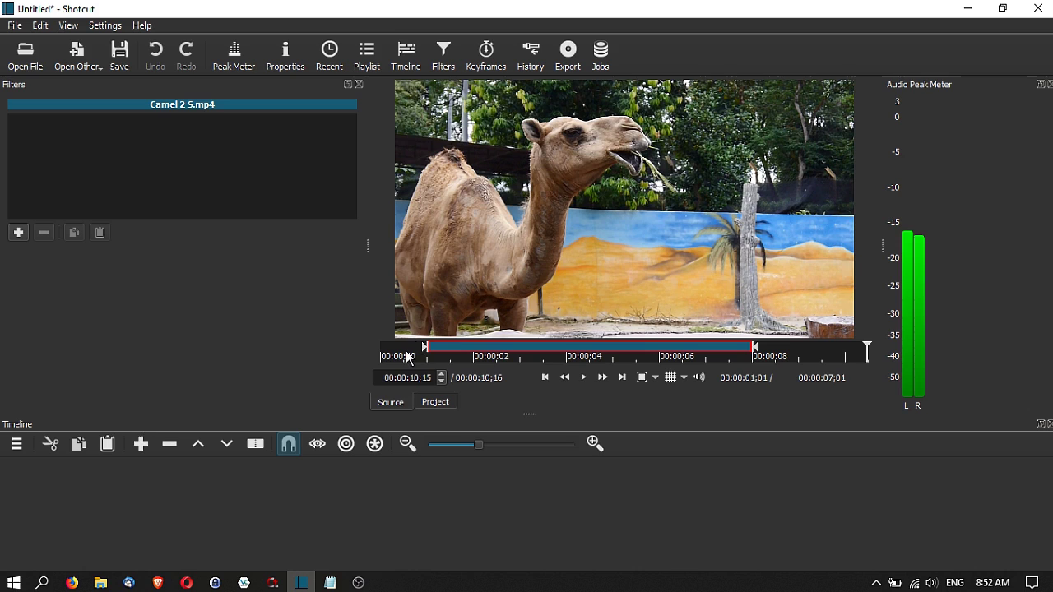
{"action": "left_click_drag", "start_coordinate": [415, 348], "coordinate": [426, 348]}
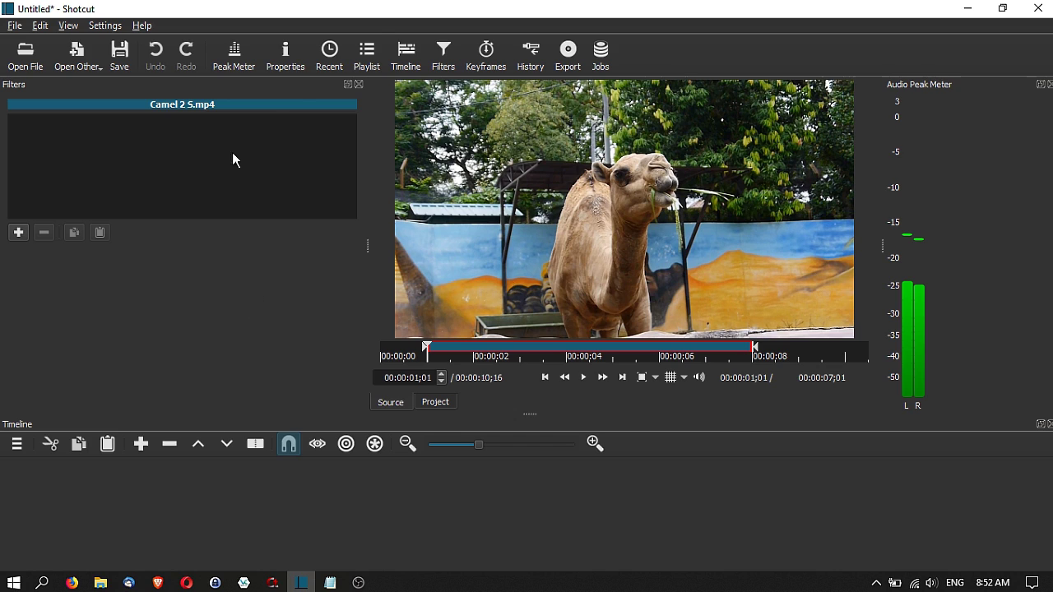
{"action": "left_click", "coordinate": [367, 59]}
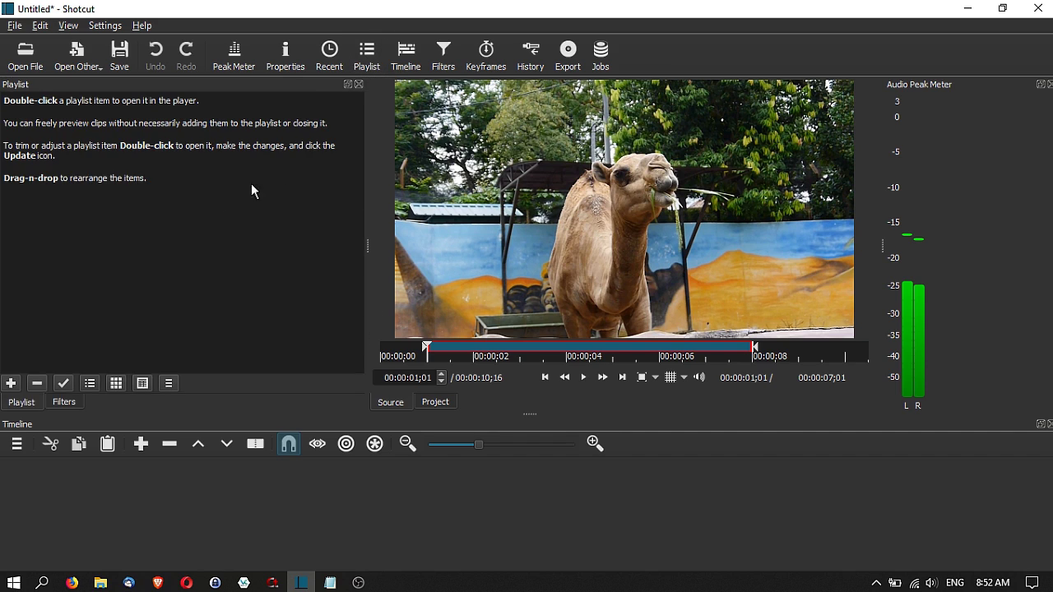
{"action": "left_click", "coordinate": [11, 384]}
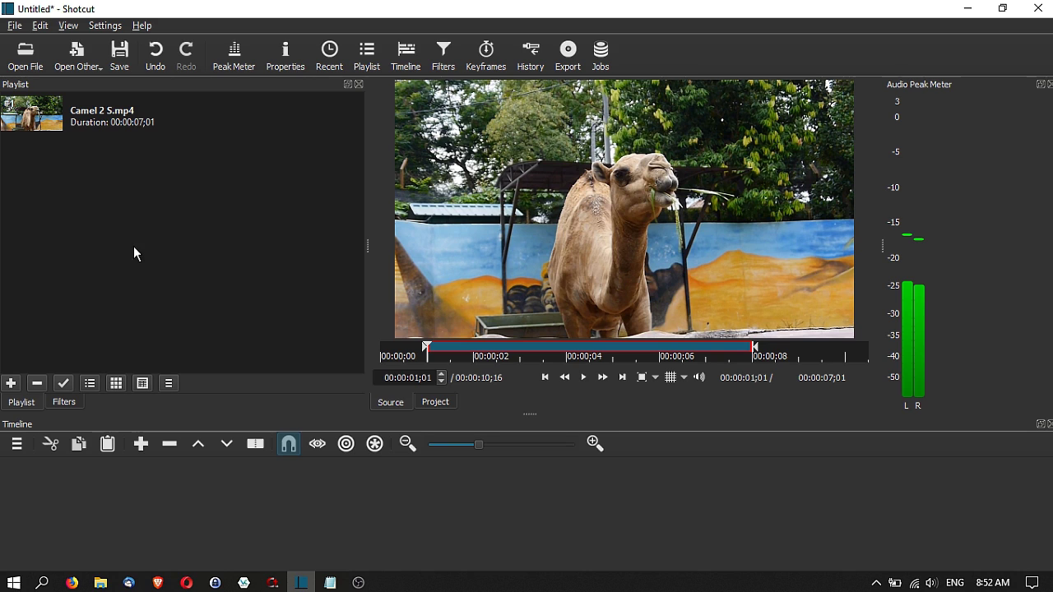
- Open the Deers At Zoo, Girl On Elephant and India clips together from the Sample Material folder so they join the playlist
{"action": "left_click", "coordinate": [27, 71]}
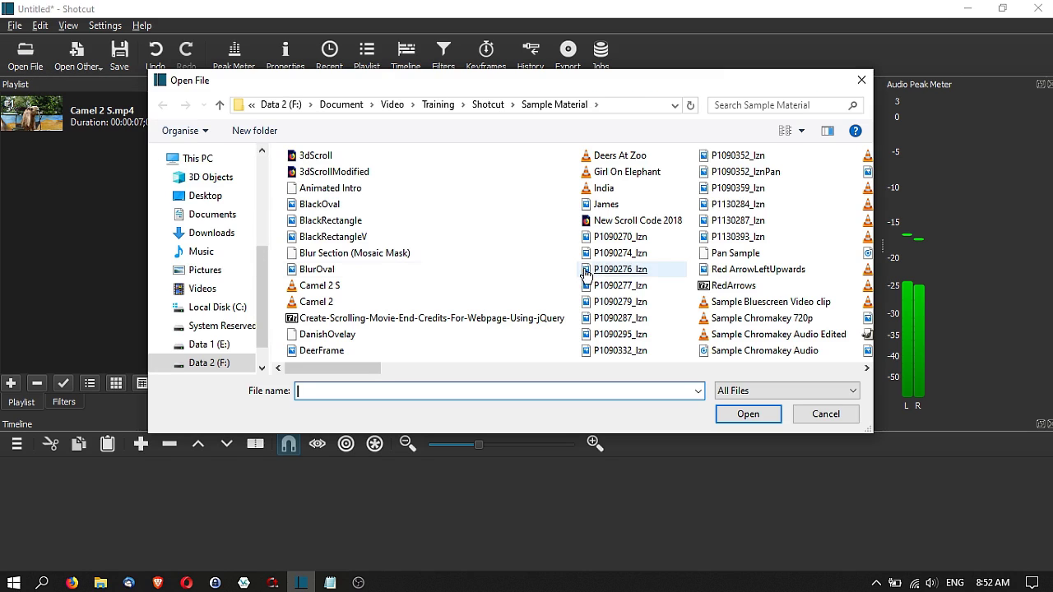
{"action": "left_click", "coordinate": [632, 157]}
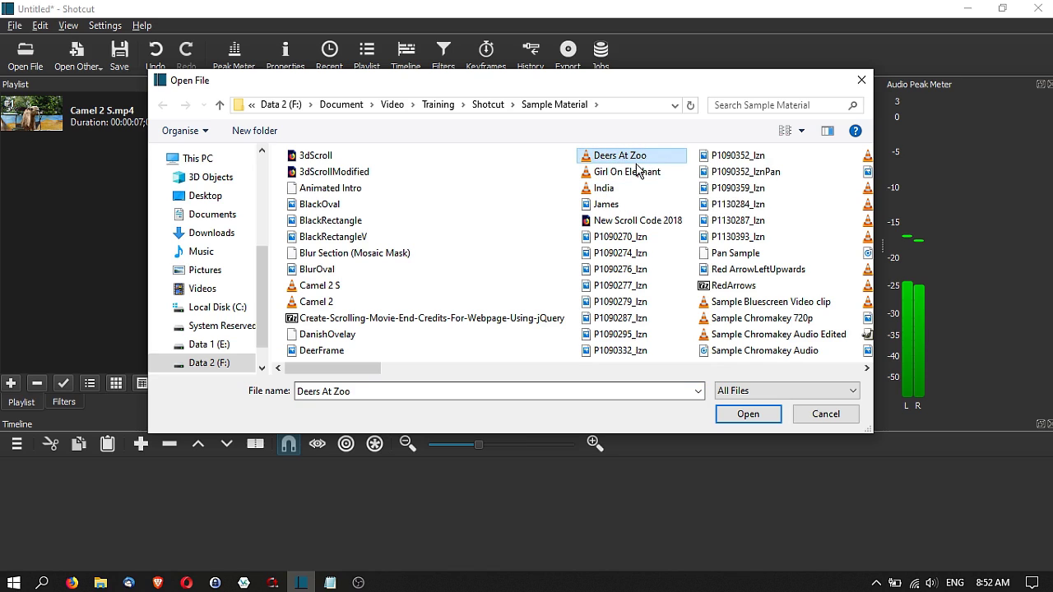
{"action": "left_click", "coordinate": [637, 170], "text": "ctrl"}
{"action": "left_click", "coordinate": [619, 187], "text": "ctrl"}
{"action": "left_click", "coordinate": [619, 187], "text": "ctrl"}
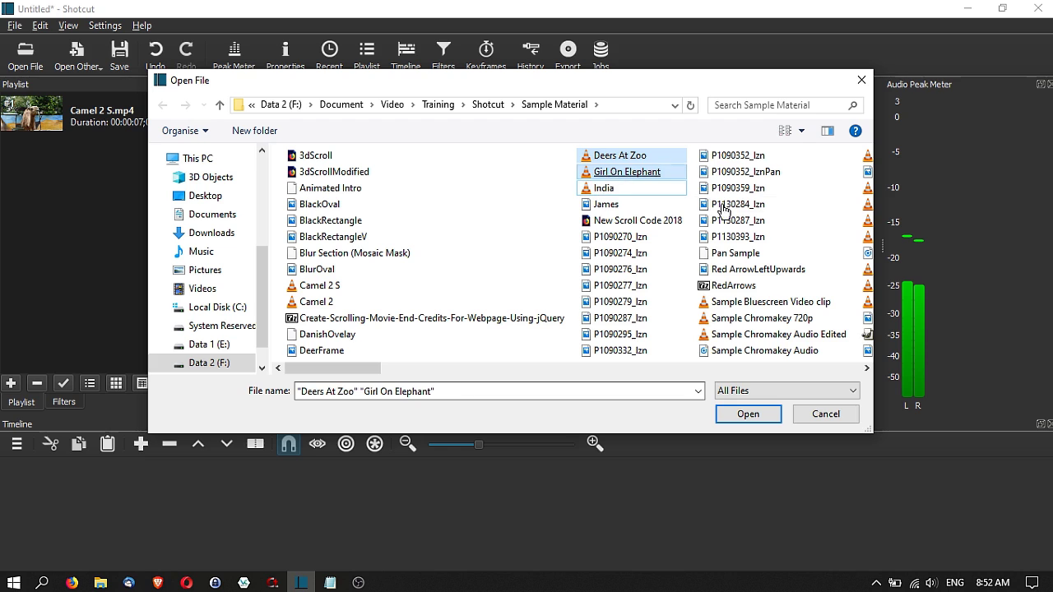
{"action": "left_click", "coordinate": [619, 188], "text": "ctrl"}
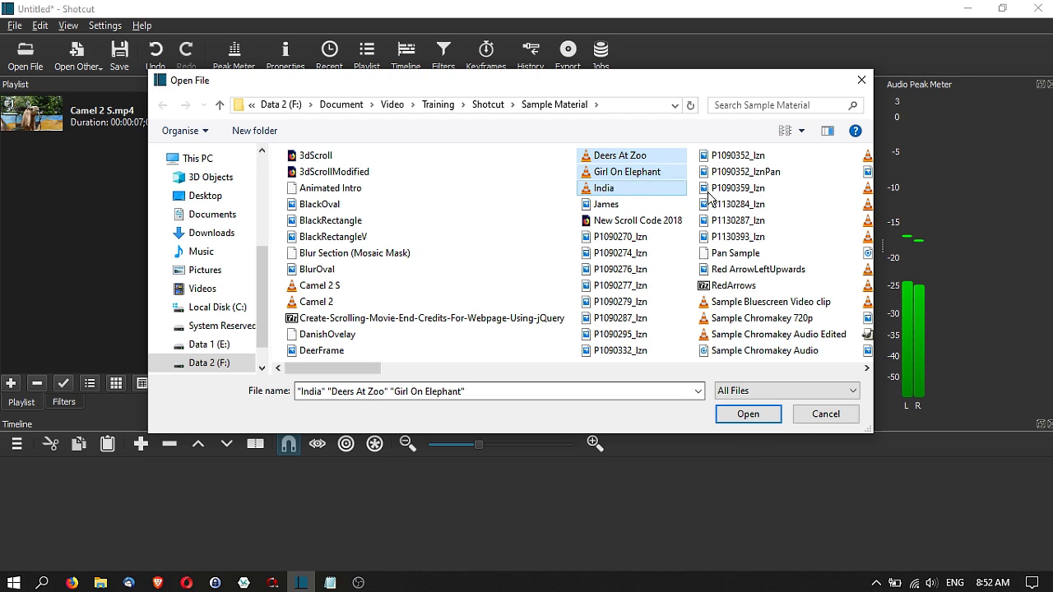
{"action": "left_click", "coordinate": [766, 415]}
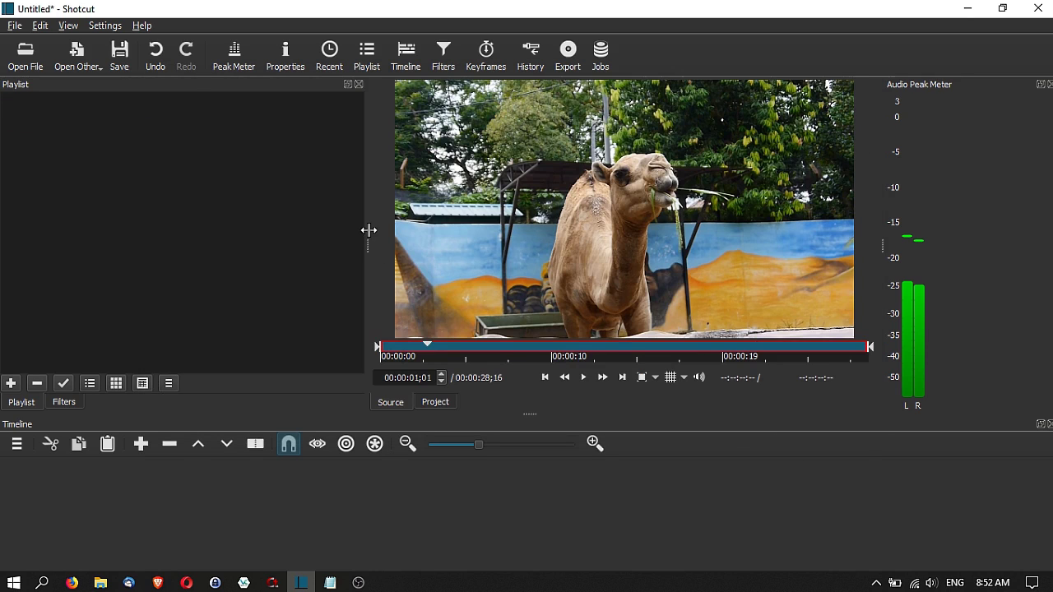
- Preview the deer clip up to about 3 seconds, hiding the audio peak meter and narrowing the playlist area
{"action": "left_click", "coordinate": [583, 379]}
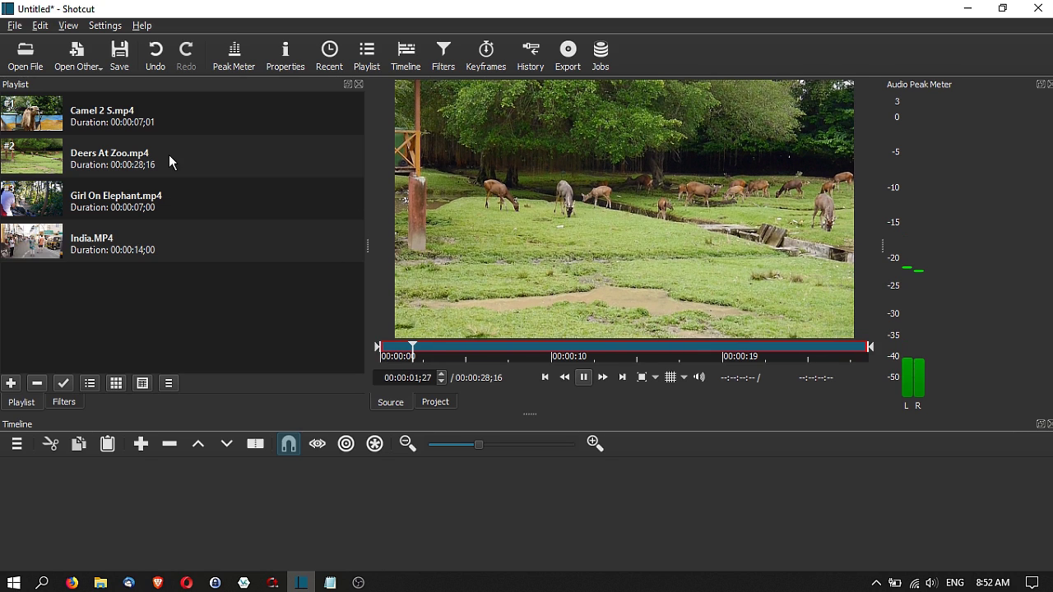
{"action": "left_click", "coordinate": [234, 55]}
{"action": "key", "text": "space"}
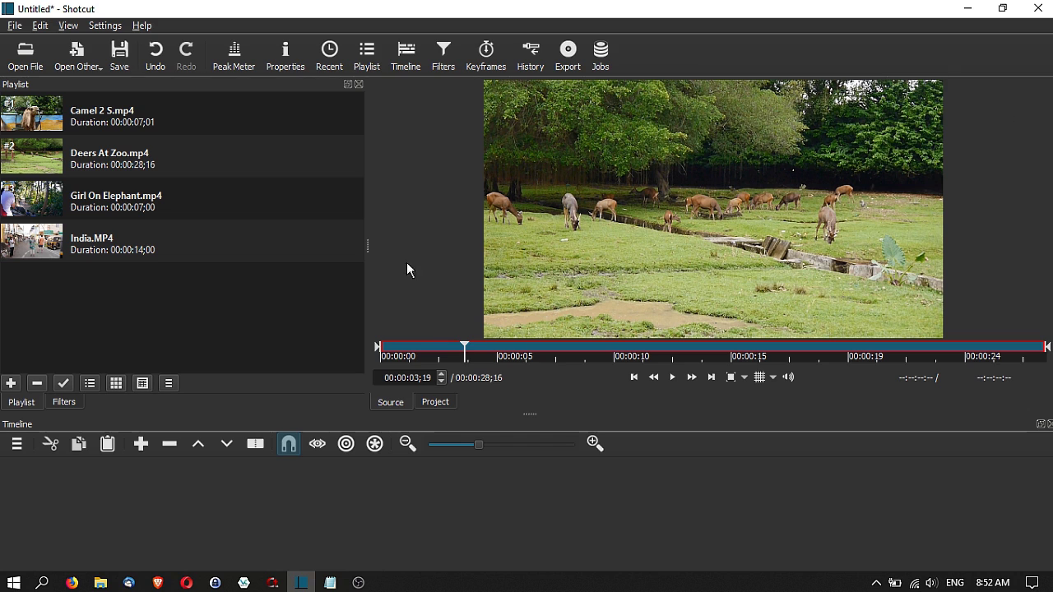
{"action": "left_click_drag", "start_coordinate": [365, 249], "coordinate": [315, 247]}
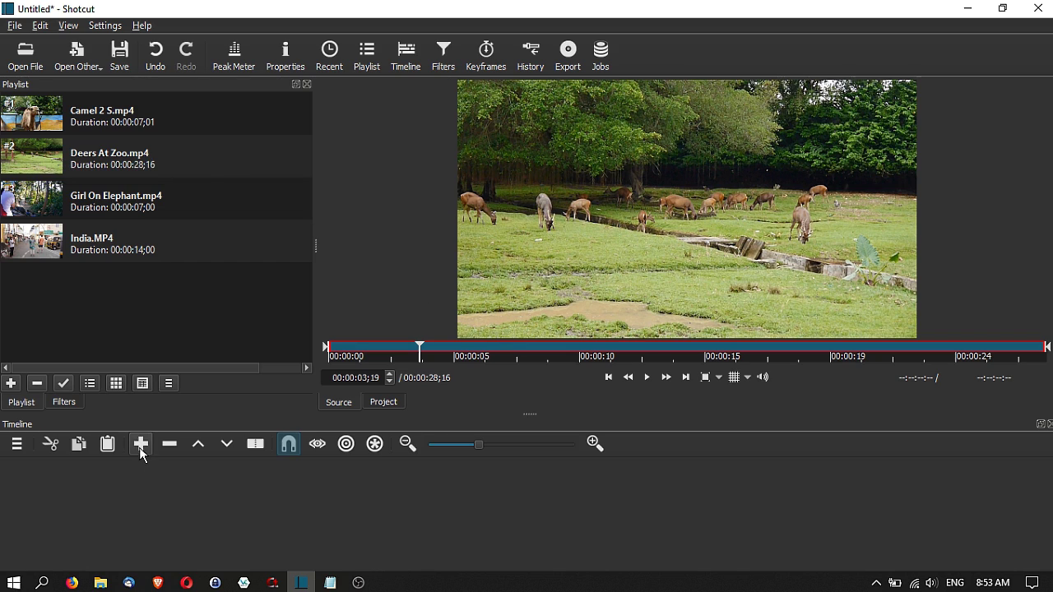
- Place the deer clip on the timeline as the first video clip and return the playhead to the start
{"action": "left_click_drag", "start_coordinate": [636, 179], "coordinate": [192, 478]}
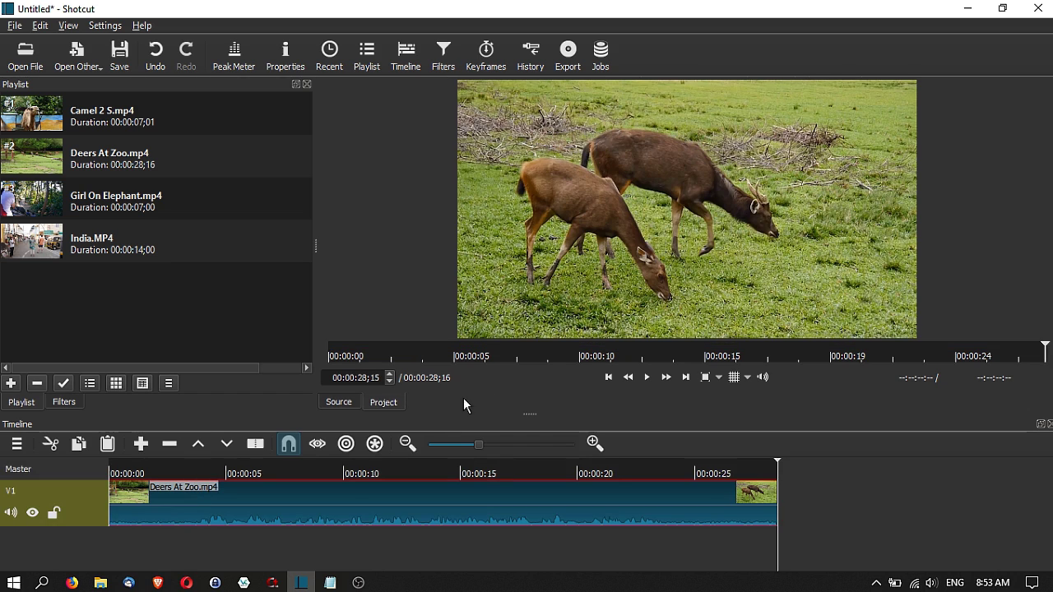
{"action": "left_click", "coordinate": [609, 378]}
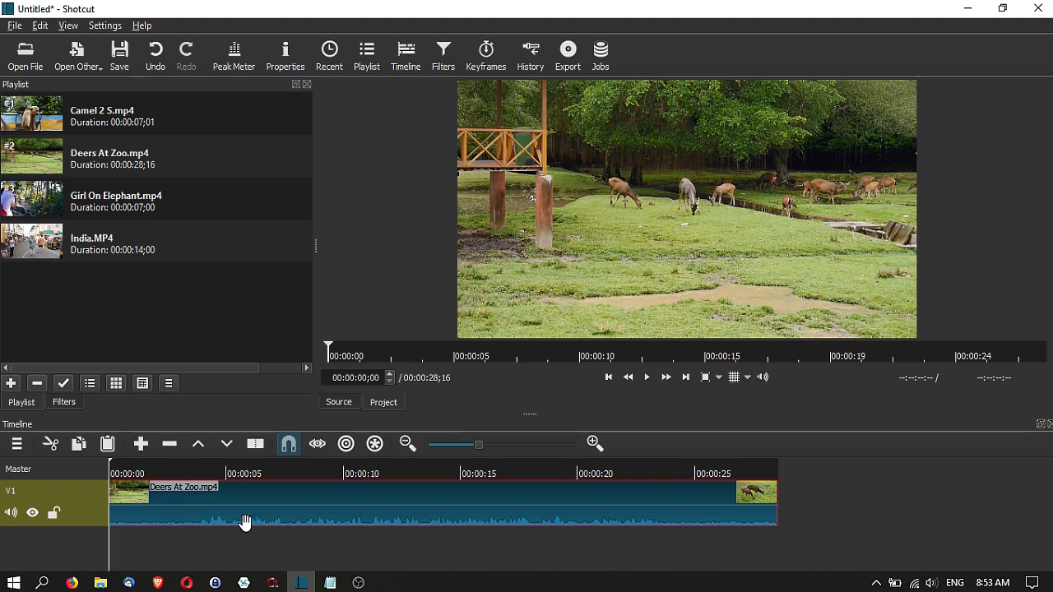
- Trim the end of the deer clip on the timeline back to about 00:00:23;16
{"action": "left_click", "coordinate": [241, 473]}
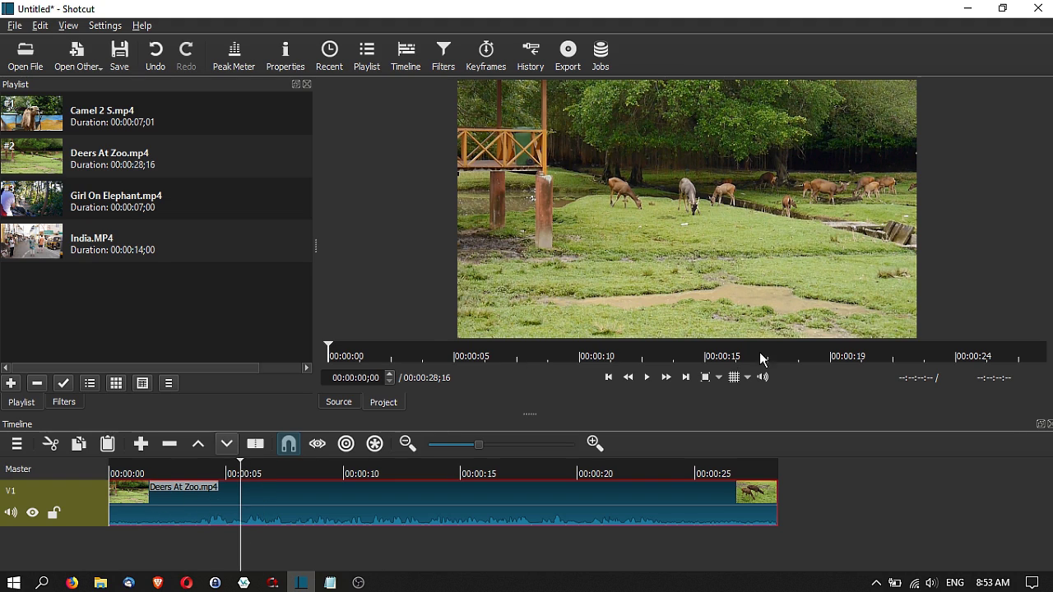
{"action": "left_click", "coordinate": [922, 355]}
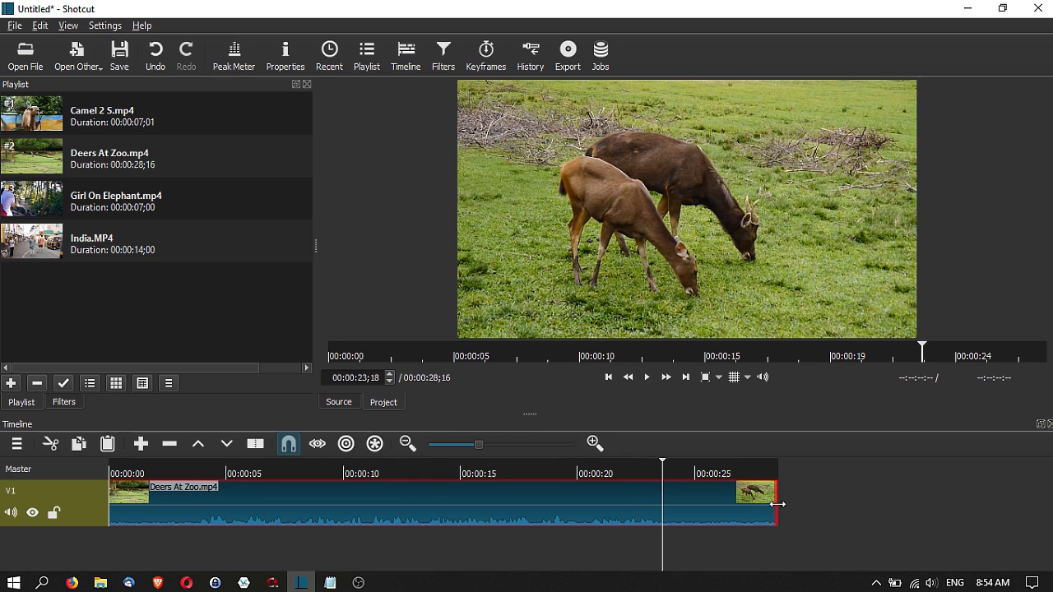
{"action": "left_click_drag", "start_coordinate": [778, 504], "coordinate": [660, 513]}
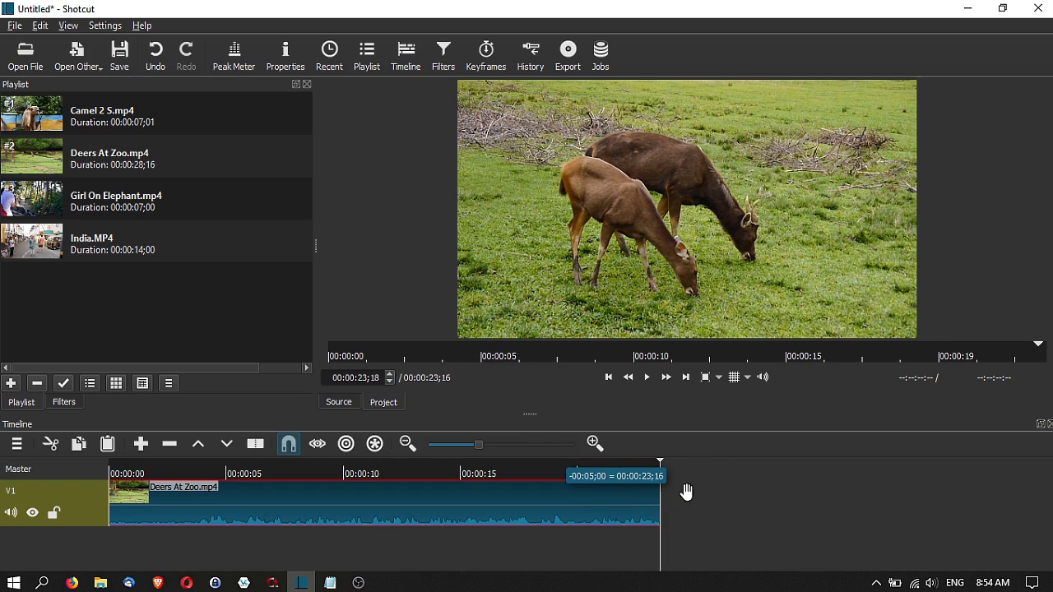
- Split the deer clip at 00:00:18;07, and shift its second part away from the first and back against it
{"action": "left_click", "coordinate": [663, 467]}
{"action": "left_click", "coordinate": [536, 498]}
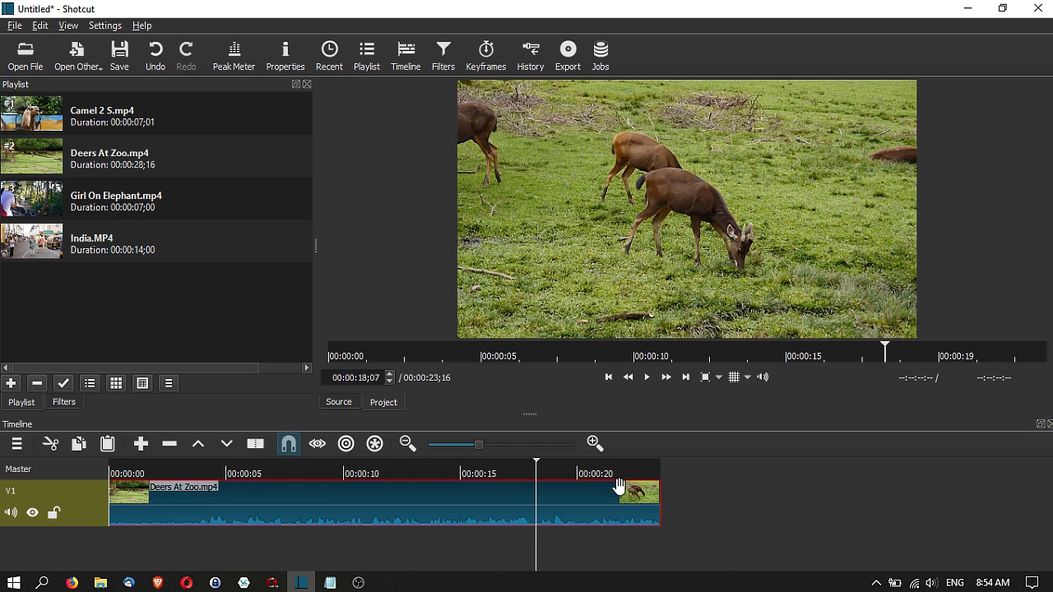
{"action": "left_click", "coordinate": [255, 449]}
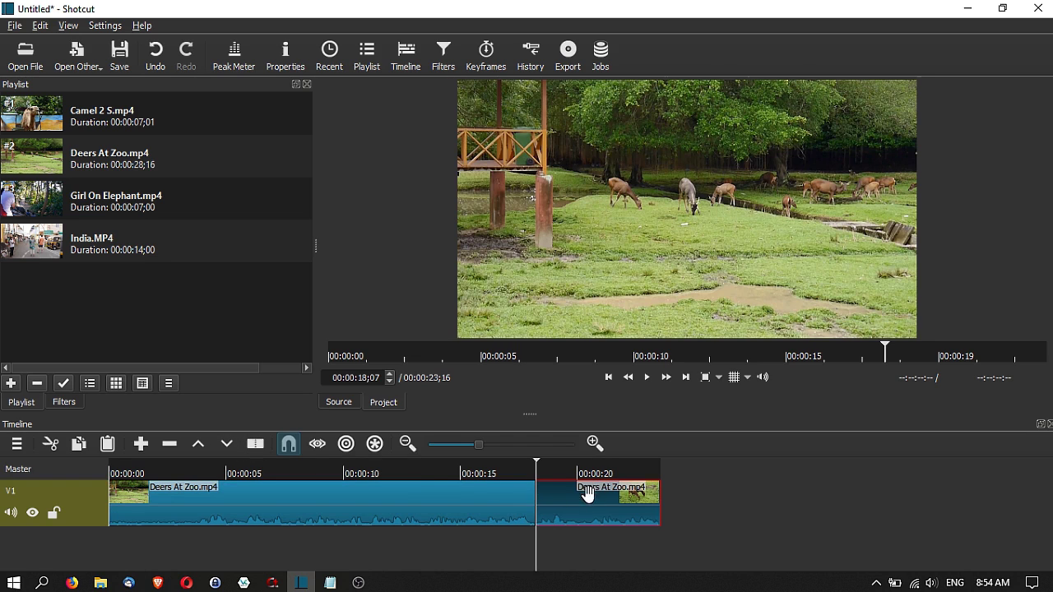
{"action": "left_click_drag", "start_coordinate": [581, 507], "coordinate": [628, 505]}
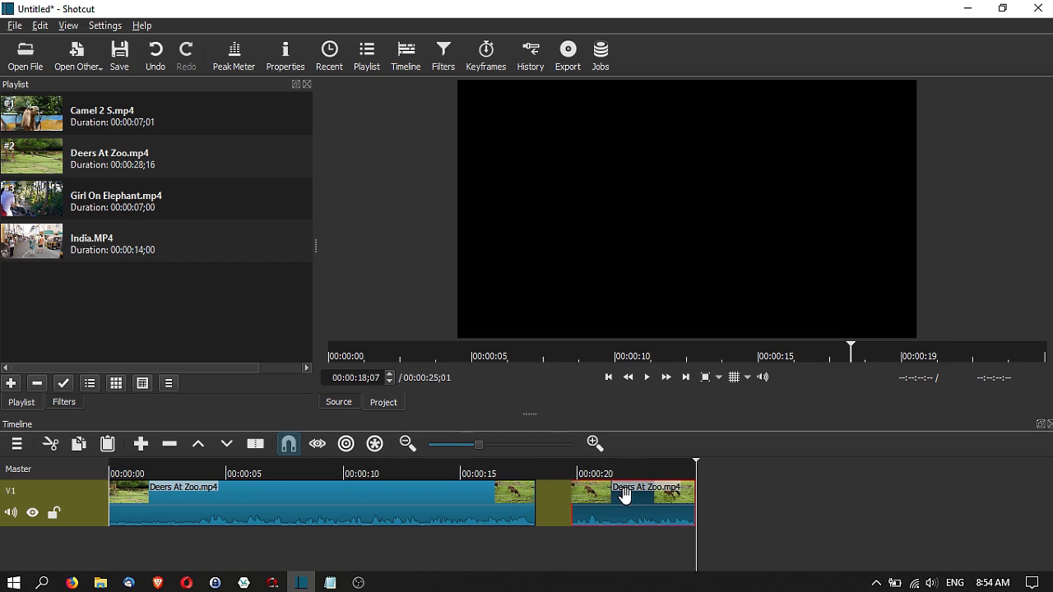
{"action": "left_click_drag", "start_coordinate": [619, 501], "coordinate": [599, 511]}
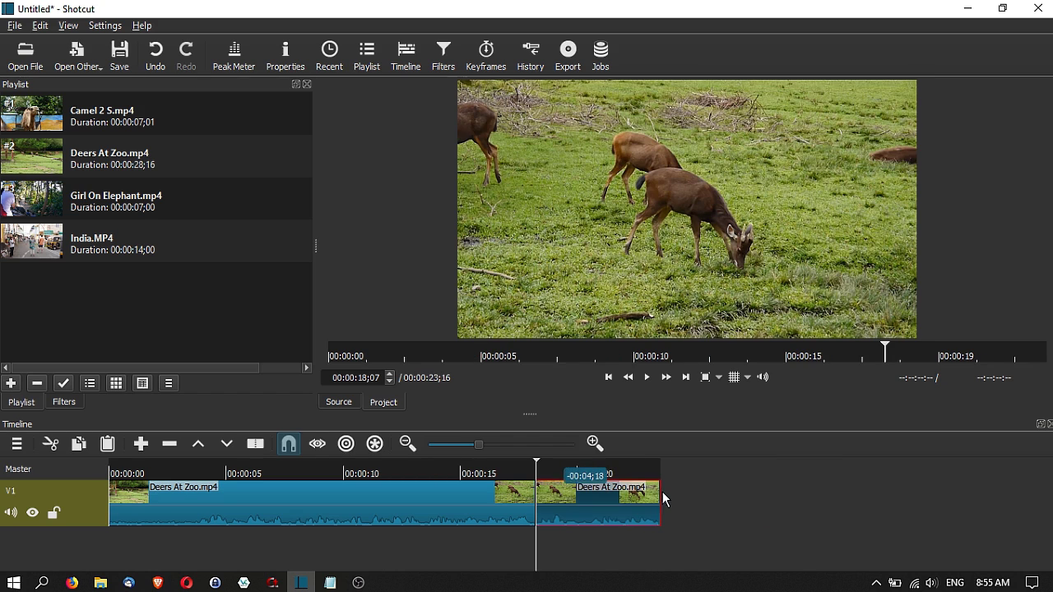
- Add the Girl On Elephant clip from the playlist to track V1, directly after the second deer segment
{"action": "left_click", "coordinate": [24, 199]}
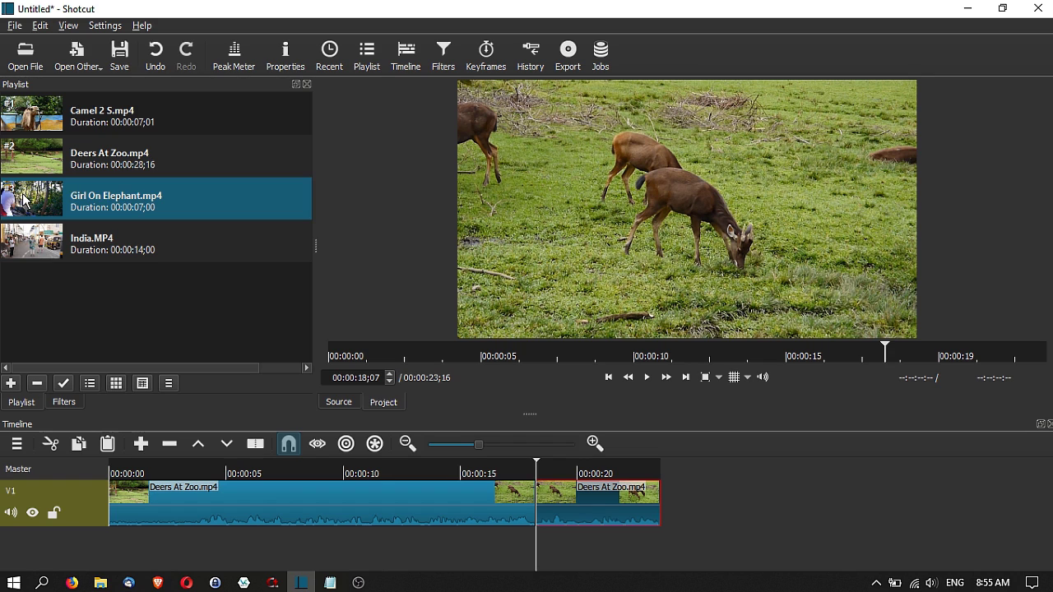
{"action": "left_click_drag", "start_coordinate": [24, 199], "coordinate": [705, 461]}
{"action": "left_click_drag", "start_coordinate": [776, 500], "coordinate": [718, 472]}
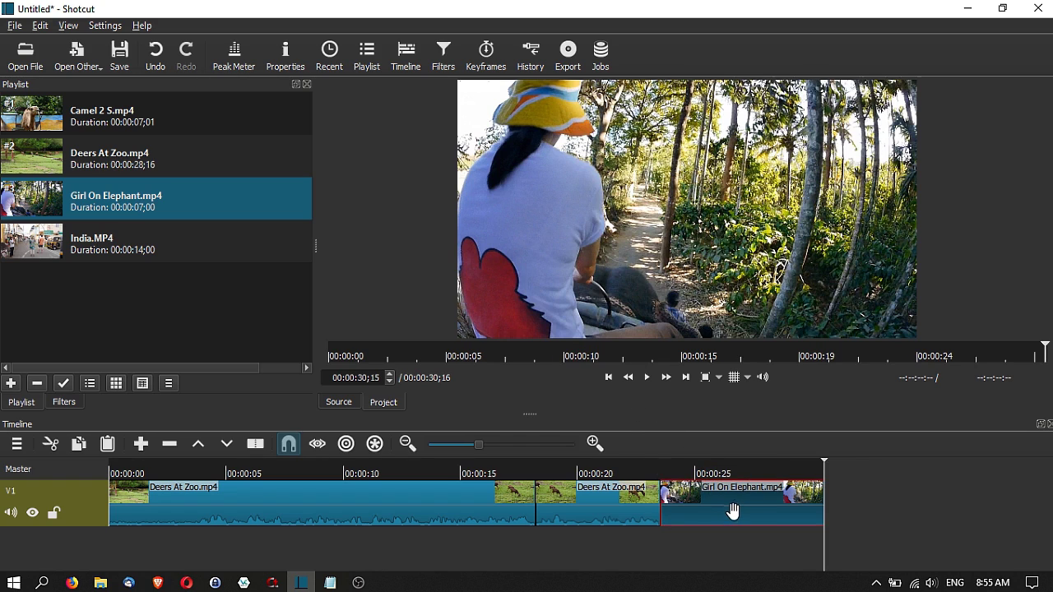
- Try a crossfade by overlapping the elephant clip about one second onto the second deer segment, play it back, and undo it
{"action": "left_click_drag", "start_coordinate": [728, 502], "coordinate": [705, 507]}
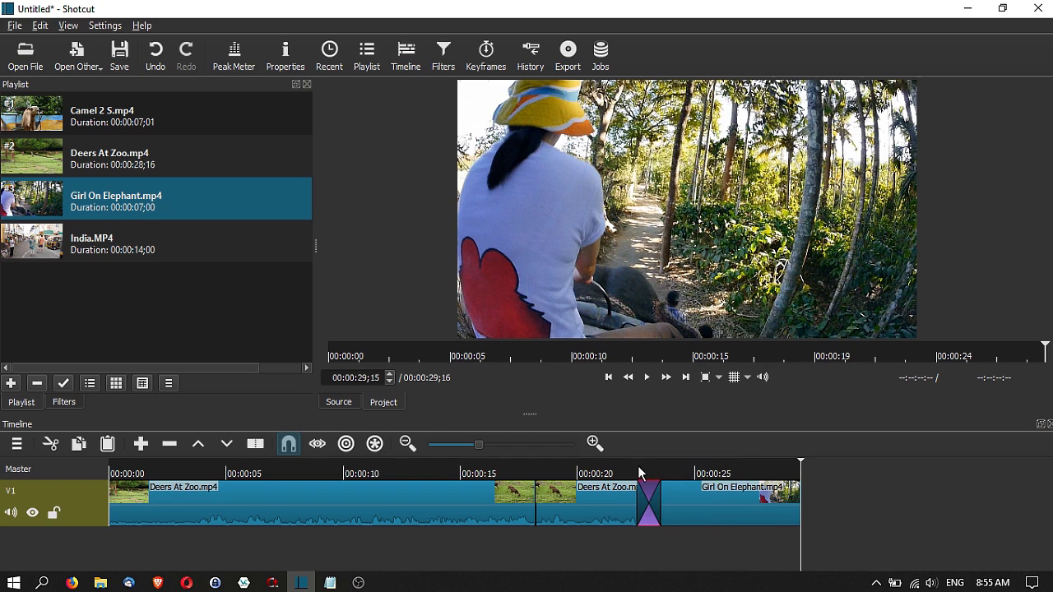
{"action": "left_click", "coordinate": [617, 471]}
{"action": "key", "text": "space"}
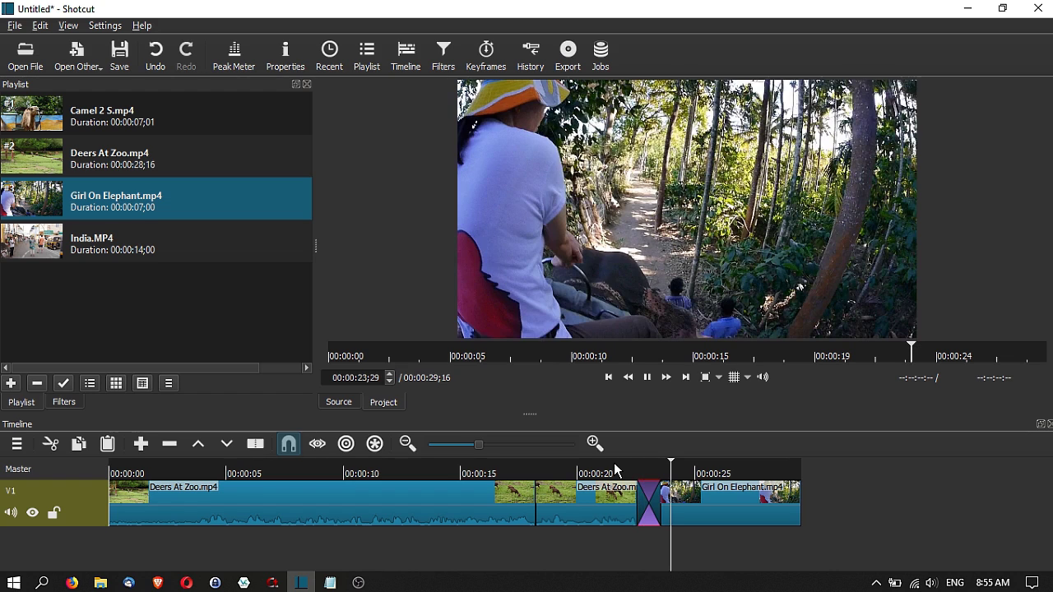
{"action": "left_click", "coordinate": [659, 481]}
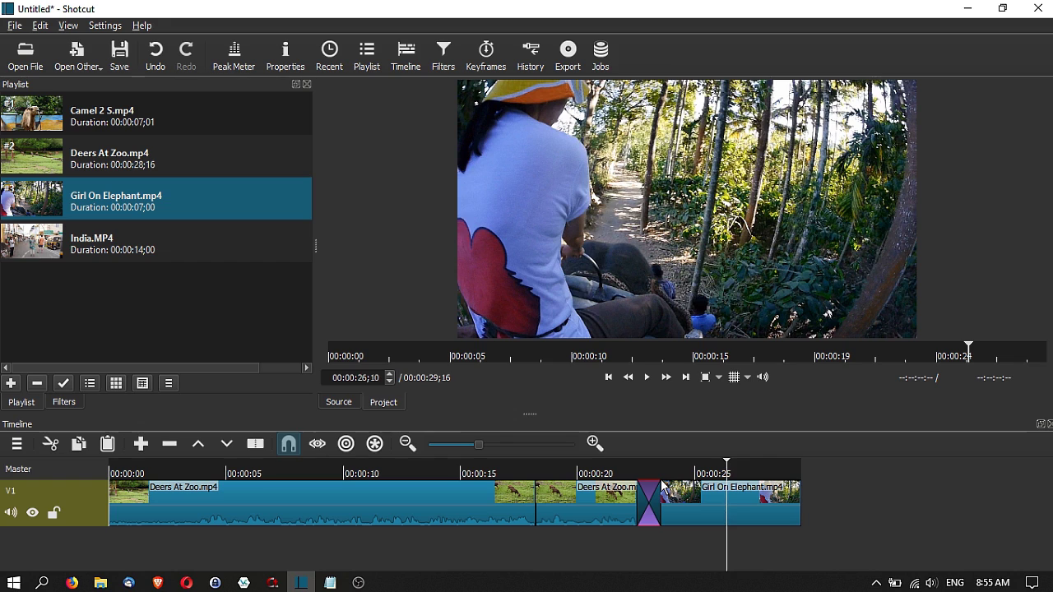
{"action": "left_click", "coordinate": [701, 509]}
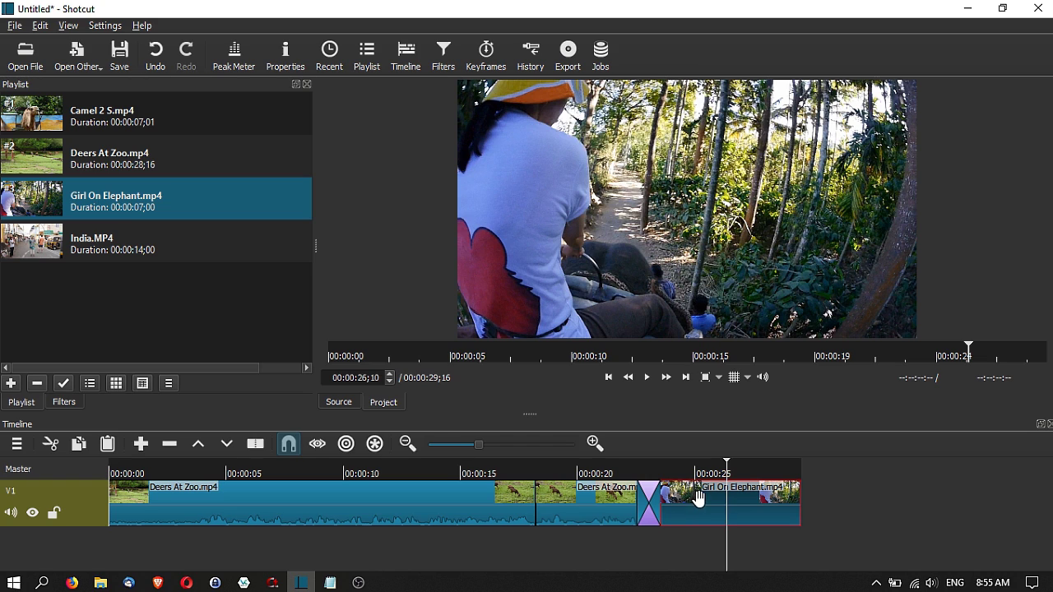
{"action": "key", "text": "ctrl+z"}
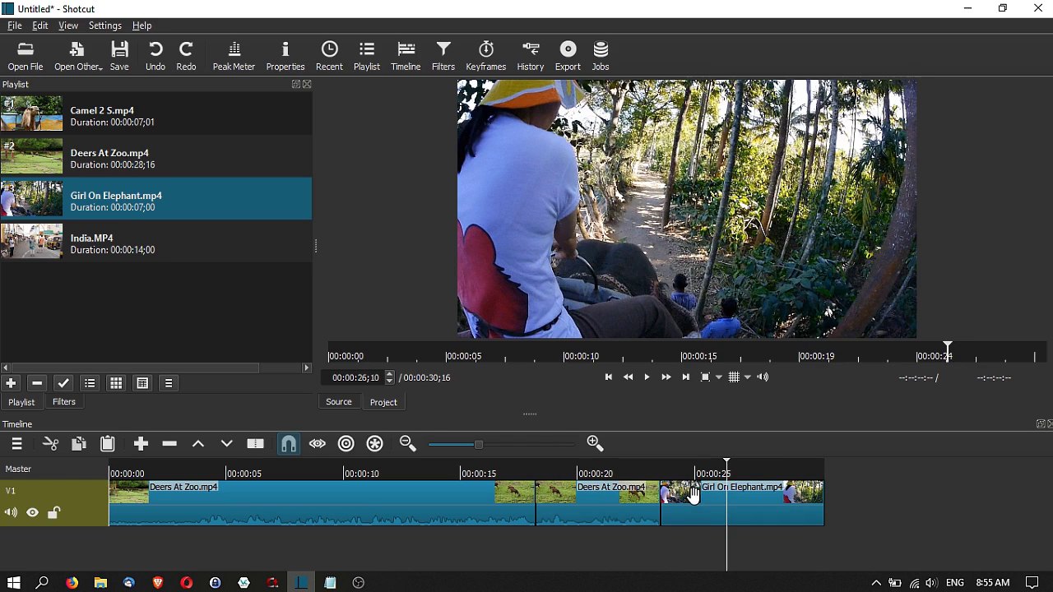
- Turn timeline snapping off and move the elephant clip to leave a gap of about half a second after the deer segment
{"action": "left_click", "coordinate": [287, 446]}
{"action": "left_click_drag", "start_coordinate": [778, 501], "coordinate": [815, 499]}
{"action": "left_click_drag", "start_coordinate": [790, 501], "coordinate": [774, 500]}
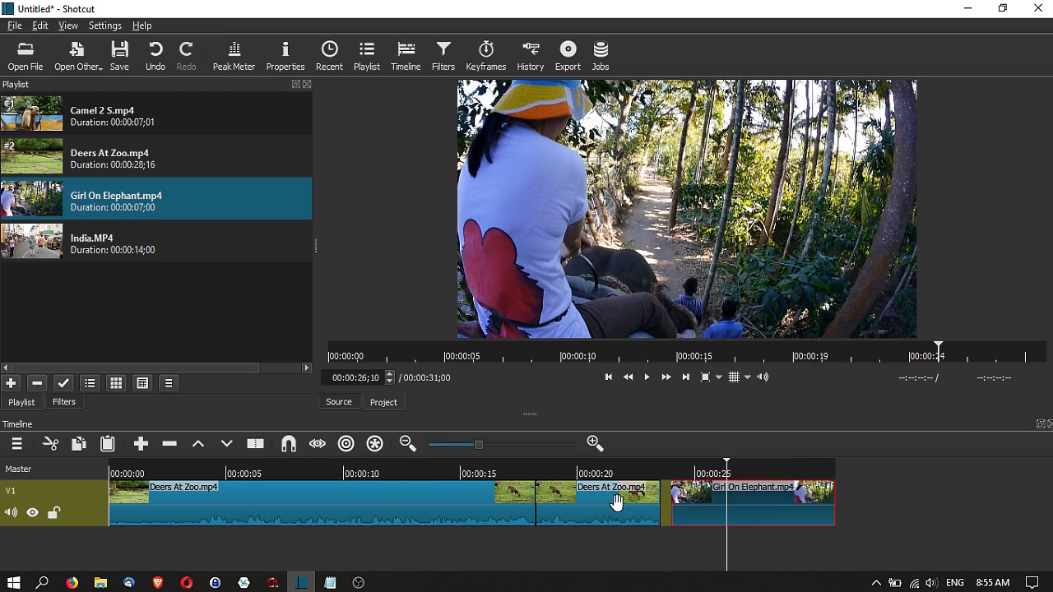
- Turn timeline snapping back on and snap the elephant clip against the end of the second deer segment
{"action": "left_click", "coordinate": [289, 449]}
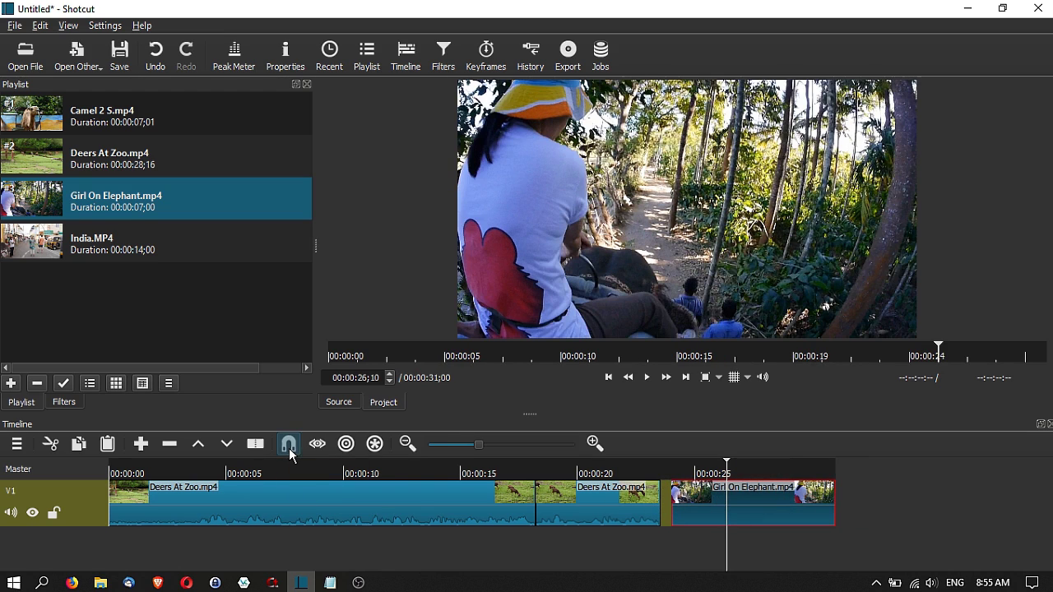
{"action": "left_click_drag", "start_coordinate": [770, 499], "coordinate": [660, 491]}
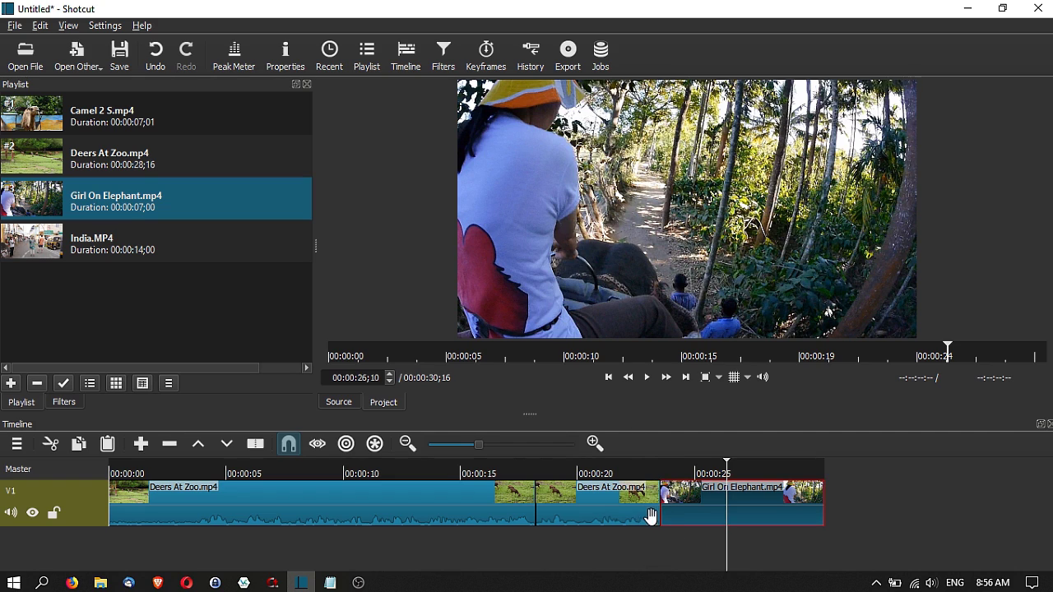
- Turn timeline snapping off and reposition the elephant clip with a gap of just under one second after the deer segment
{"action": "left_click", "coordinate": [288, 446]}
{"action": "left_click_drag", "start_coordinate": [758, 504], "coordinate": [788, 500]}
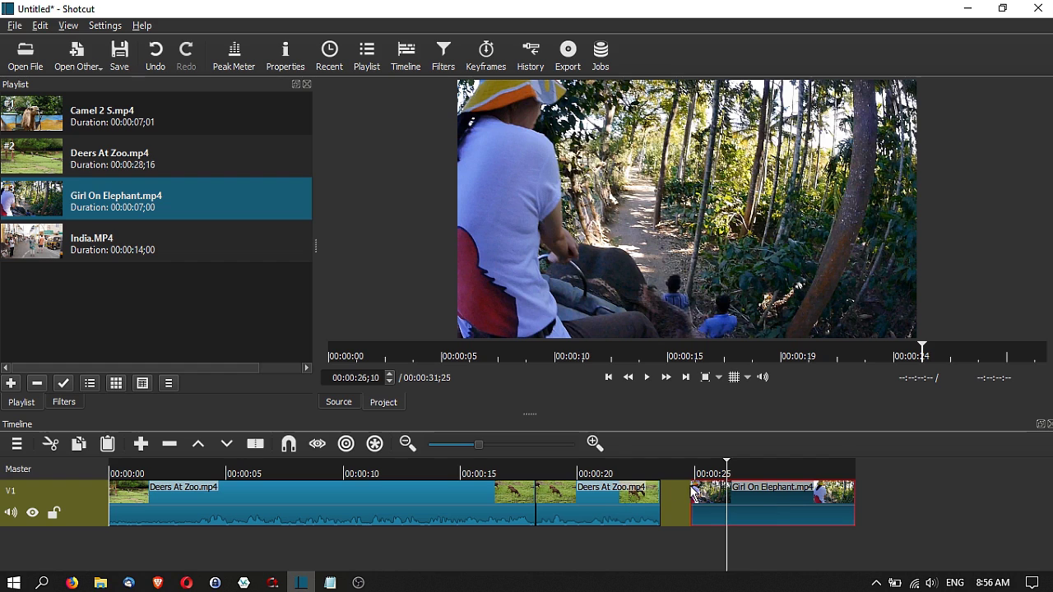
{"action": "left_click_drag", "start_coordinate": [767, 502], "coordinate": [679, 501]}
- Remove the gap between the second deer segment and the elephant clip on track V1
{"action": "left_click", "coordinate": [592, 446]}
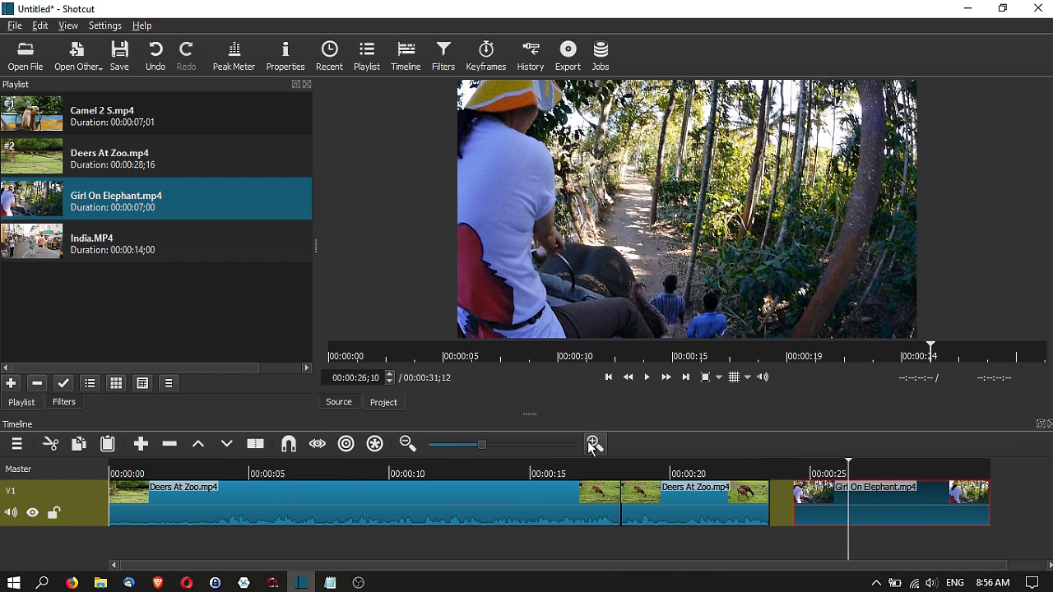
{"action": "right_click", "coordinate": [780, 510]}
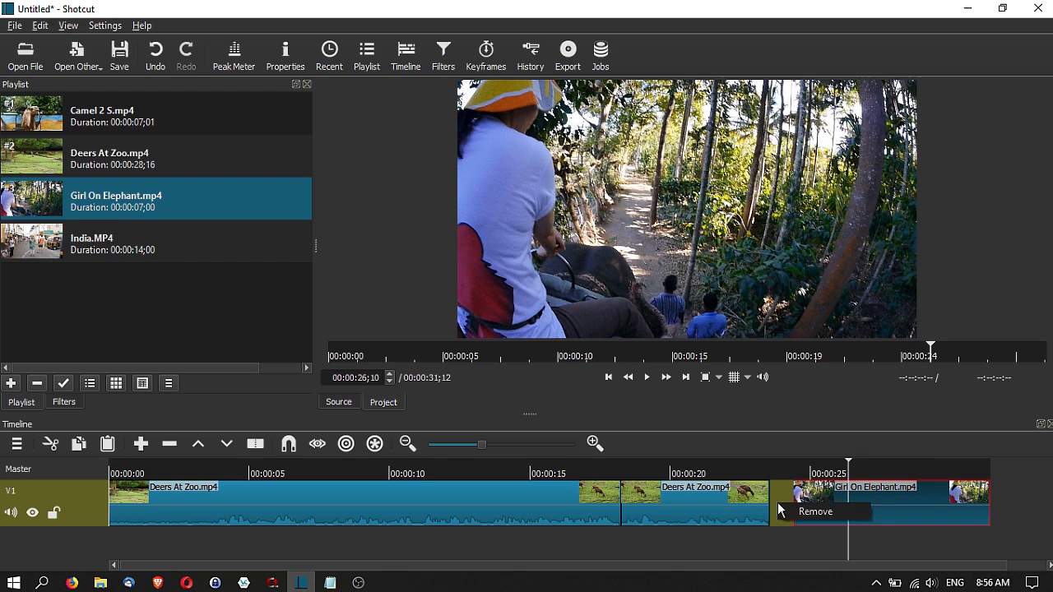
{"action": "left_click", "coordinate": [792, 508]}
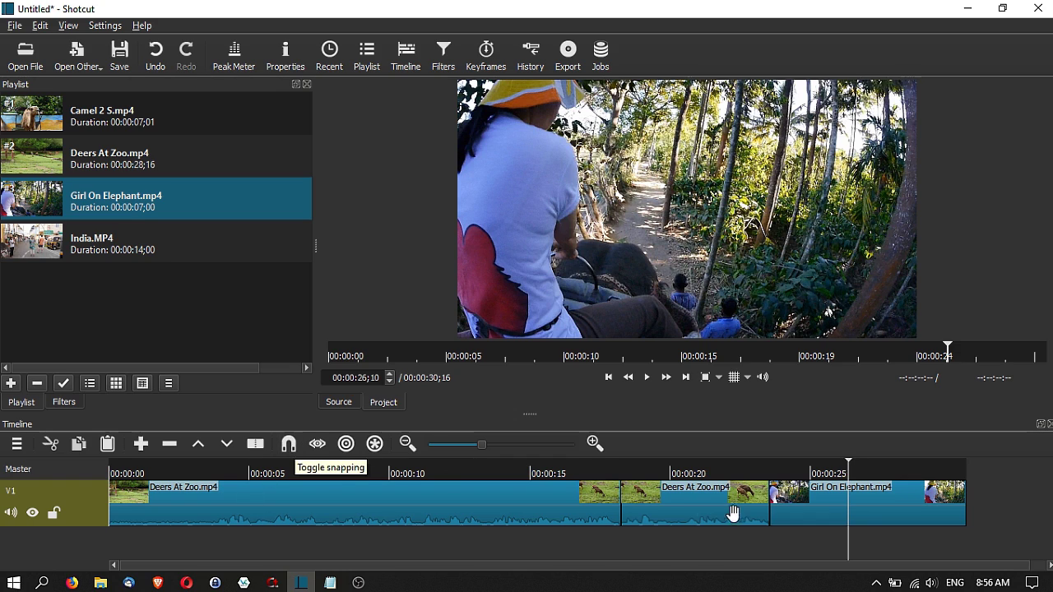
{"action": "key", "text": "ctrl+z"}
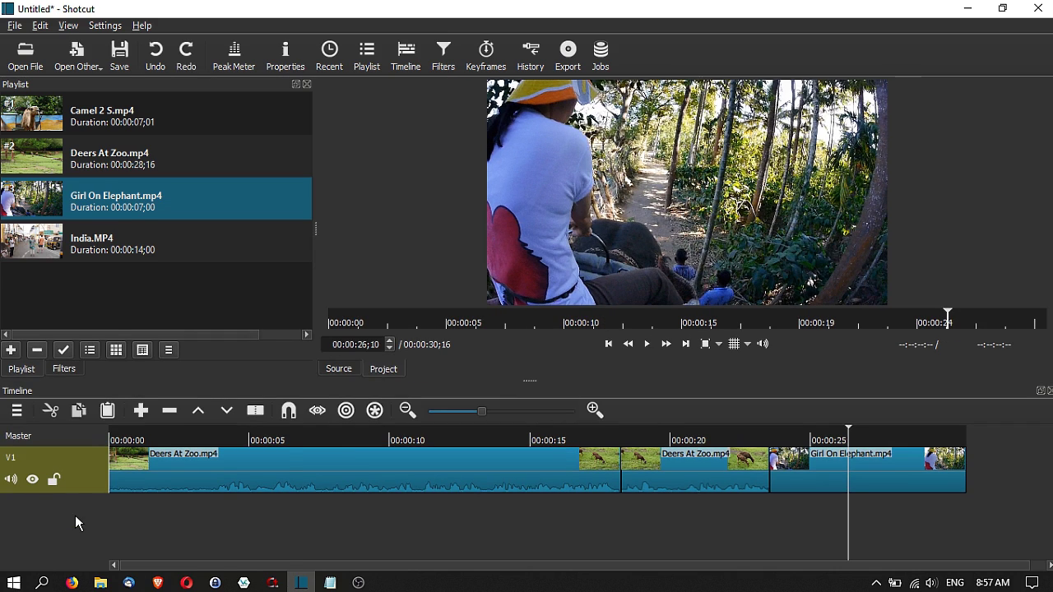
- Add a second video track and move the elephant clip onto it, starting at about 00:00:19 above the second deer segment
{"action": "right_click", "coordinate": [75, 515]}
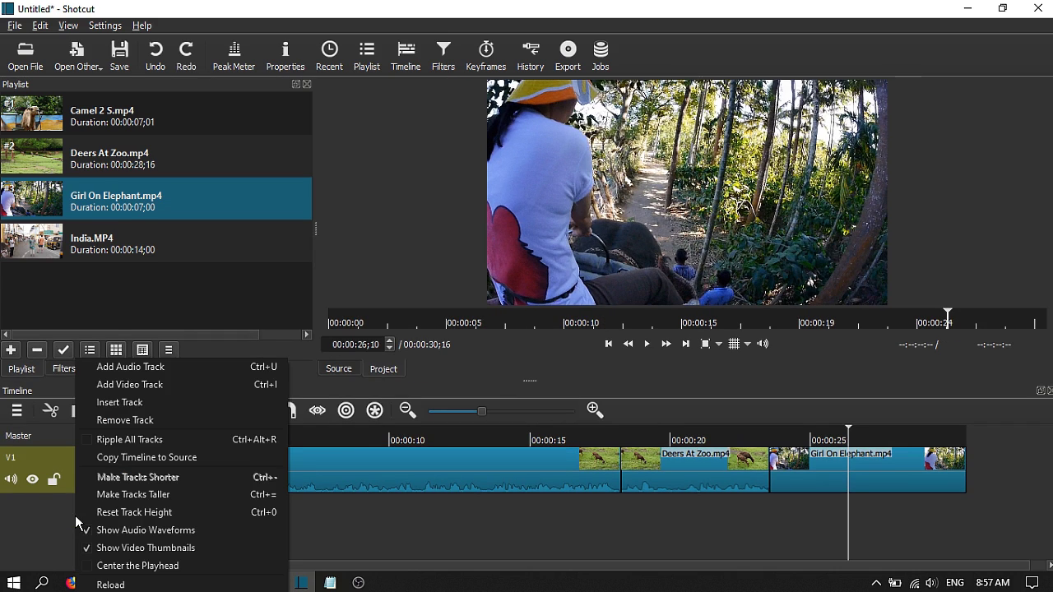
{"action": "left_click", "coordinate": [119, 384]}
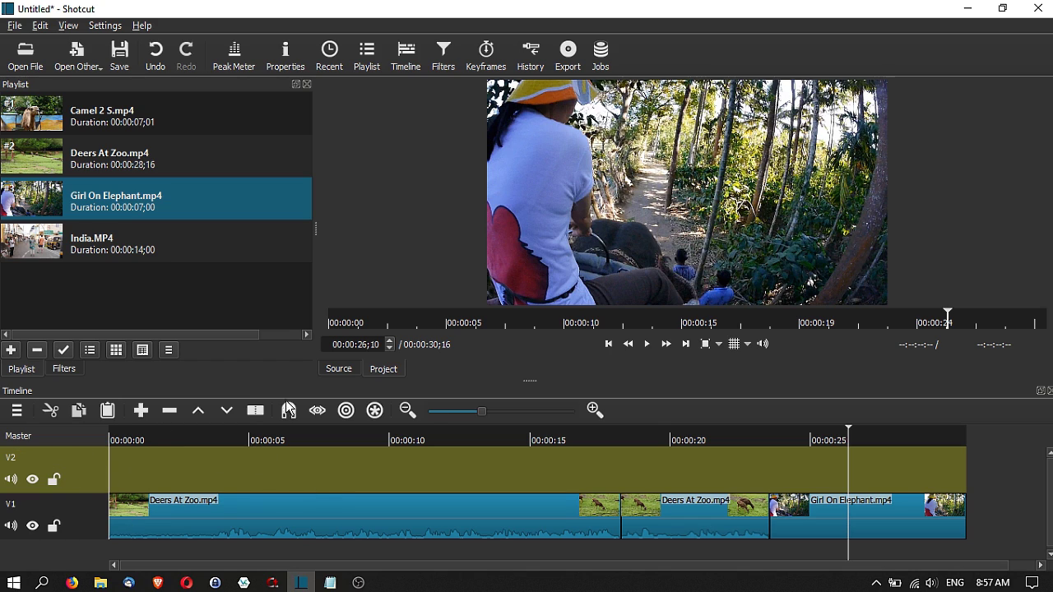
{"action": "left_click", "coordinate": [893, 517]}
{"action": "left_click_drag", "start_coordinate": [892, 517], "coordinate": [767, 463]}
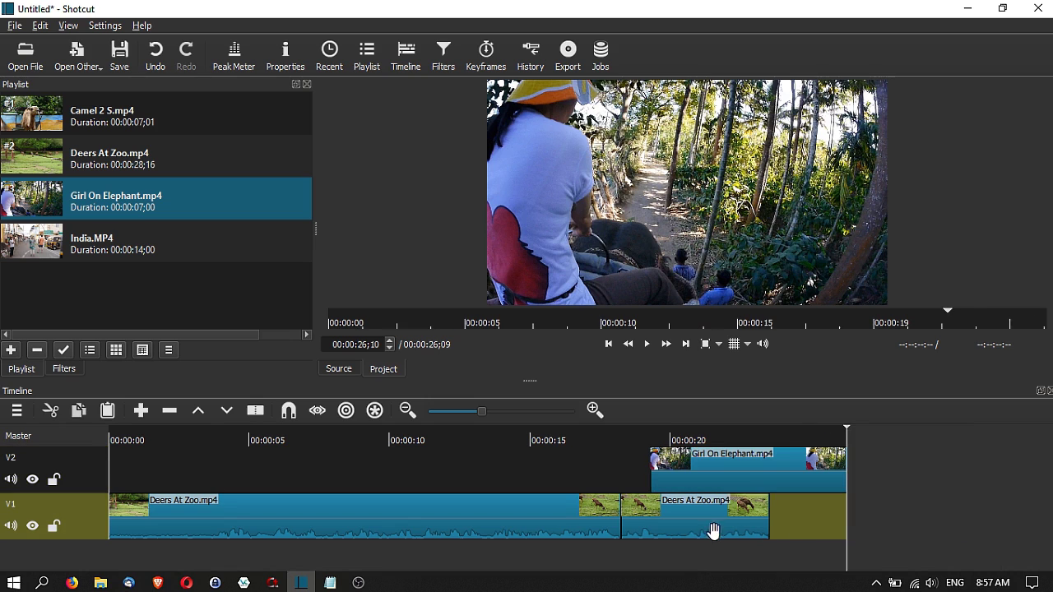
- Scrub the playhead across the start of the elephant clip, up to about 00:00:20, to examine how track V2 covers V1
{"action": "left_click", "coordinate": [634, 442]}
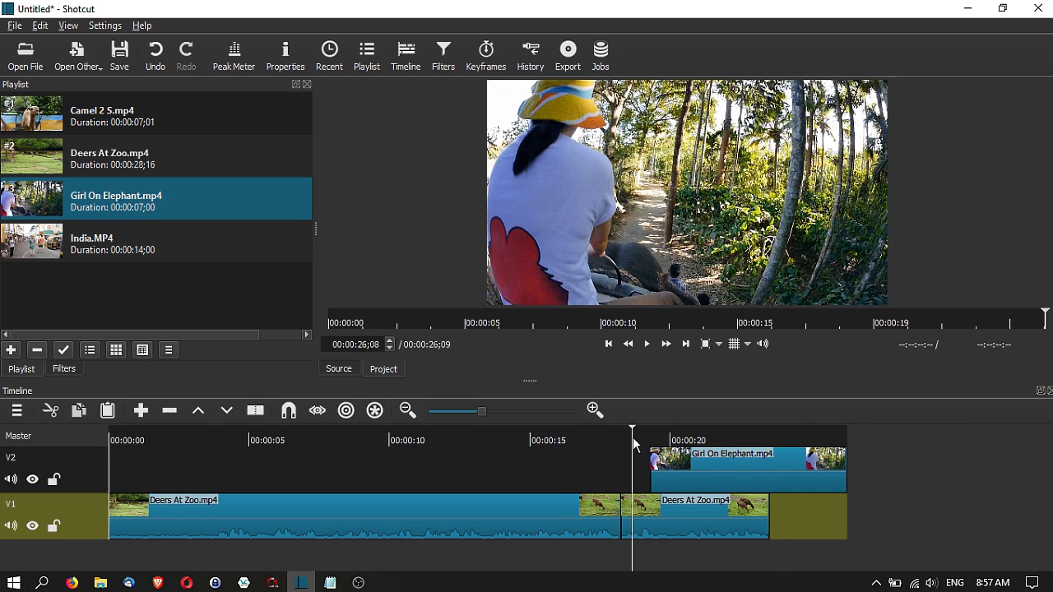
{"action": "left_click_drag", "start_coordinate": [633, 430], "coordinate": [676, 433]}
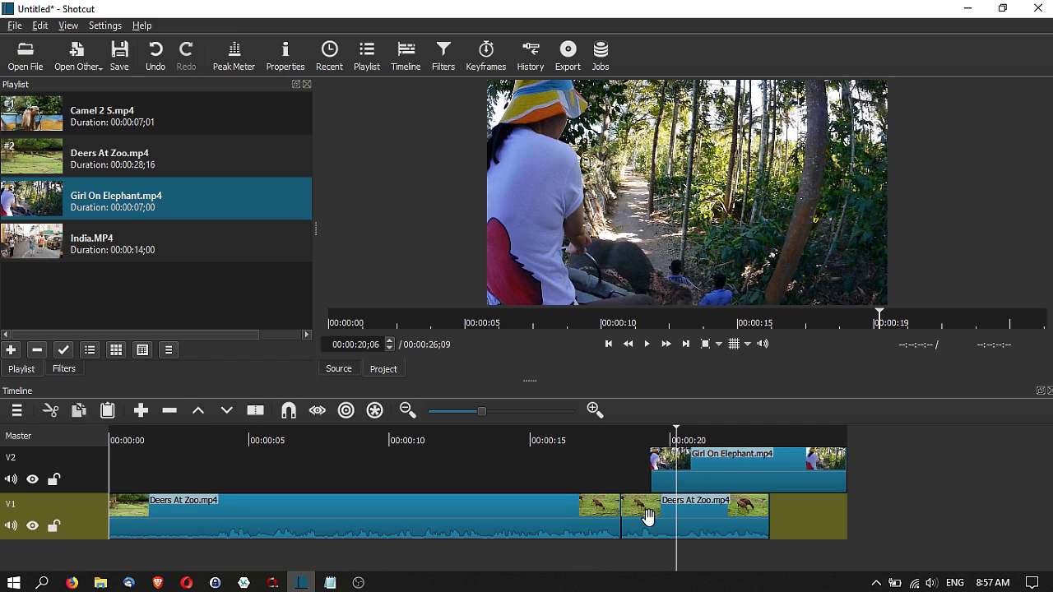
{"action": "mouse_move", "coordinate": [676, 434]}
{"action": "left_mouse_down"}
{"action": "mouse_move", "coordinate": [648, 441]}
{"action": "mouse_move", "coordinate": [686, 445]}
{"action": "left_mouse_up"}
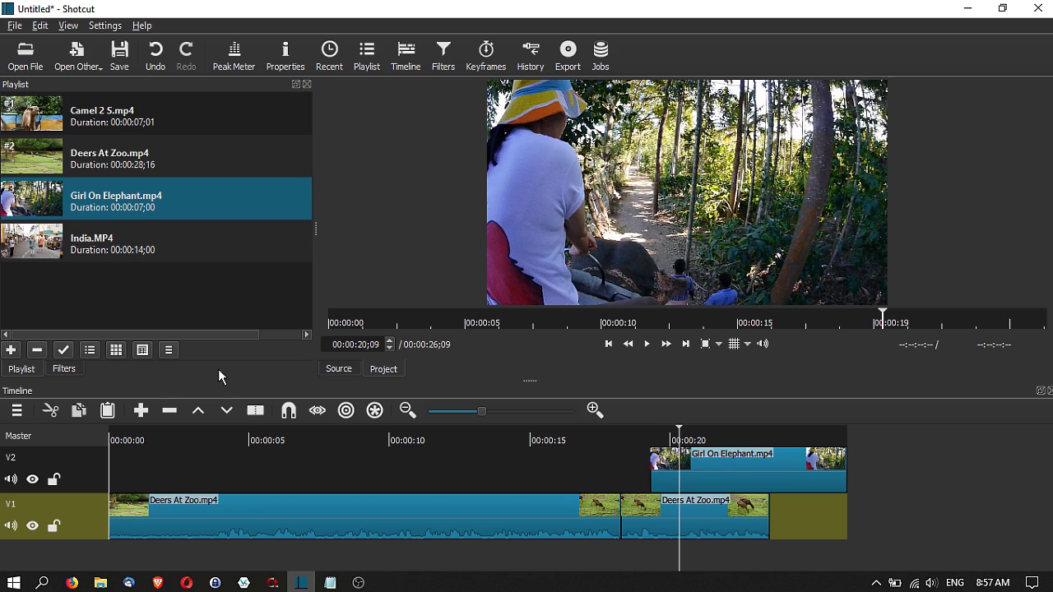
- Apply a Fade In Video filter to the elephant clip on track V2 and play back its start
{"action": "left_click", "coordinate": [65, 370]}
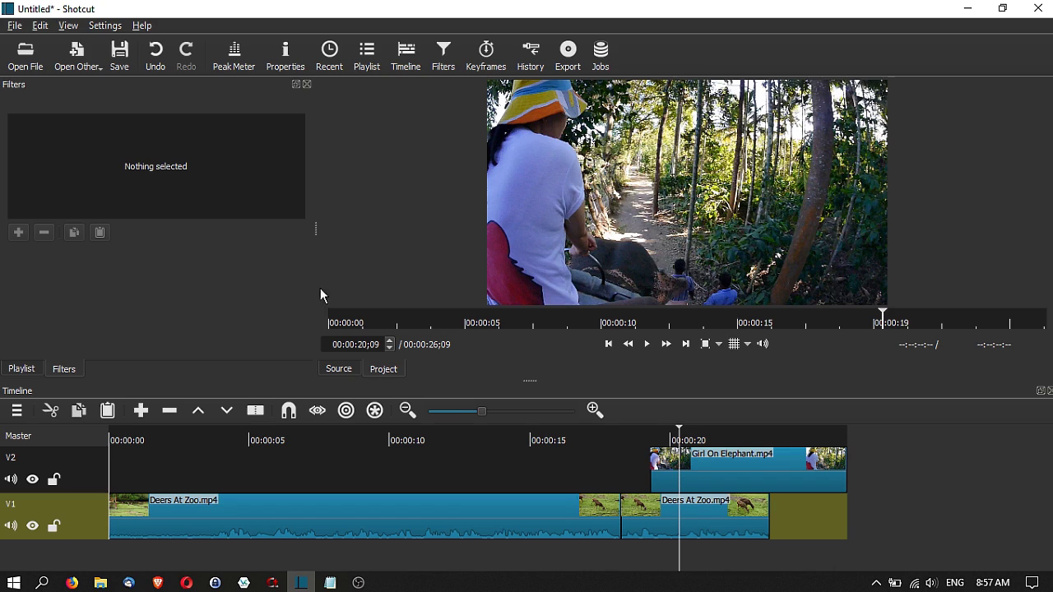
{"action": "left_click", "coordinate": [726, 472]}
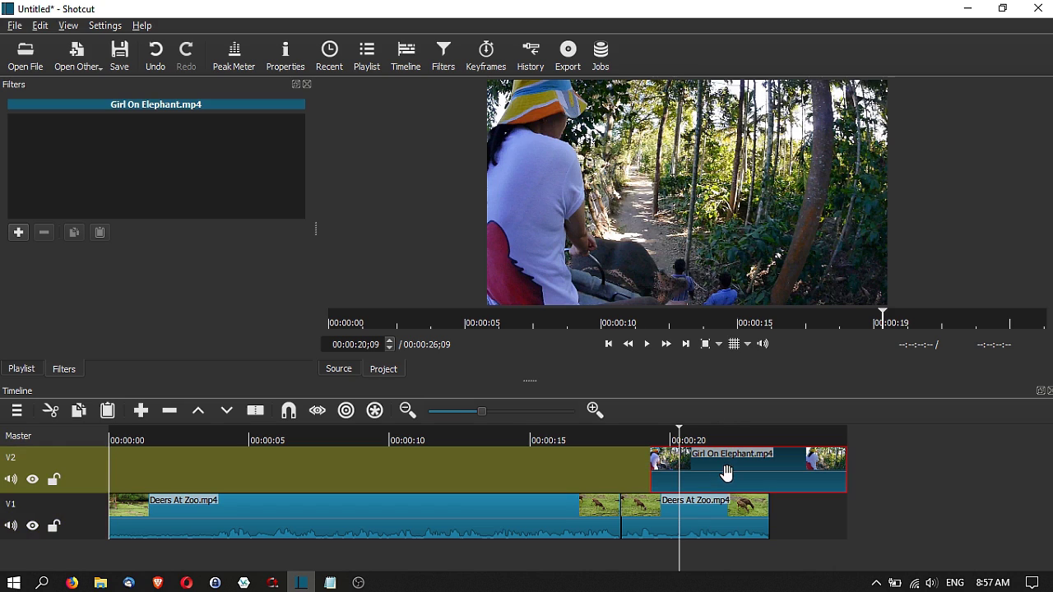
{"action": "left_click", "coordinate": [18, 232]}
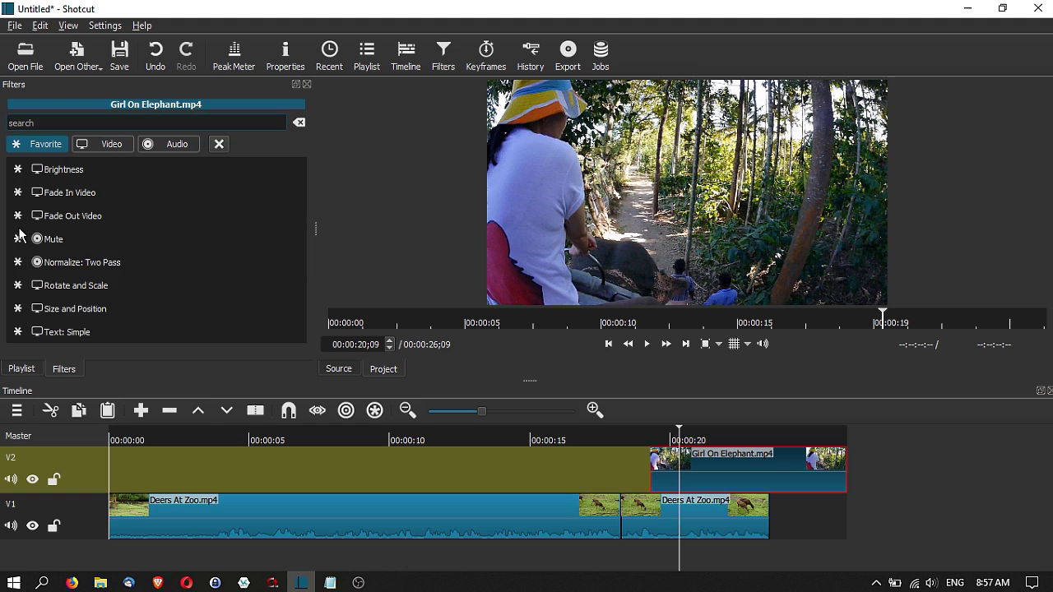
{"action": "left_click", "coordinate": [89, 146]}
{"action": "scroll", "coordinate": [84, 180], "scroll_direction": "down", "scroll_amount": 6}
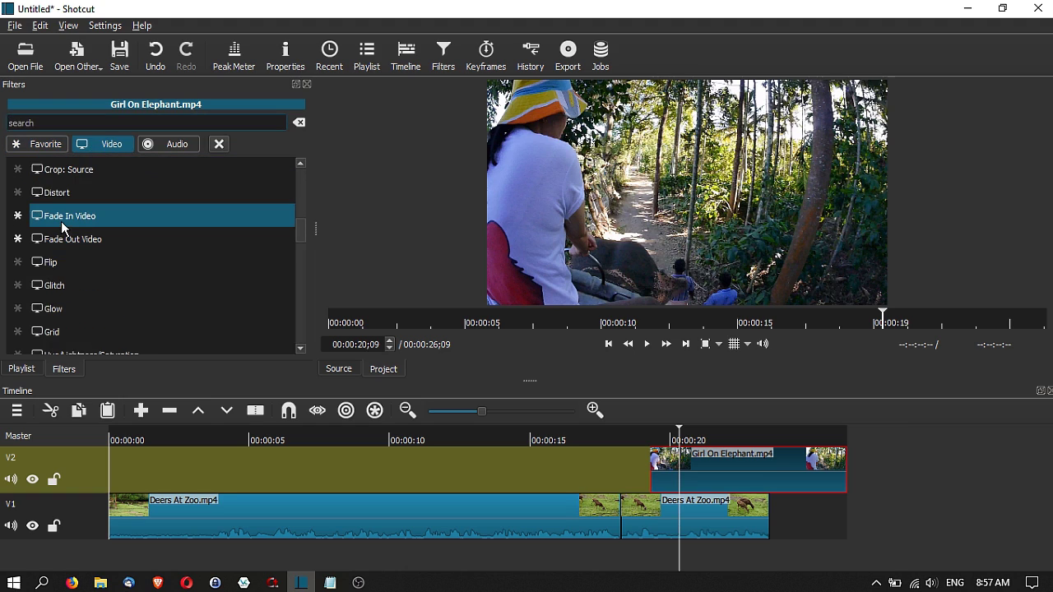
{"action": "left_click", "coordinate": [61, 217]}
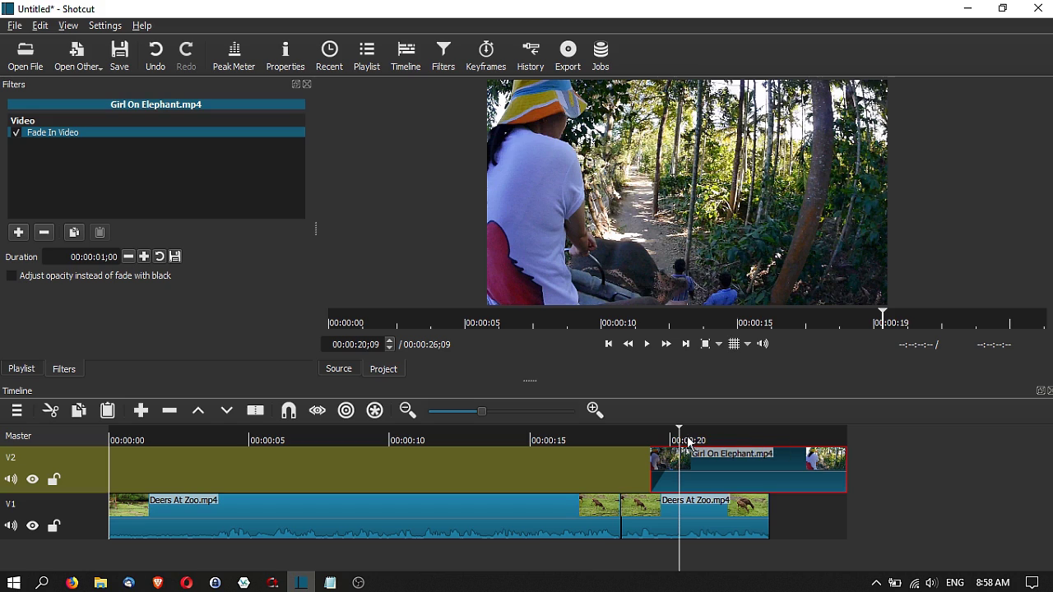
{"action": "left_click_drag", "start_coordinate": [638, 433], "coordinate": [629, 436]}
{"action": "left_click", "coordinate": [650, 349]}
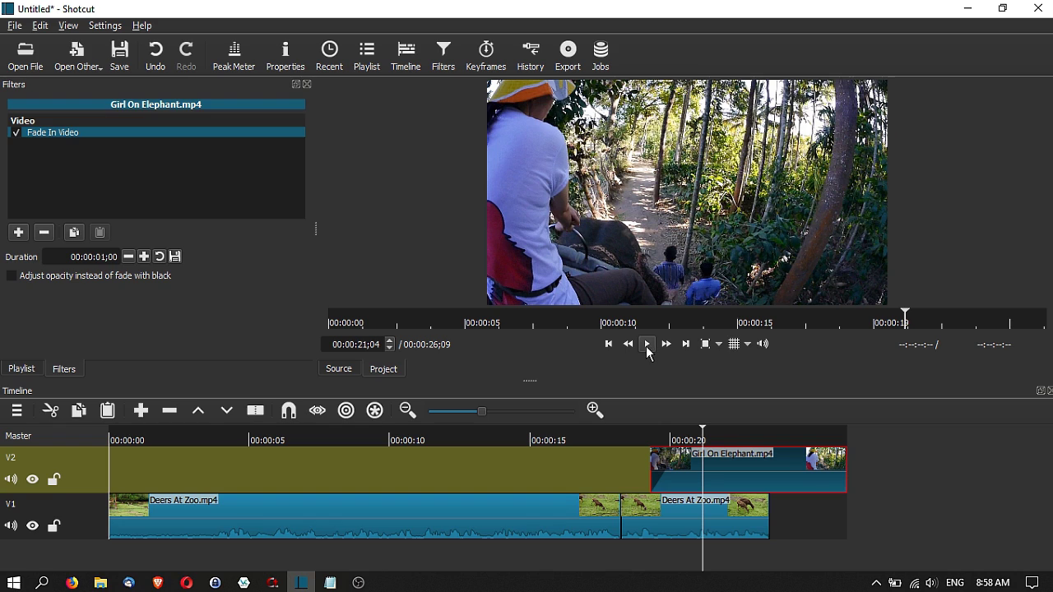
- Add an empty audio track below V1, enlarge the timeline area, and undo the track addition
{"action": "left_click", "coordinate": [58, 546]}
{"action": "right_click", "coordinate": [58, 546]}
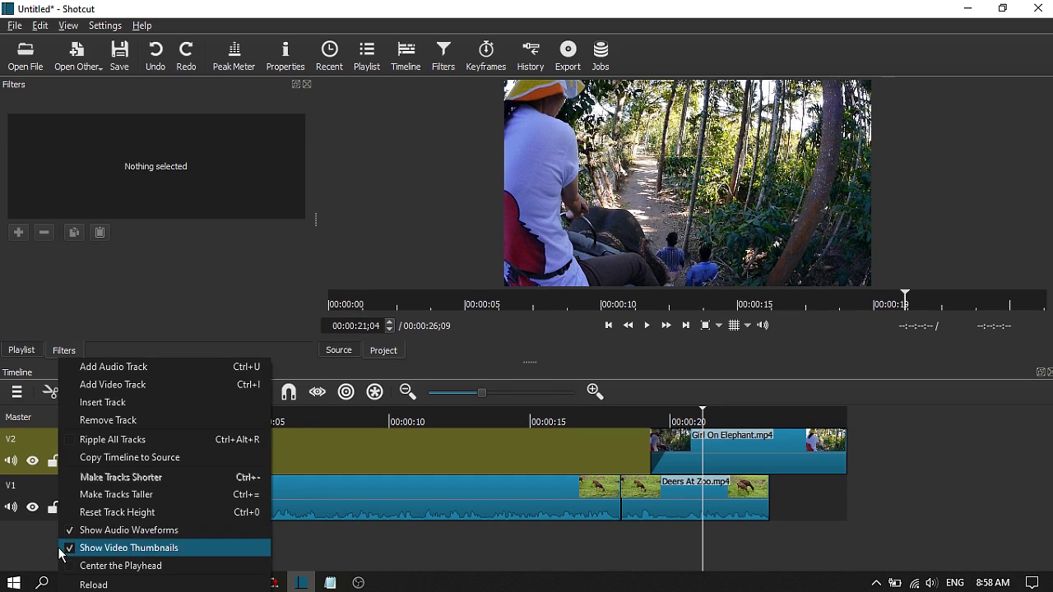
{"action": "left_click", "coordinate": [106, 367]}
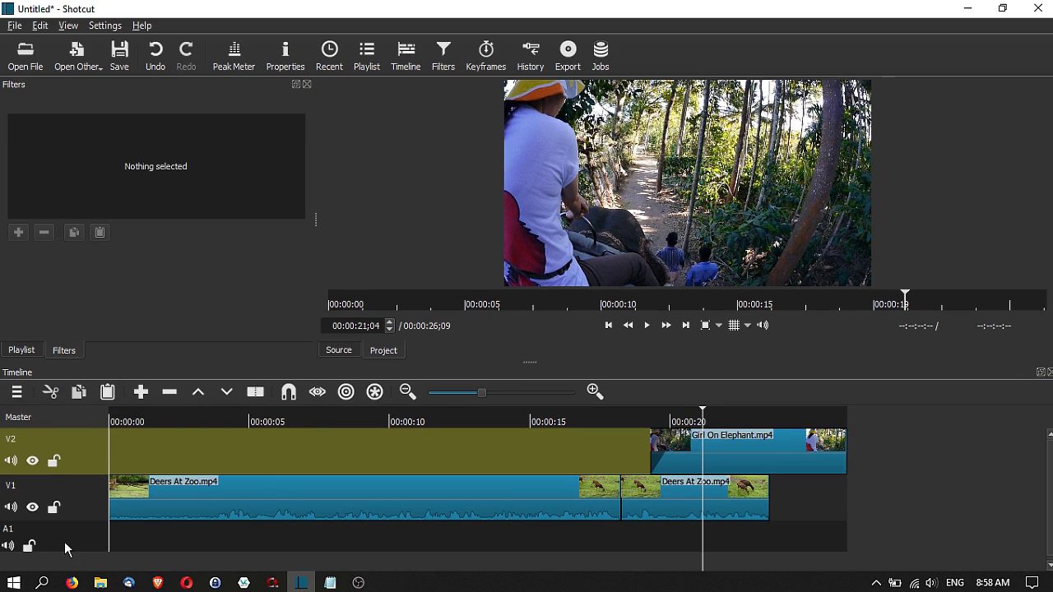
{"action": "left_click_drag", "start_coordinate": [530, 362], "coordinate": [533, 341]}
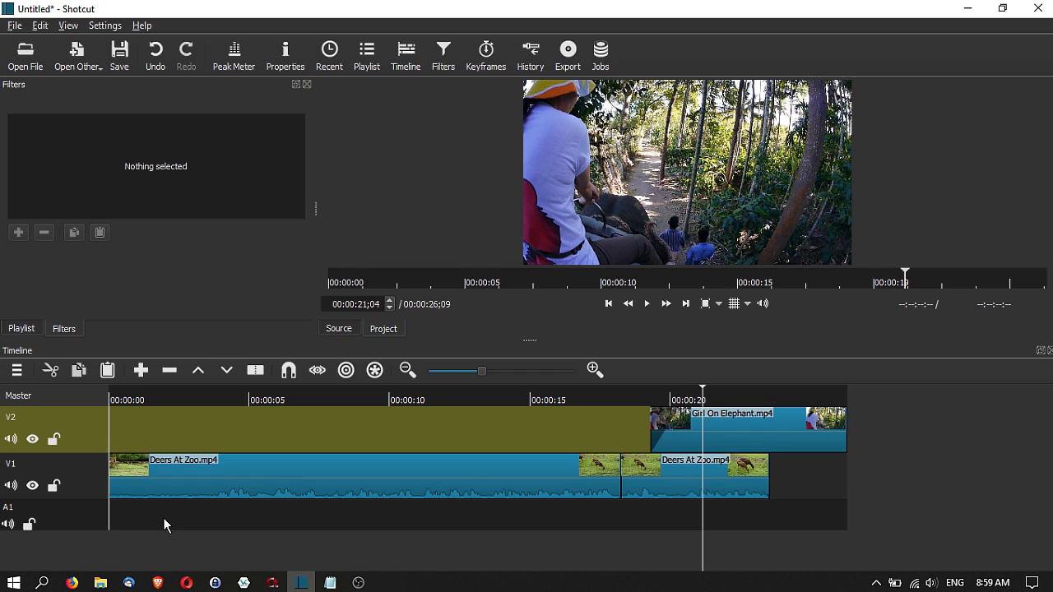
{"action": "key", "text": "ctrl+z"}
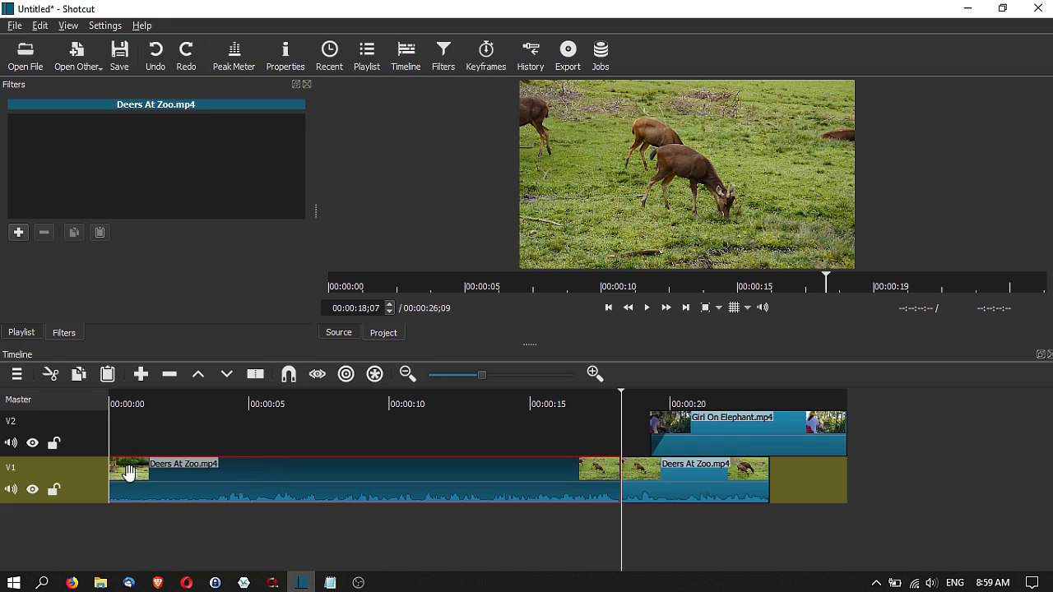
- Detach the audio of the first deer segment on V1 onto a separate audio track
{"action": "right_click", "coordinate": [251, 477]}
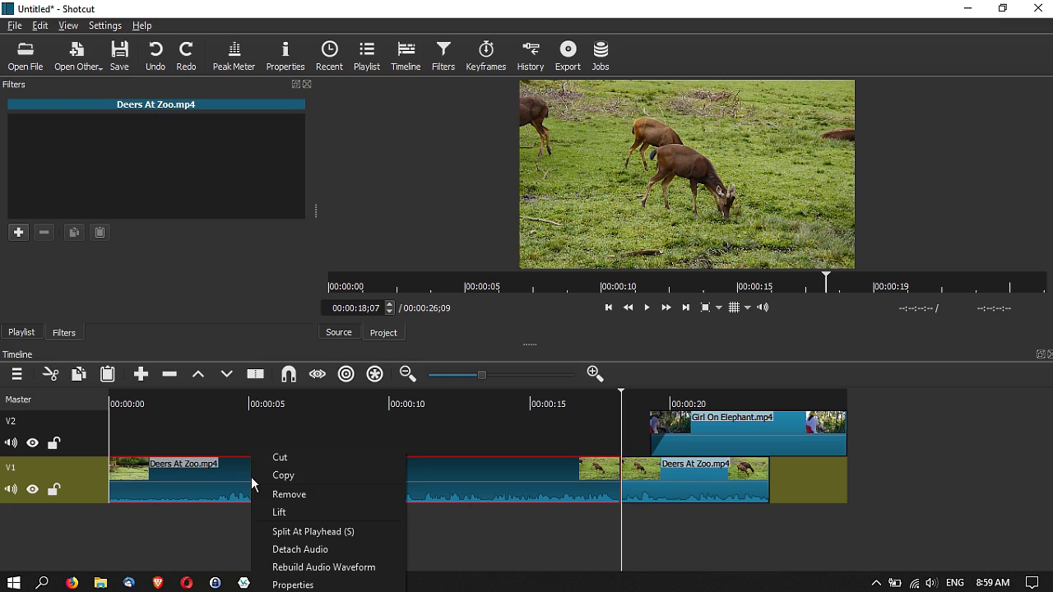
{"action": "left_click", "coordinate": [283, 550]}
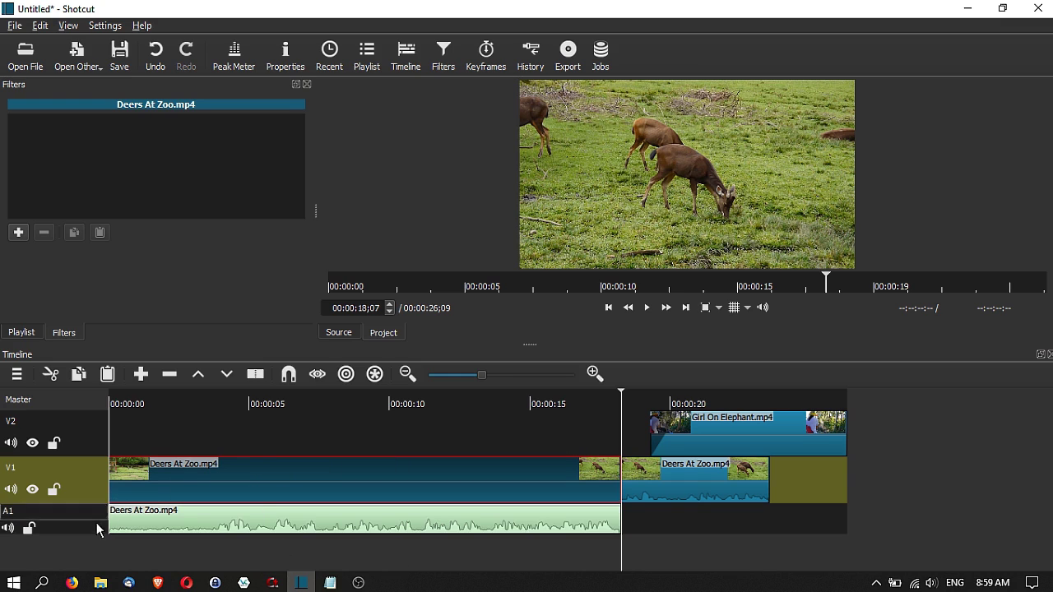
{"action": "left_click", "coordinate": [224, 403]}
{"action": "left_click", "coordinate": [243, 399]}
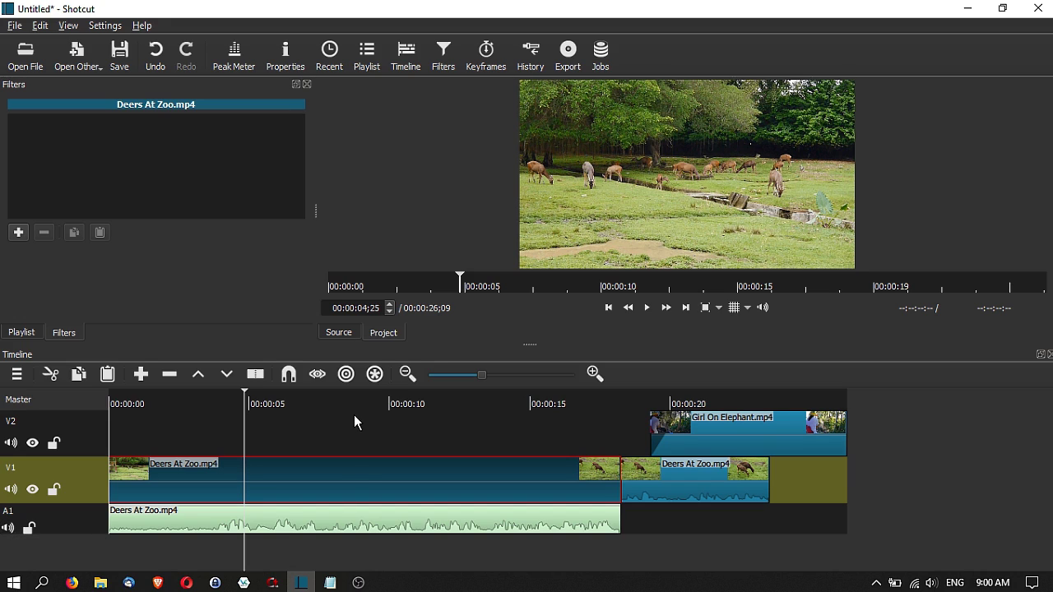
{"action": "left_click", "coordinate": [327, 405]}
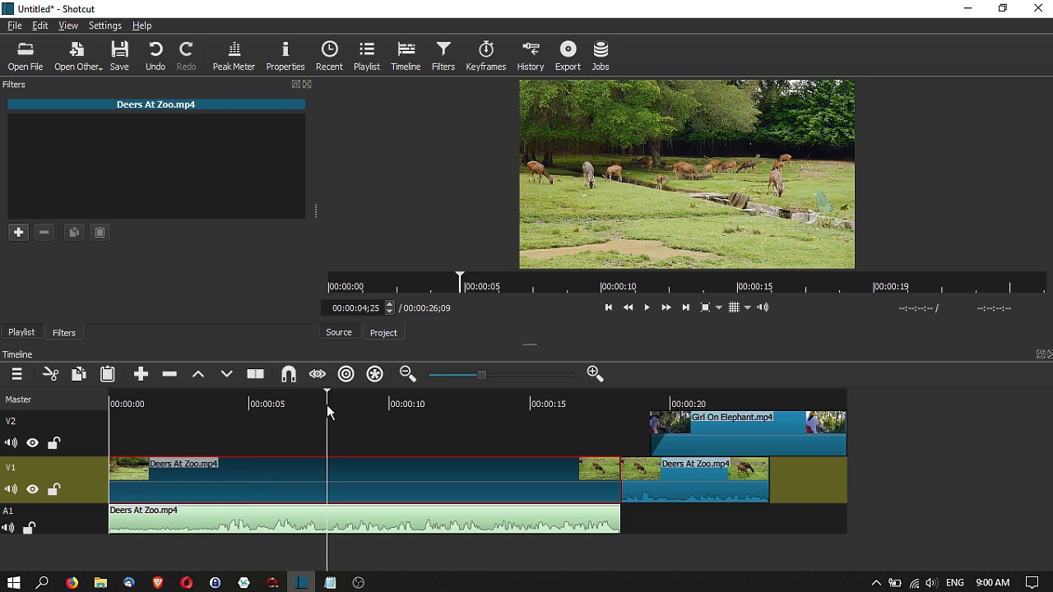
- Delete the elephant clip from track V2
{"action": "left_click", "coordinate": [734, 423]}
{"action": "key", "text": "Delete"}
- Place the playhead at about 00:00:20 and add a Text: Simple filter to the second deer segment
{"action": "left_click", "coordinate": [674, 399]}
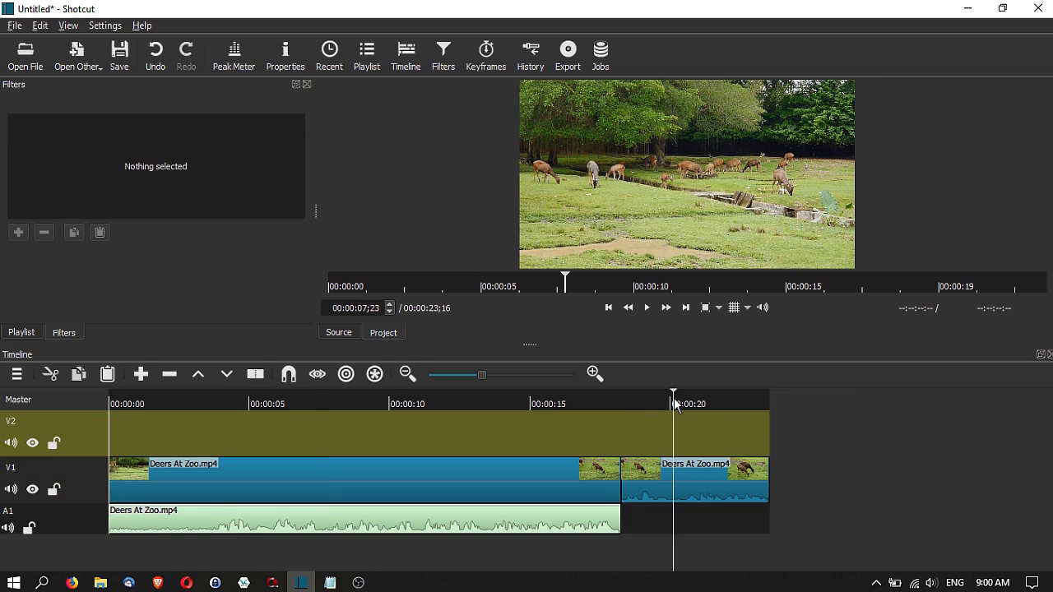
{"action": "left_click", "coordinate": [697, 484]}
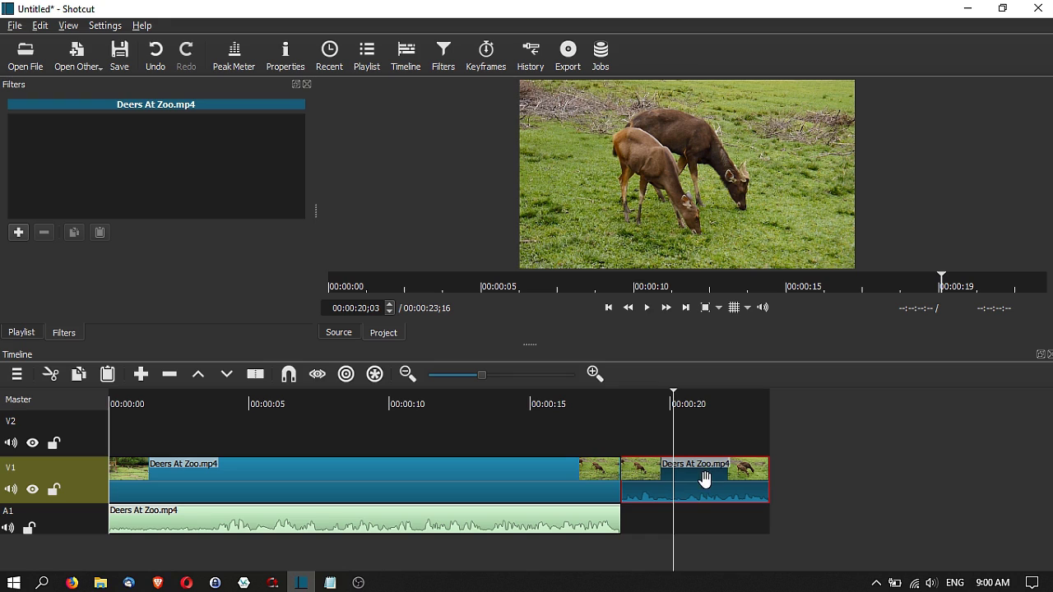
{"action": "left_click", "coordinate": [18, 232]}
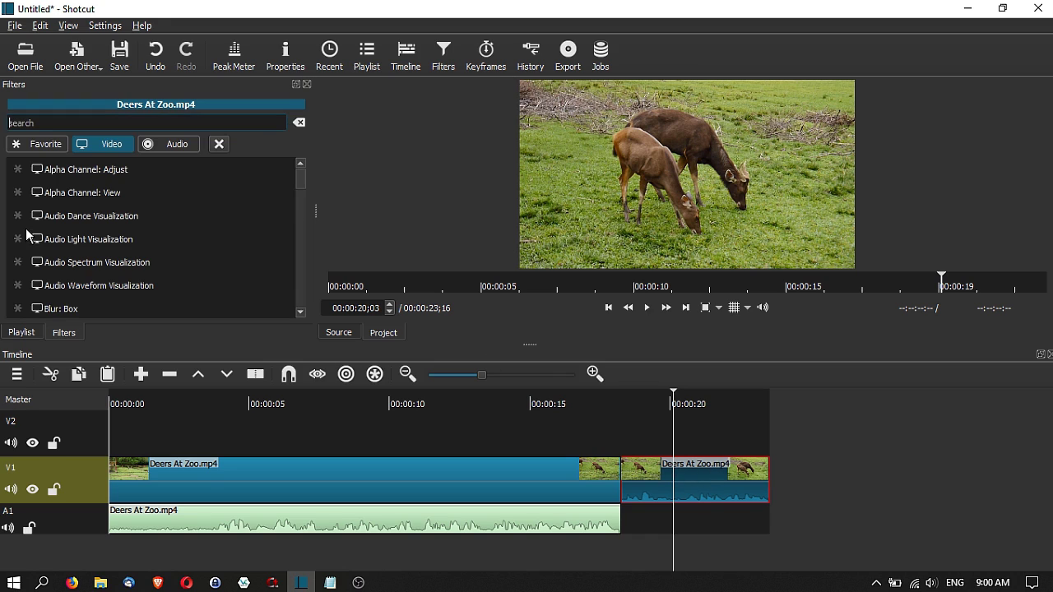
{"action": "scroll", "coordinate": [174, 206], "scroll_direction": "down", "scroll_amount": 4}
{"action": "scroll", "coordinate": [175, 213], "scroll_direction": "down", "scroll_amount": 20}
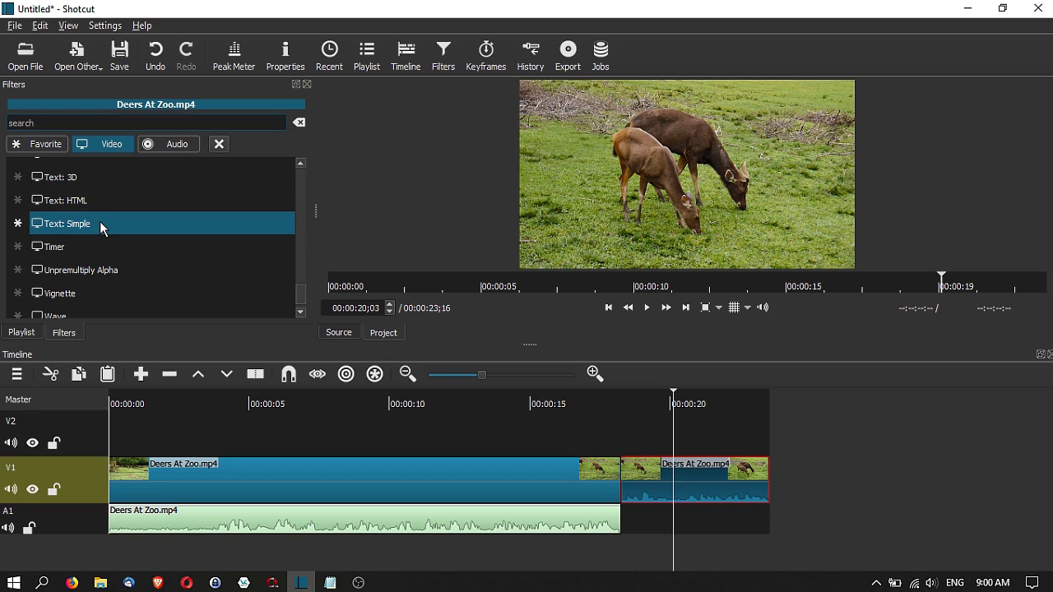
{"action": "left_click", "coordinate": [100, 221]}
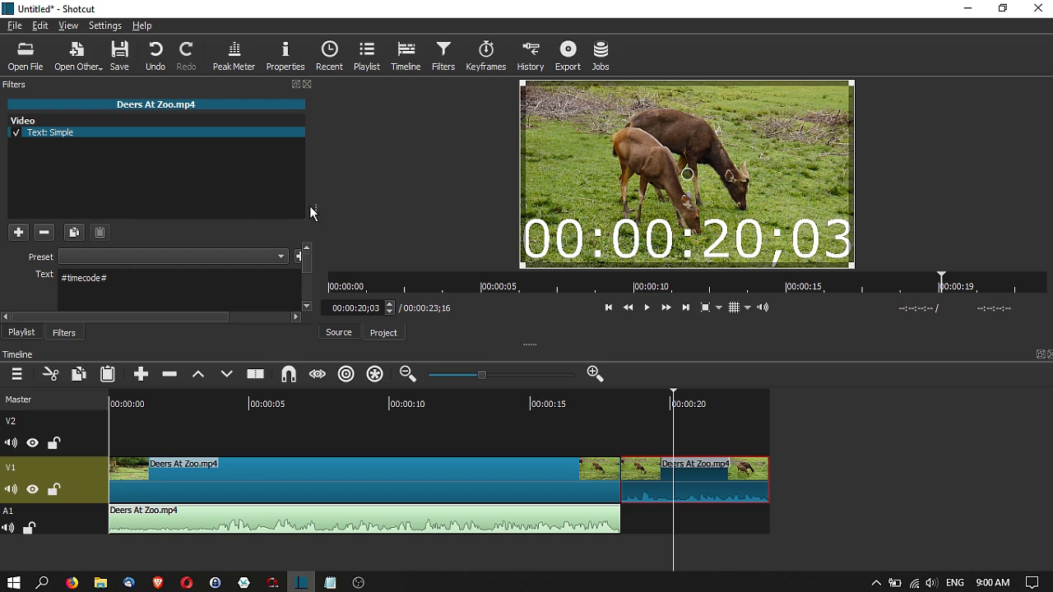
- Replace the timecode text with "These are 2 deers" and move the text box to the lower-left area of the video frame
{"action": "left_click_drag", "start_coordinate": [315, 209], "coordinate": [360, 212]}
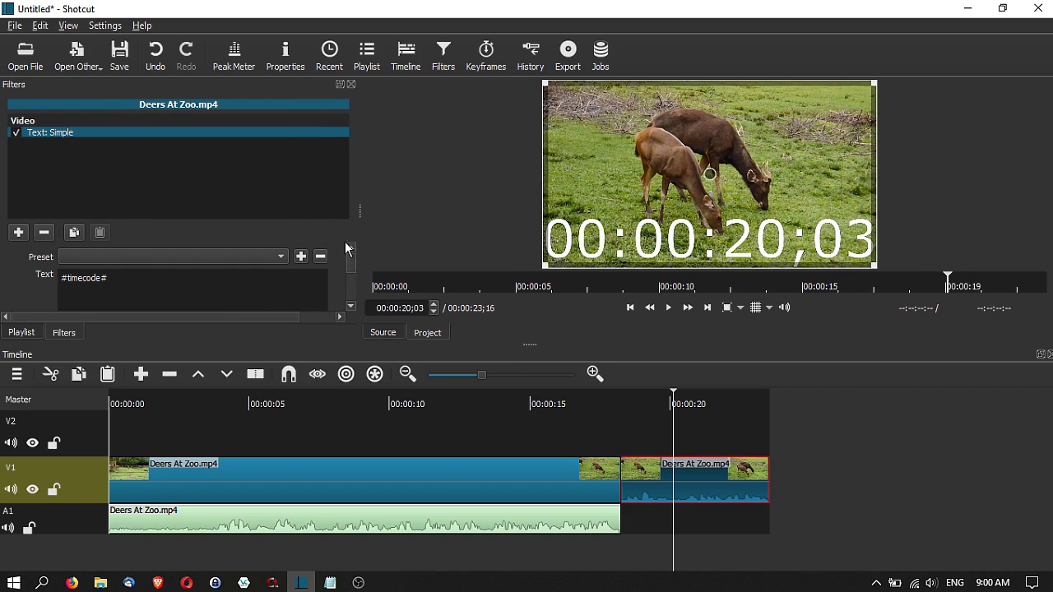
{"action": "left_click_drag", "start_coordinate": [352, 261], "coordinate": [357, 263]}
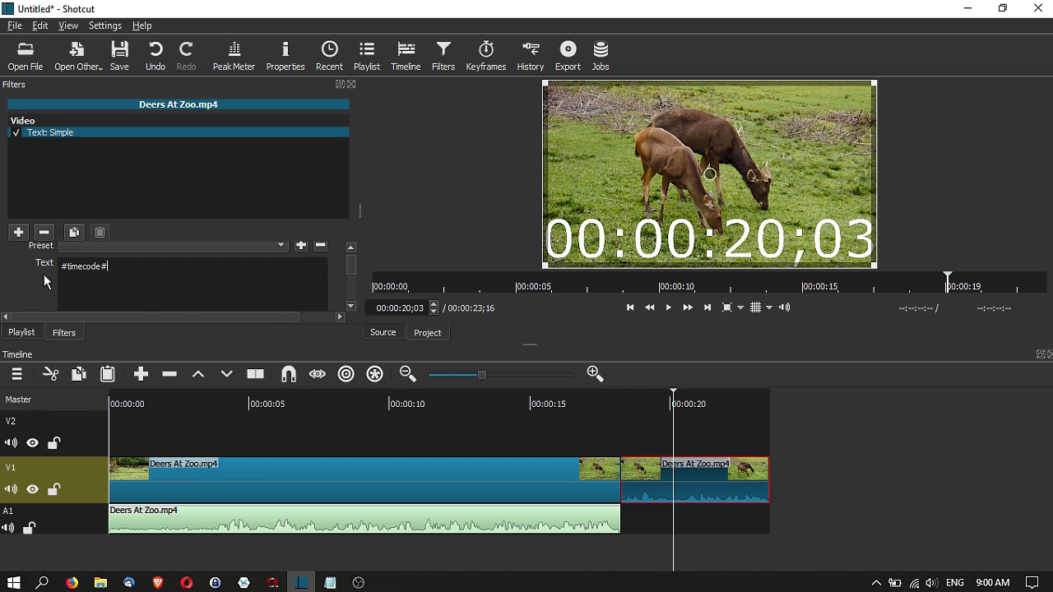
{"action": "key", "text": "ctrl+a"}
{"action": "type", "text": "These"}
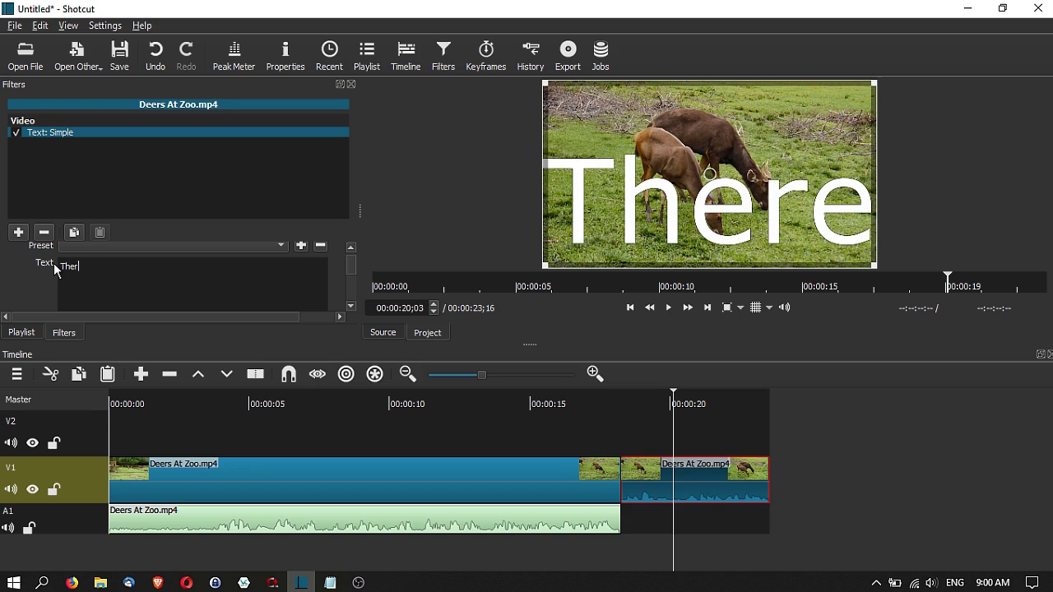
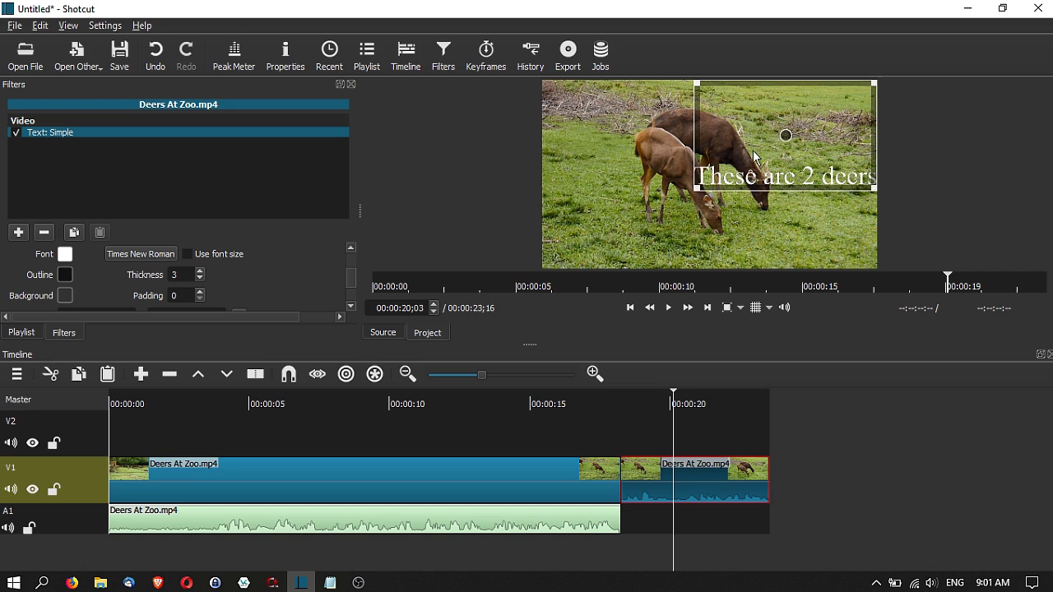
{"action": "left_click_drag", "start_coordinate": [785, 135], "coordinate": [645, 213]}
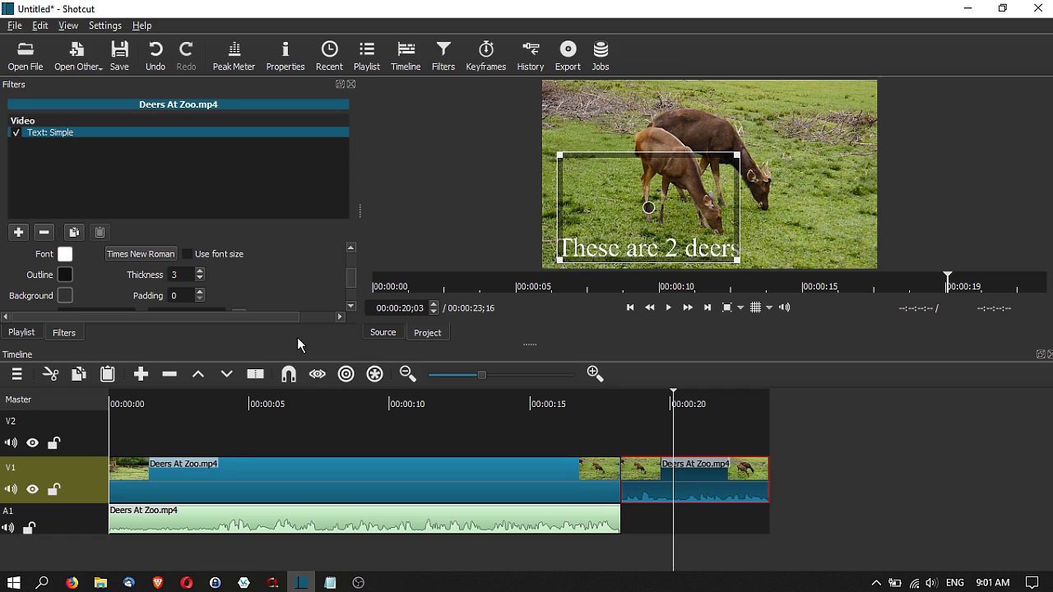
- Try the Middle vertical fit for the deer caption and return it to Bottom
{"action": "left_click_drag", "start_coordinate": [350, 279], "coordinate": [357, 294]}
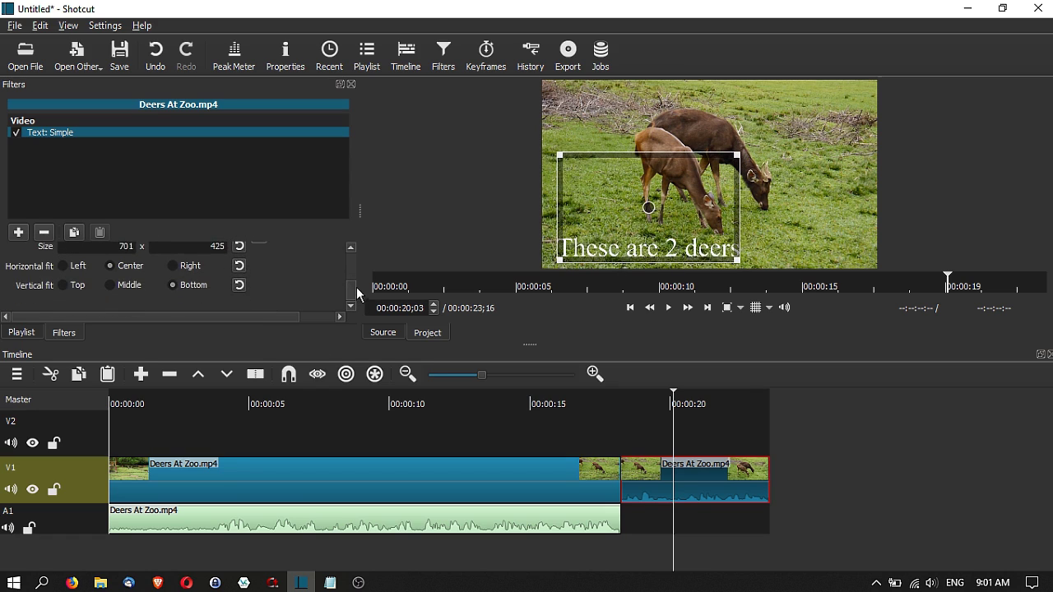
{"action": "left_click", "coordinate": [111, 286]}
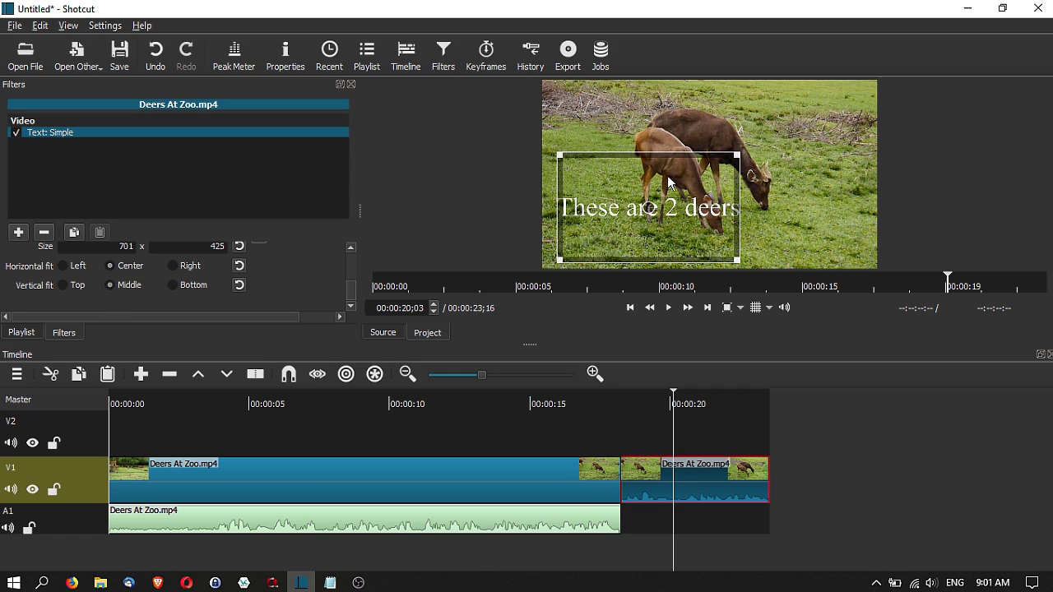
{"action": "left_click", "coordinate": [174, 285]}
- Set the deer caption's font color to pink (#ff007f)
{"action": "scroll", "coordinate": [357, 279], "scroll_direction": "up", "scroll_amount": 5}
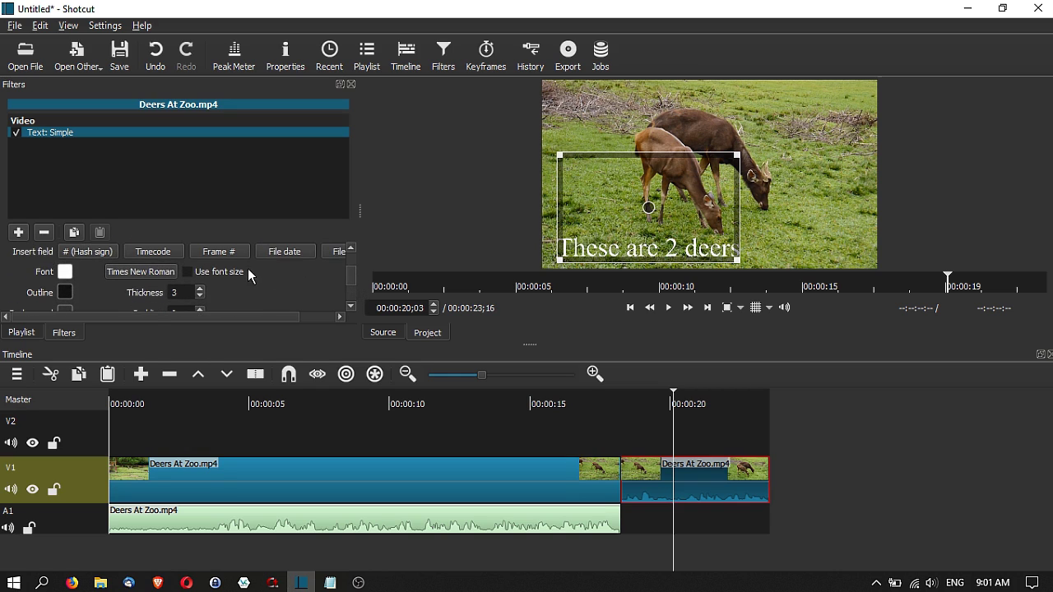
{"action": "left_click", "coordinate": [64, 272]}
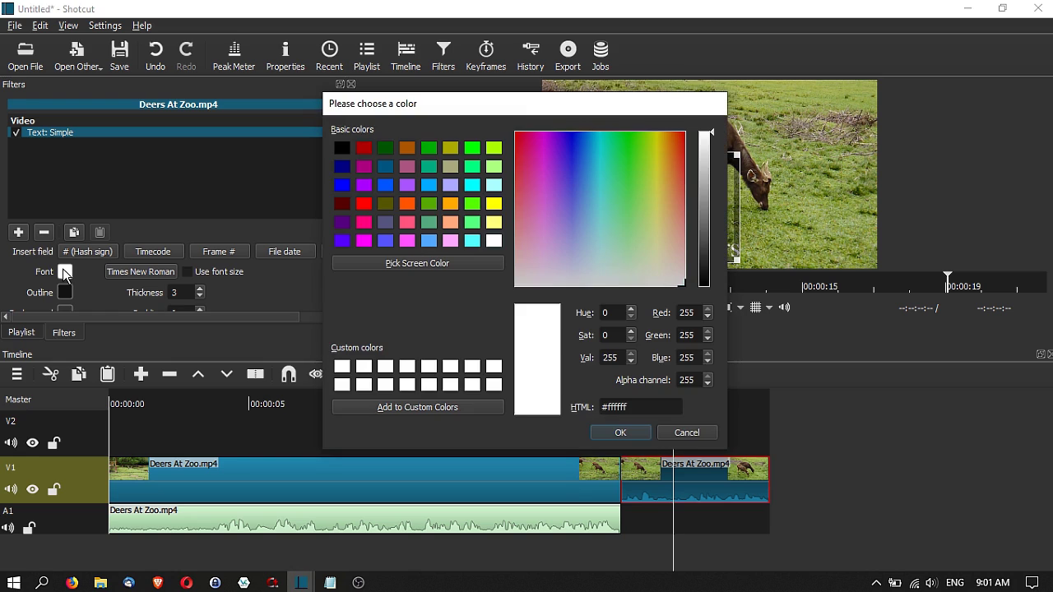
{"action": "left_click", "coordinate": [364, 222]}
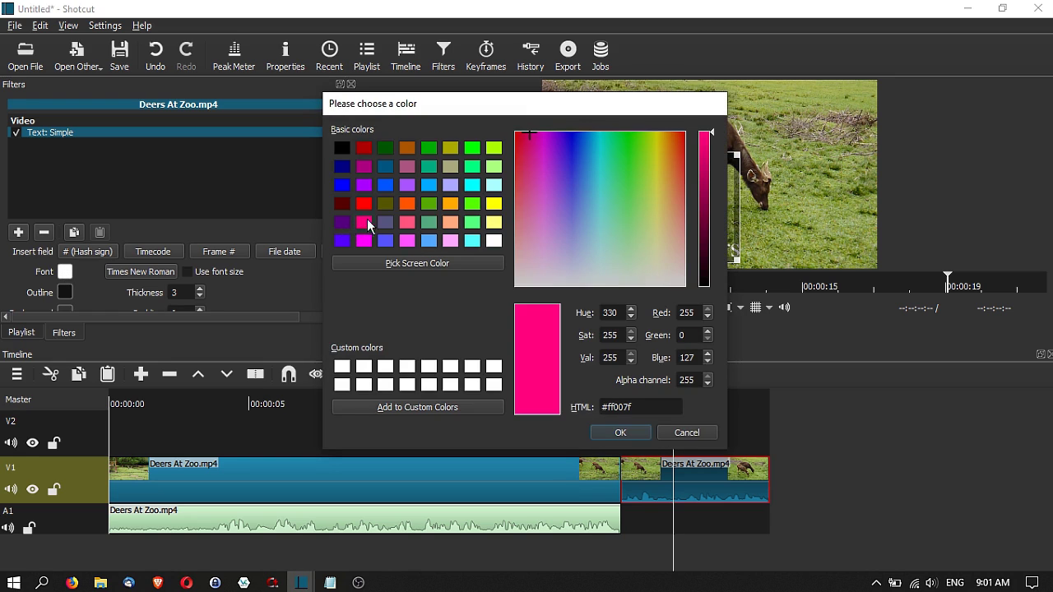
{"action": "left_click", "coordinate": [619, 432]}
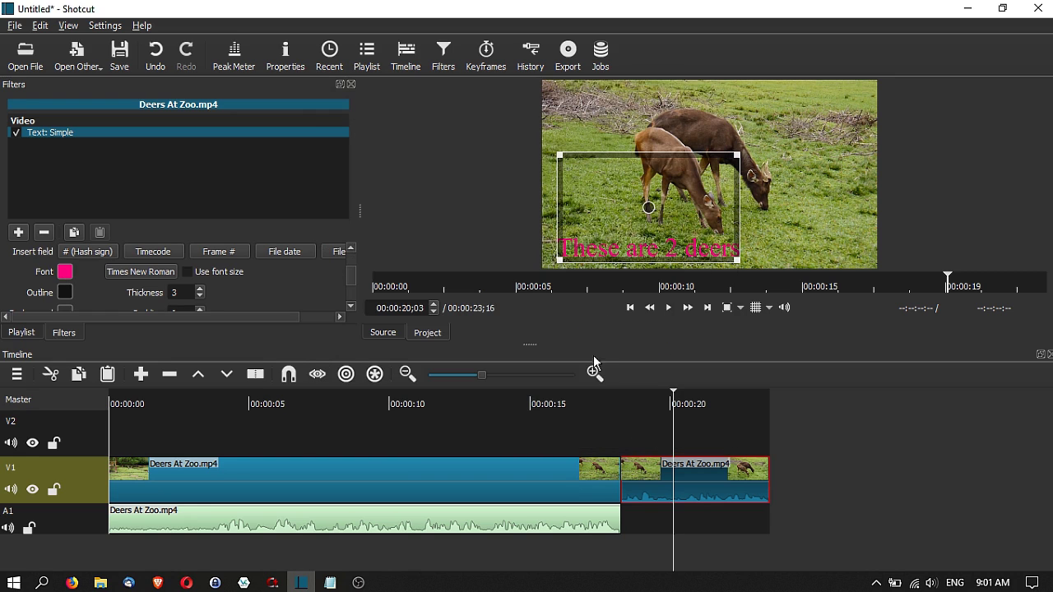
- Try red (#ff0000) as the deer caption's font color and shift its text box toward the lower-right area of the video frame
{"action": "left_click", "coordinate": [64, 271]}
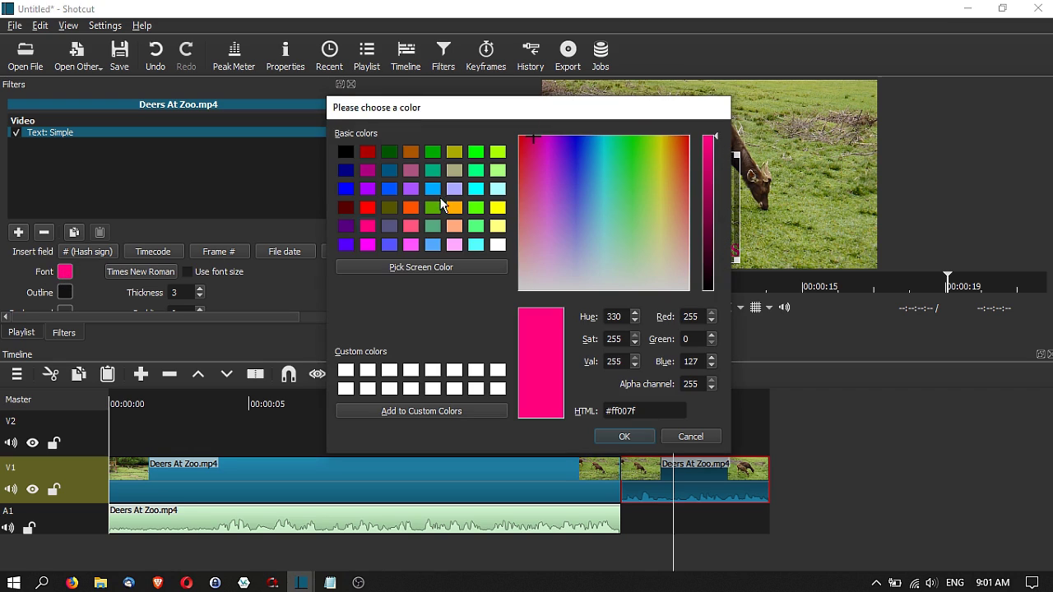
{"action": "left_click", "coordinate": [367, 210]}
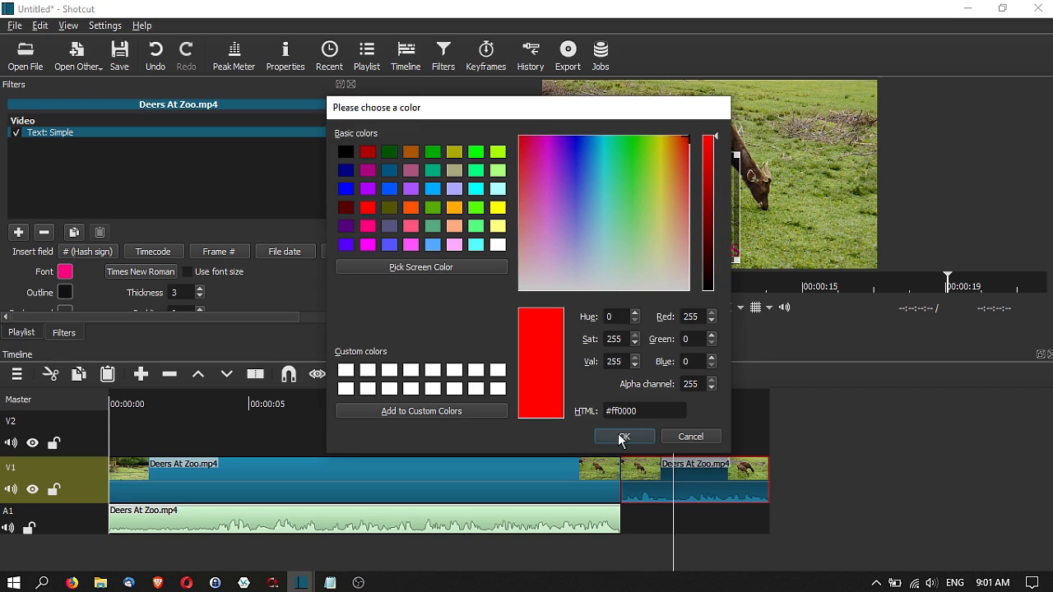
{"action": "left_click", "coordinate": [623, 437]}
{"action": "left_click_drag", "start_coordinate": [651, 206], "coordinate": [727, 213]}
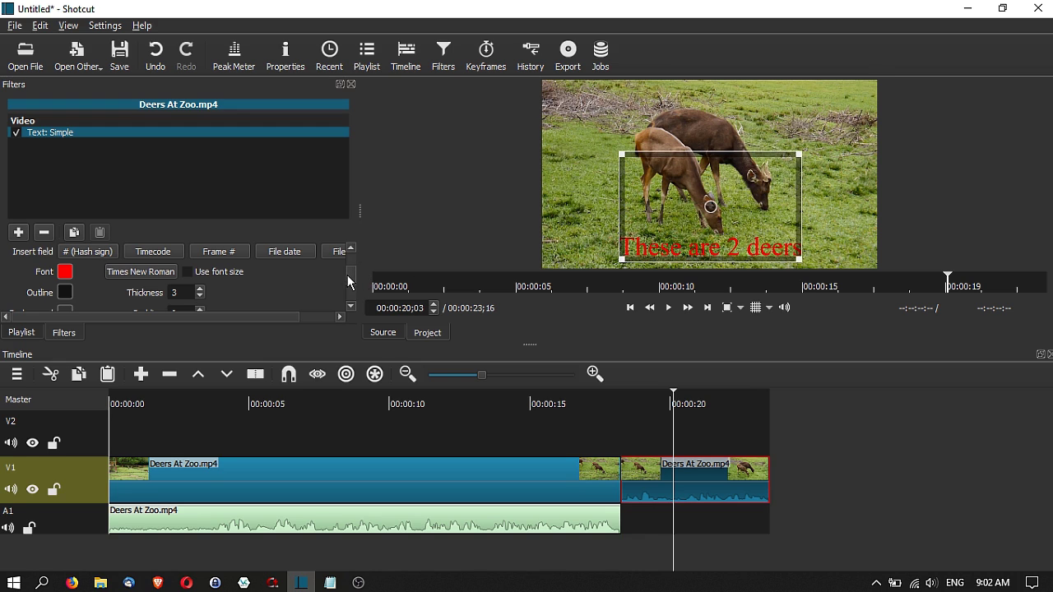
- Set the deer caption's font color to white and move its text box to position 171, 280 near the bottom of the frame
{"action": "left_click", "coordinate": [65, 273]}
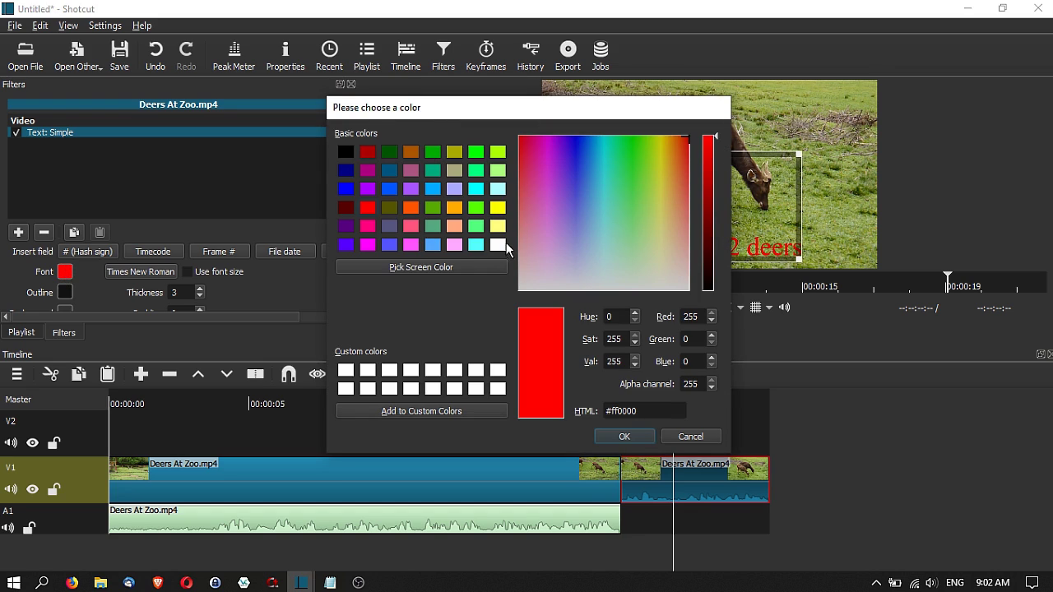
{"action": "left_click", "coordinate": [499, 245]}
{"action": "left_click", "coordinate": [647, 436]}
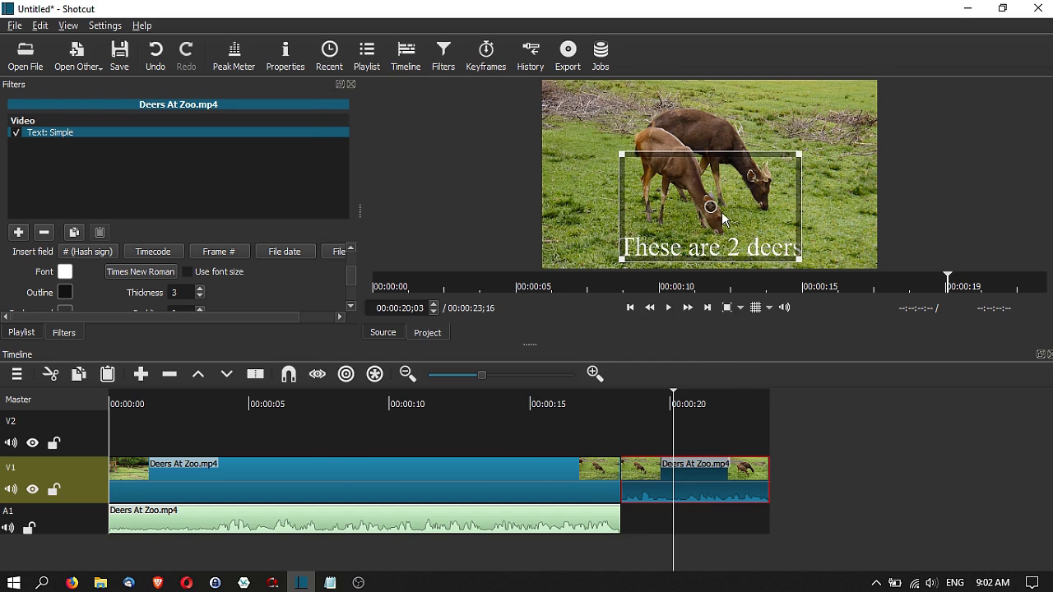
{"action": "left_click_drag", "start_coordinate": [711, 207], "coordinate": [679, 209]}
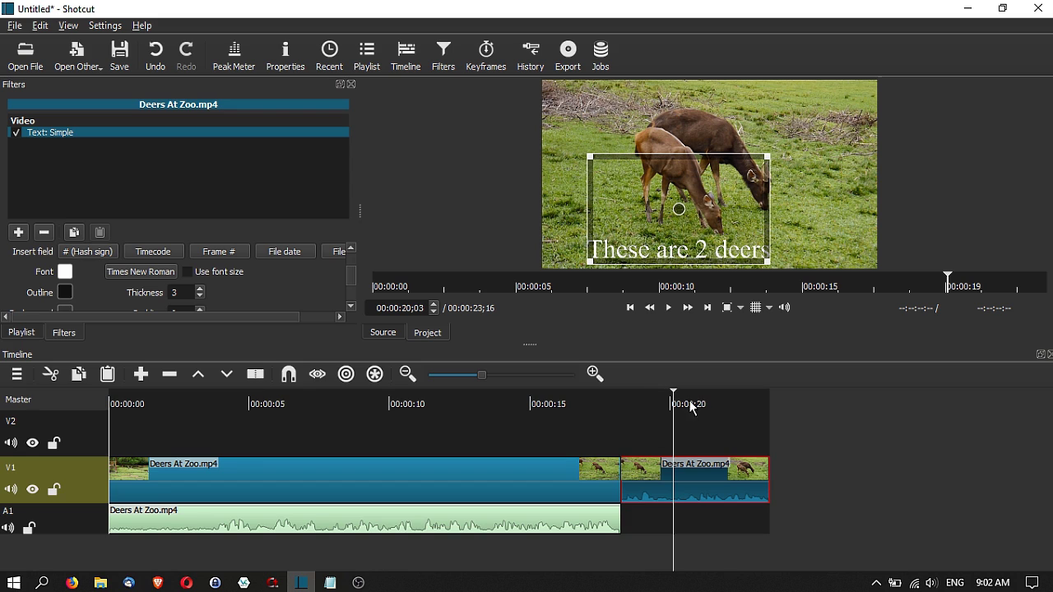
- Place the playhead at about 00:00:20;15 and enable keyframes for the caption's position and size
{"action": "mouse_move", "coordinate": [670, 397]}
{"action": "left_mouse_down"}
{"action": "mouse_move", "coordinate": [651, 395]}
{"action": "mouse_move", "coordinate": [684, 401]}
{"action": "left_mouse_up"}
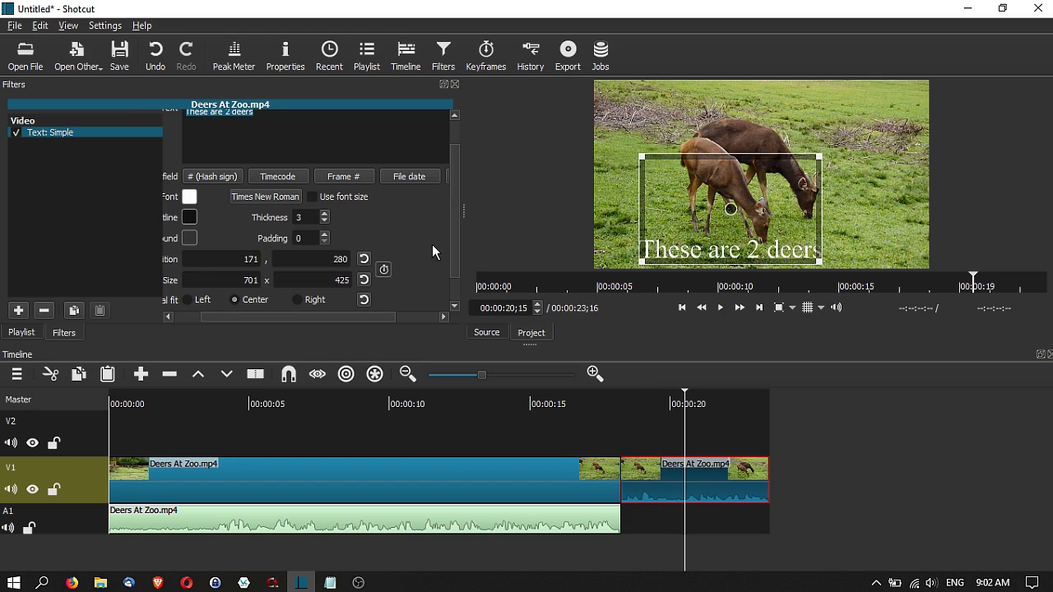
{"action": "mouse_move", "coordinate": [305, 313]}
{"action": "left_mouse_down"}
{"action": "mouse_move", "coordinate": [259, 315]}
{"action": "mouse_move", "coordinate": [312, 318]}
{"action": "left_mouse_up"}
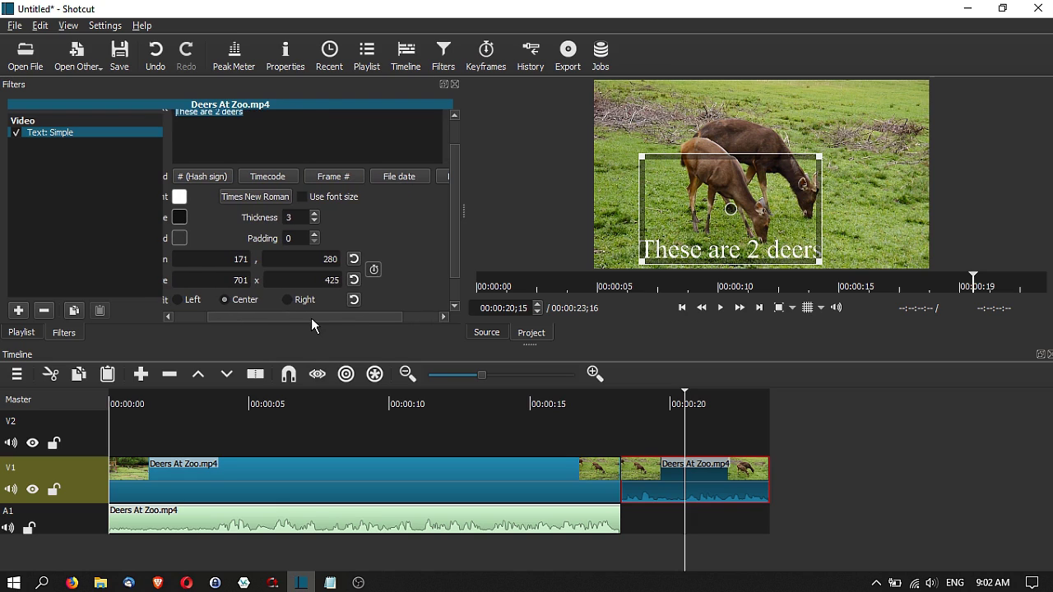
{"action": "left_click", "coordinate": [373, 271]}
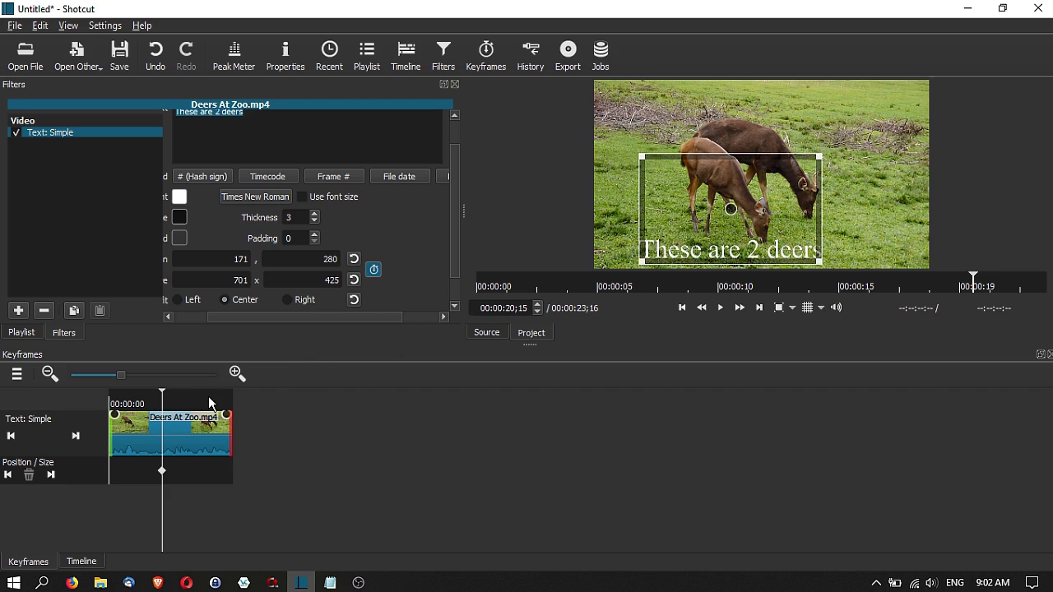
- Play the timeline from just before the second deer segment to about 00:00:20;11 to check the caption
{"action": "left_click", "coordinate": [80, 563]}
{"action": "left_click_drag", "start_coordinate": [687, 389], "coordinate": [599, 405]}
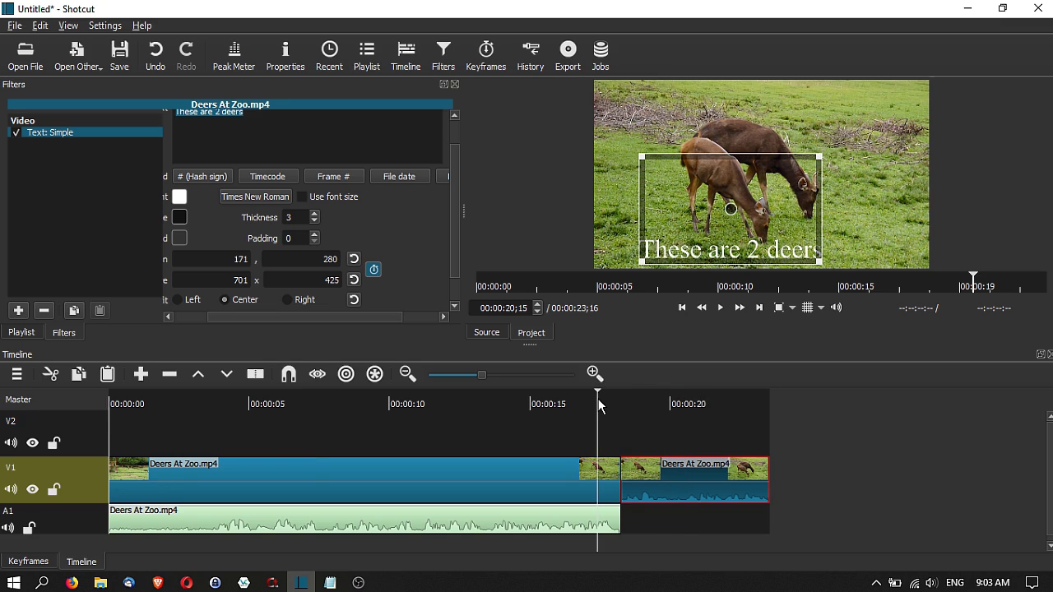
{"action": "left_click", "coordinate": [721, 309]}
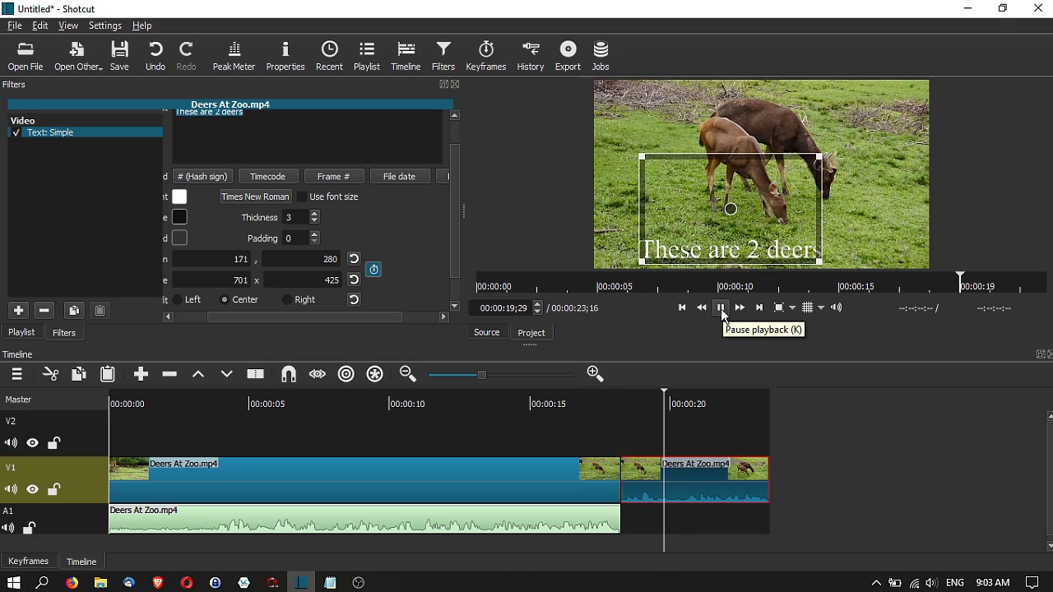
{"action": "left_click", "coordinate": [720, 309]}
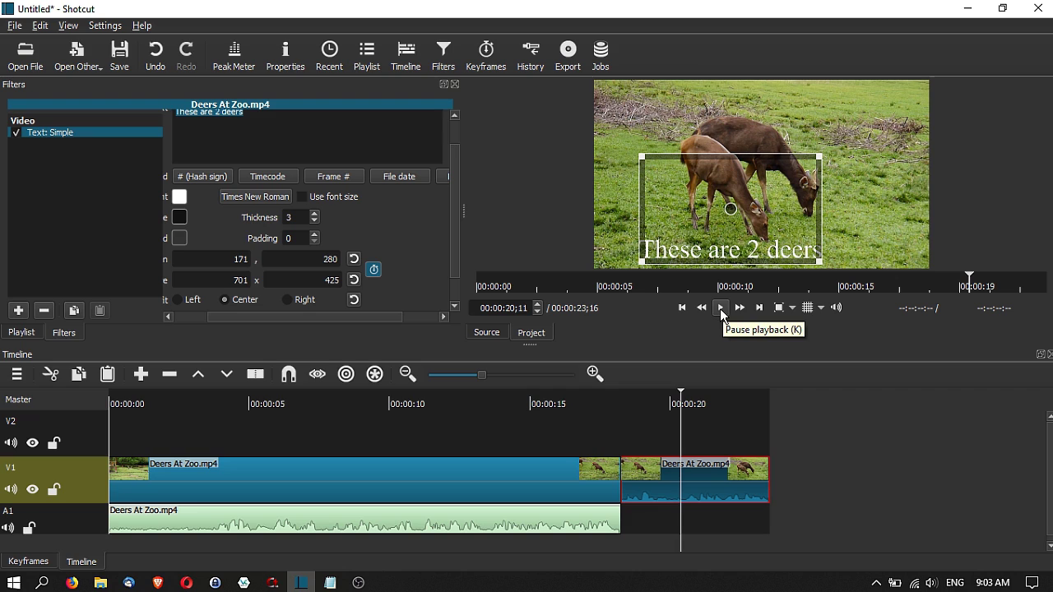
- Add a second caption position keyframe at about 00:00:22;28 with the text box moved right to position 552, 271
{"action": "left_click", "coordinate": [43, 563]}
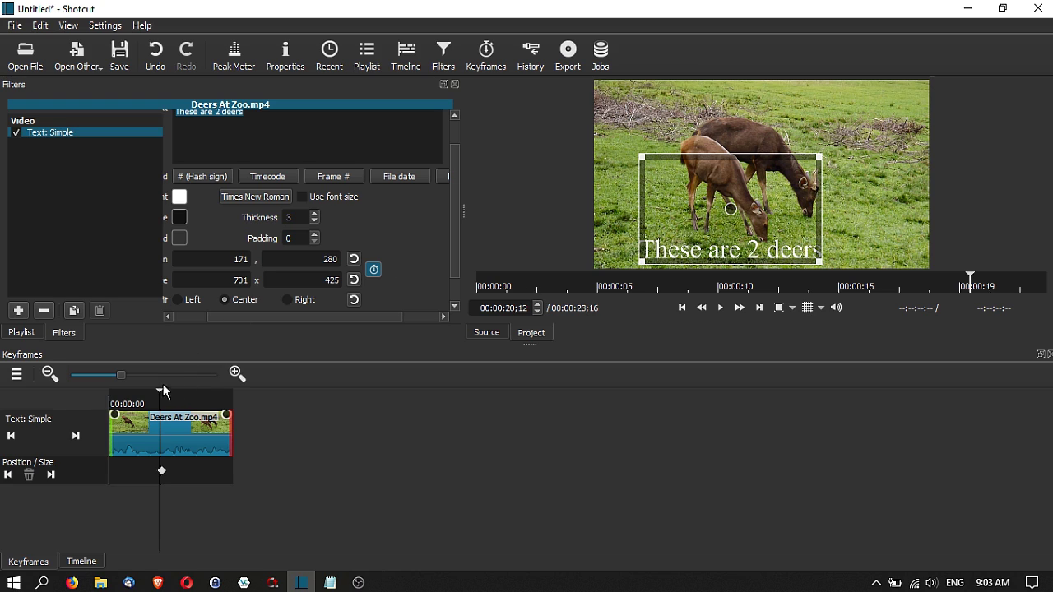
{"action": "left_click_drag", "start_coordinate": [162, 390], "coordinate": [220, 392]}
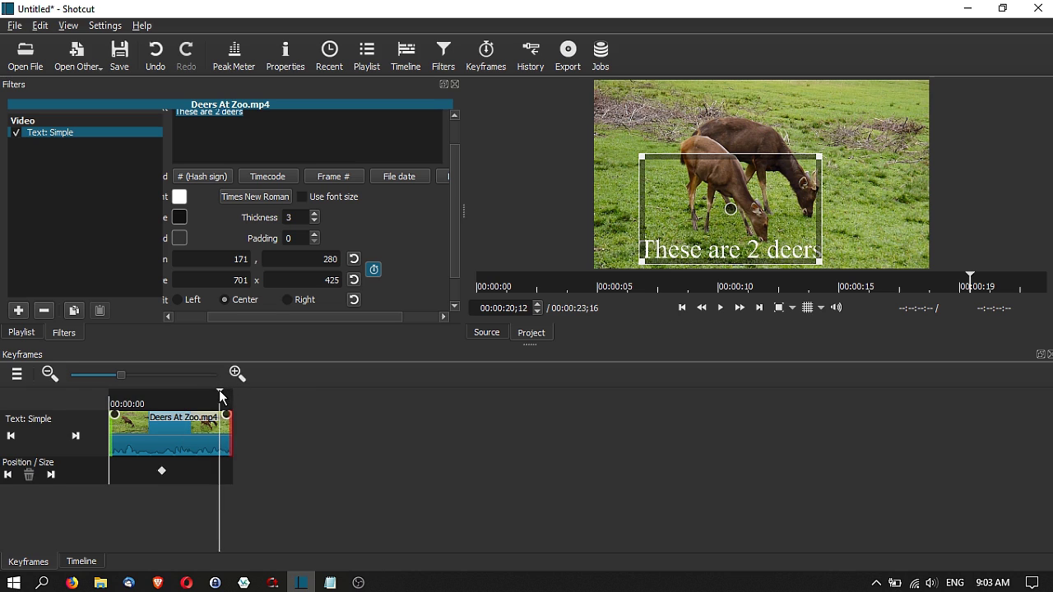
{"action": "left_click_drag", "start_coordinate": [748, 213], "coordinate": [839, 212]}
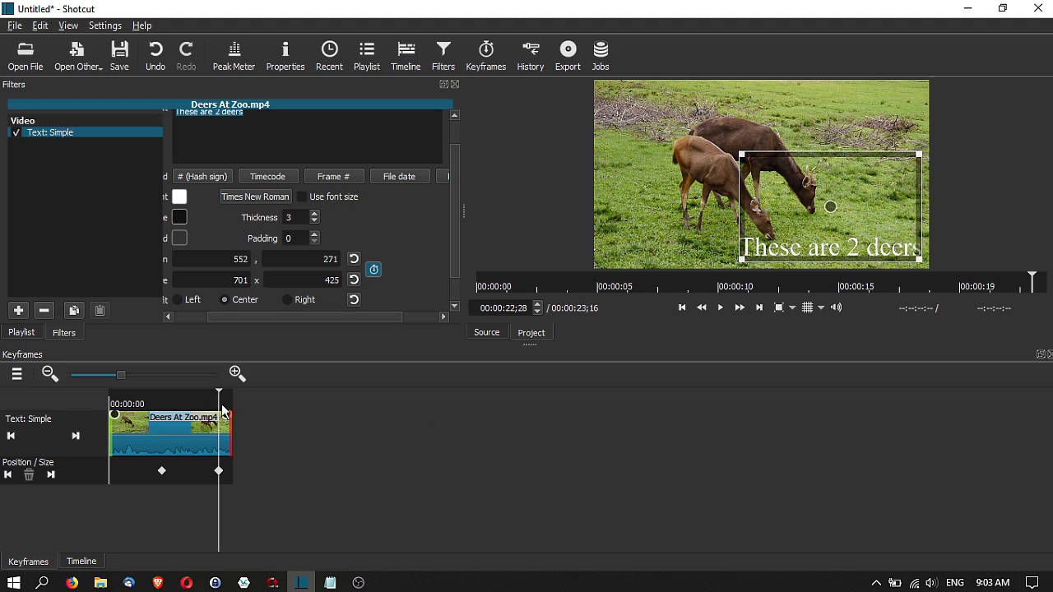
- Play the second deer segment from near its start to review the caption's movement
{"action": "left_click", "coordinate": [81, 561]}
{"action": "left_click", "coordinate": [636, 404]}
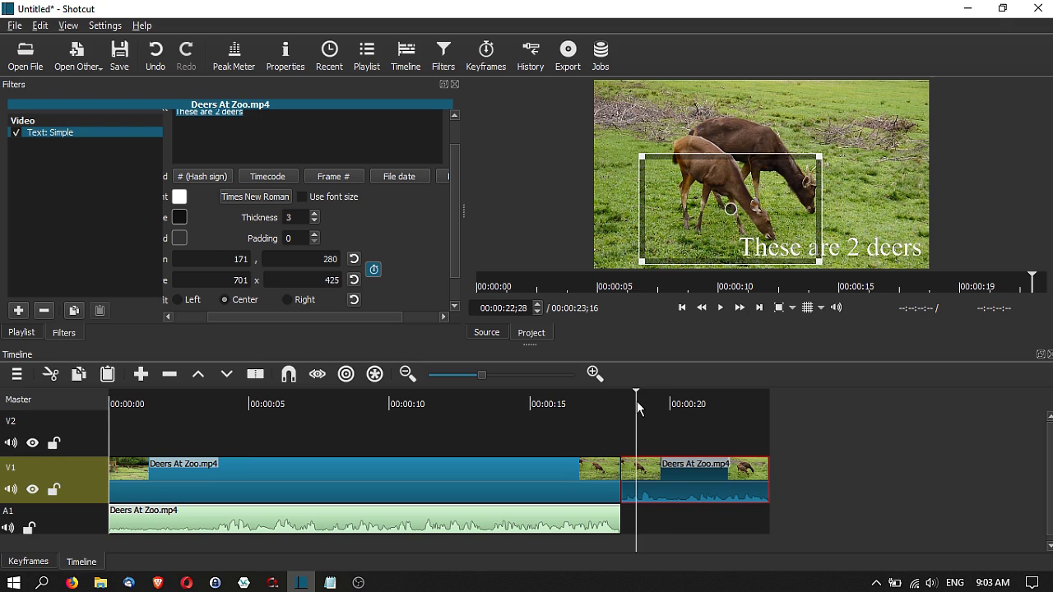
{"action": "left_click", "coordinate": [722, 309]}
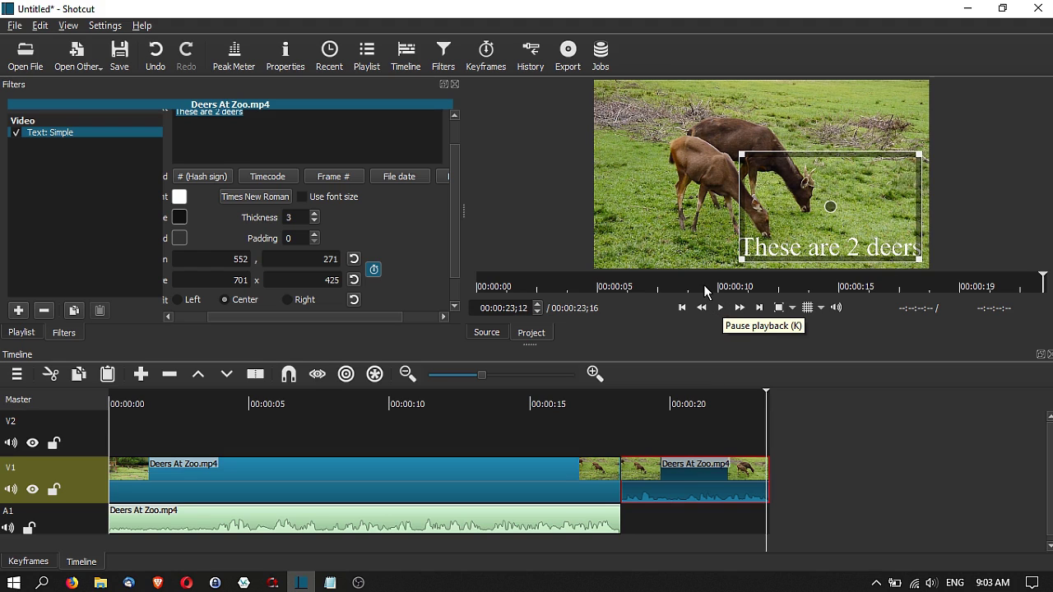
- Change the keyframe type of the first Position / Size keyframe, at 00:00:02;08, to Smooth
{"action": "left_click", "coordinate": [41, 562]}
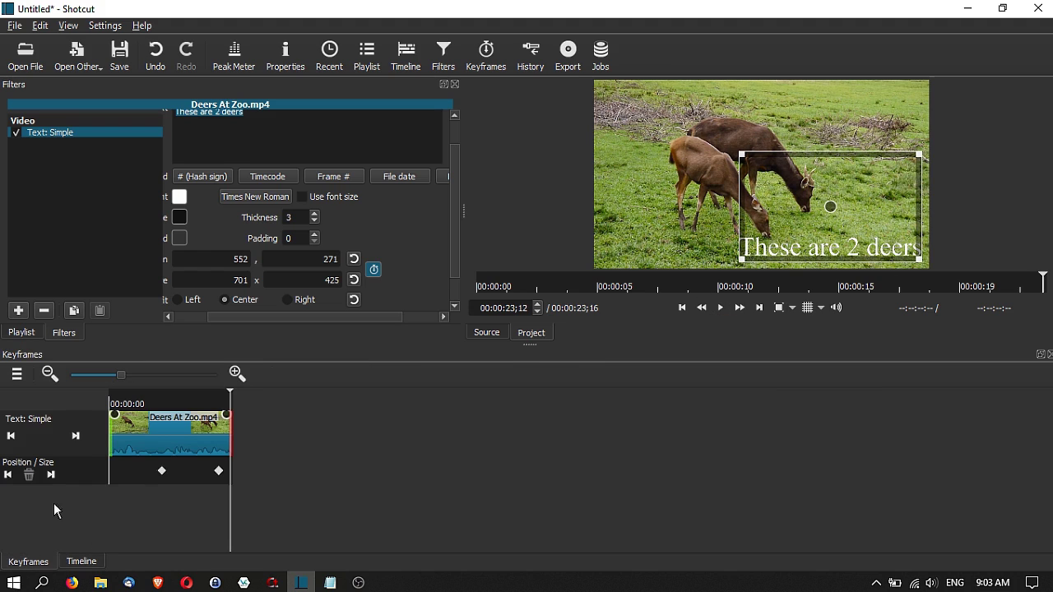
{"action": "left_click", "coordinate": [162, 473]}
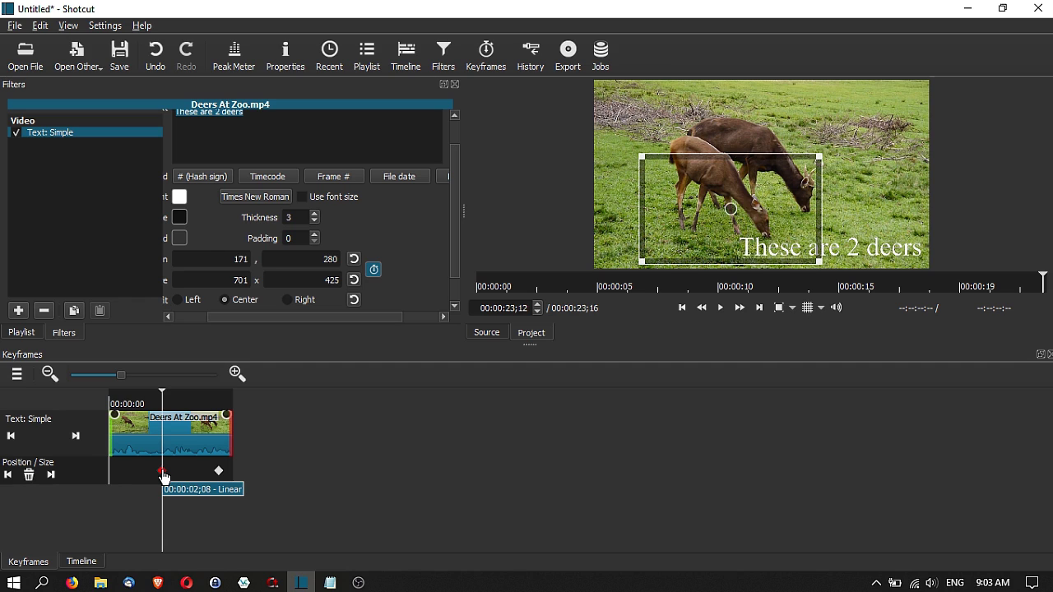
{"action": "right_click", "coordinate": [163, 478]}
{"action": "mouse_move", "coordinate": [182, 480]}
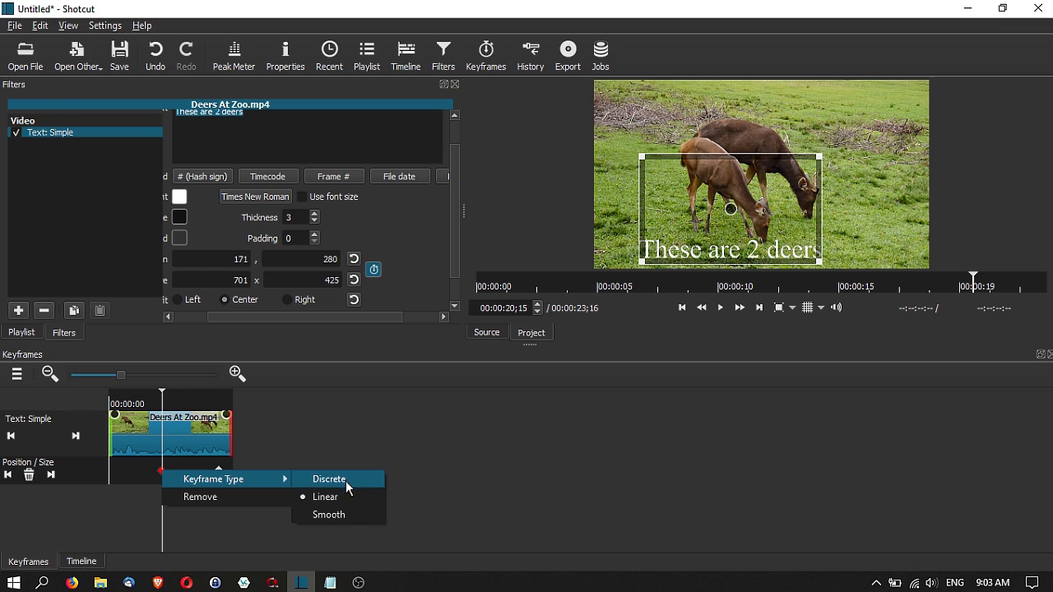
{"action": "left_click", "coordinate": [344, 515]}
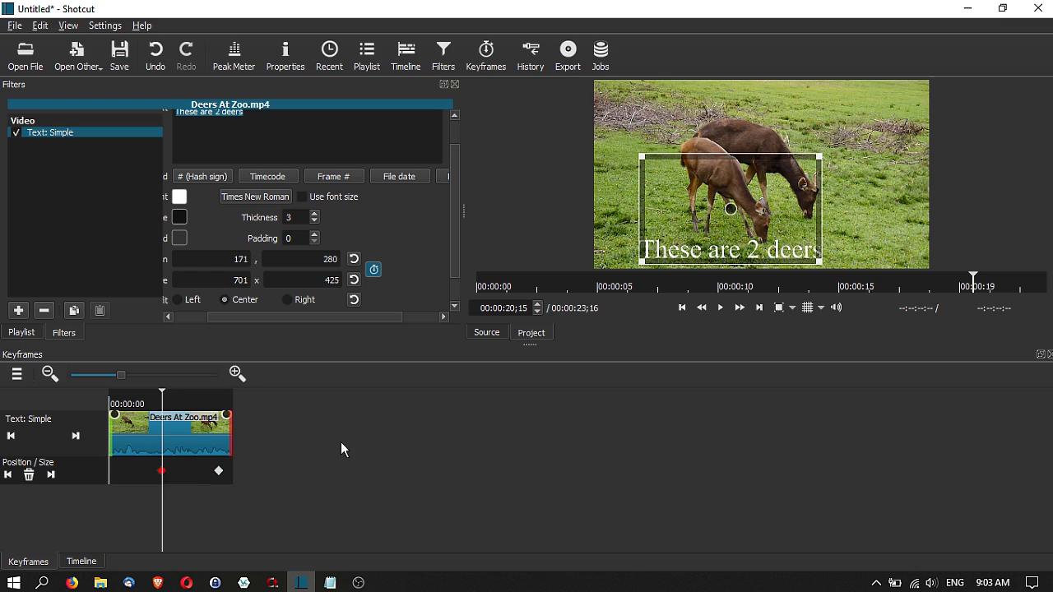
{"action": "left_click", "coordinate": [342, 449]}
{"action": "right_click", "coordinate": [160, 475]}
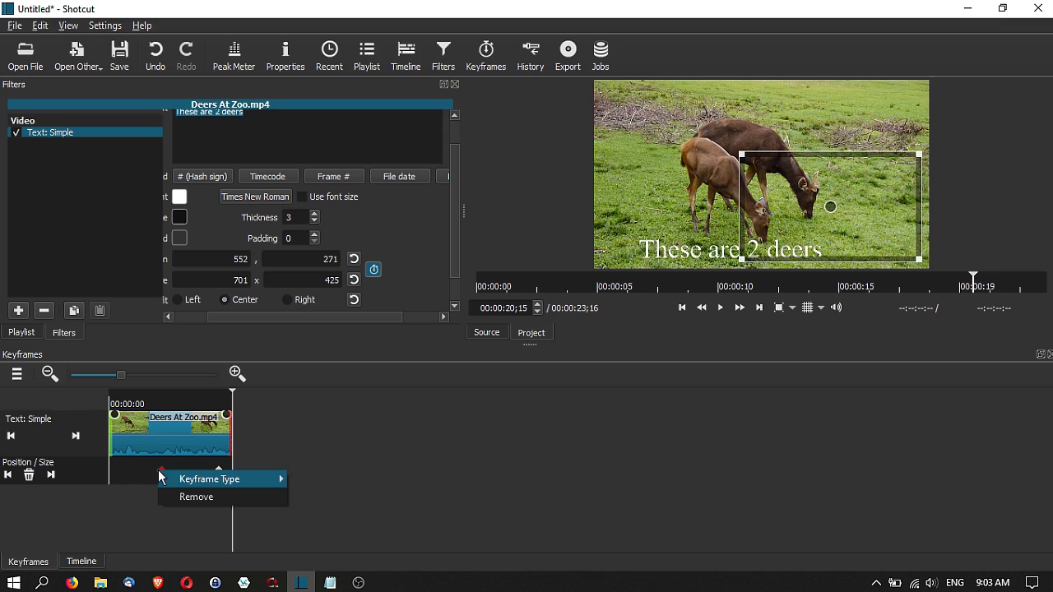
{"action": "mouse_move", "coordinate": [170, 478]}
{"action": "left_click", "coordinate": [323, 515]}
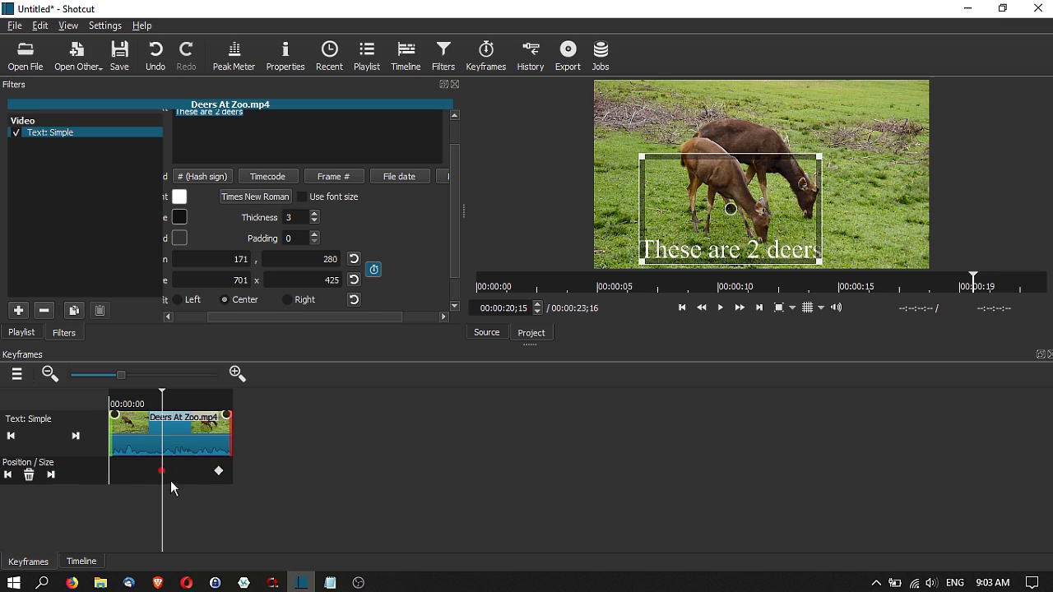
- Try the Discrete type on the second Position / Size keyframe and set it to Smooth
{"action": "right_click", "coordinate": [219, 473]}
{"action": "mouse_move", "coordinate": [325, 477]}
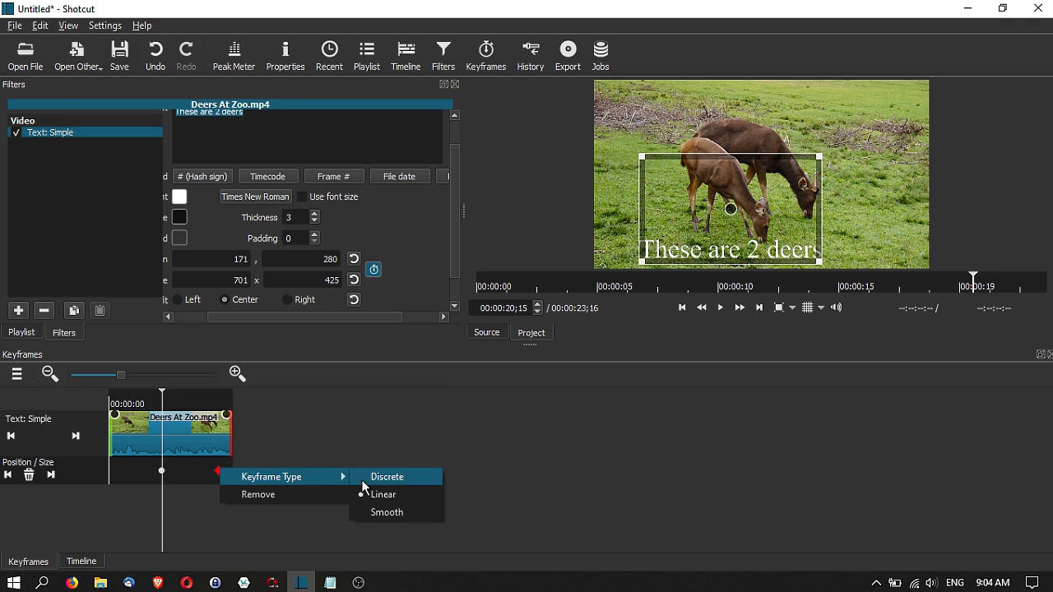
{"action": "left_click", "coordinate": [385, 478]}
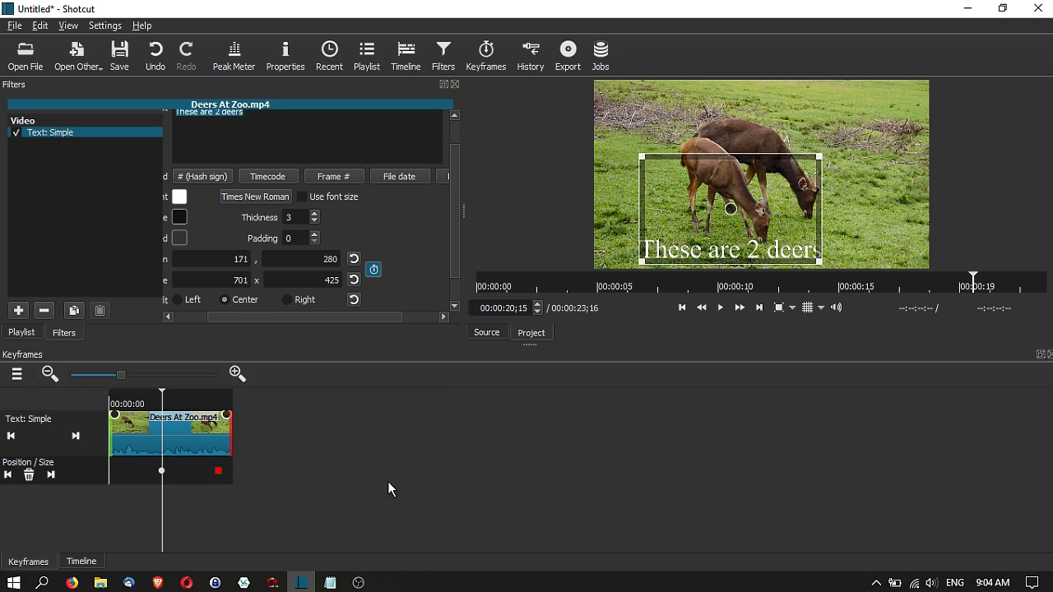
{"action": "right_click", "coordinate": [220, 479]}
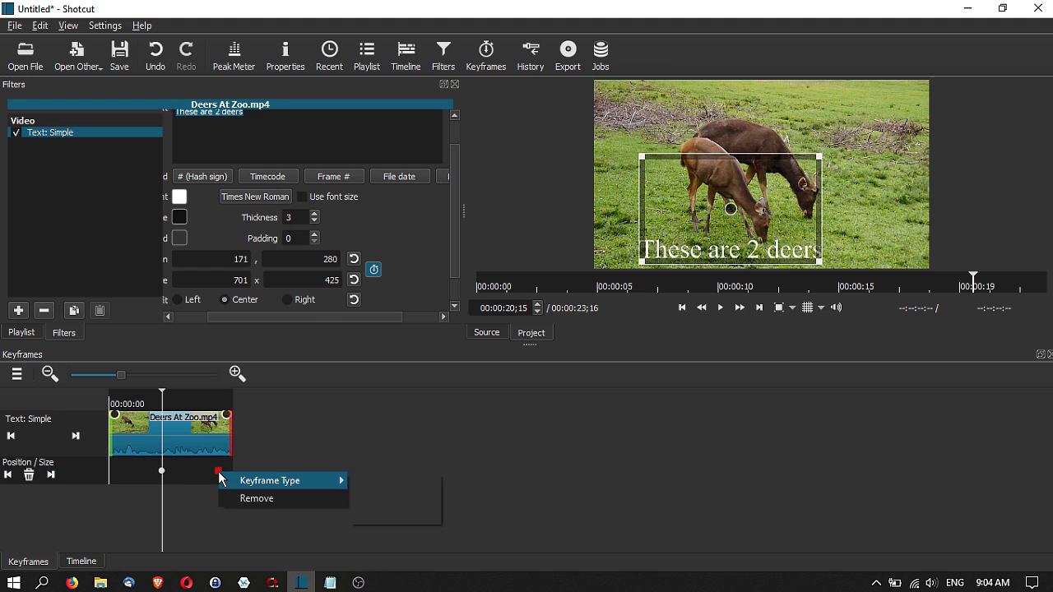
{"action": "mouse_move", "coordinate": [243, 484]}
{"action": "left_click", "coordinate": [383, 517]}
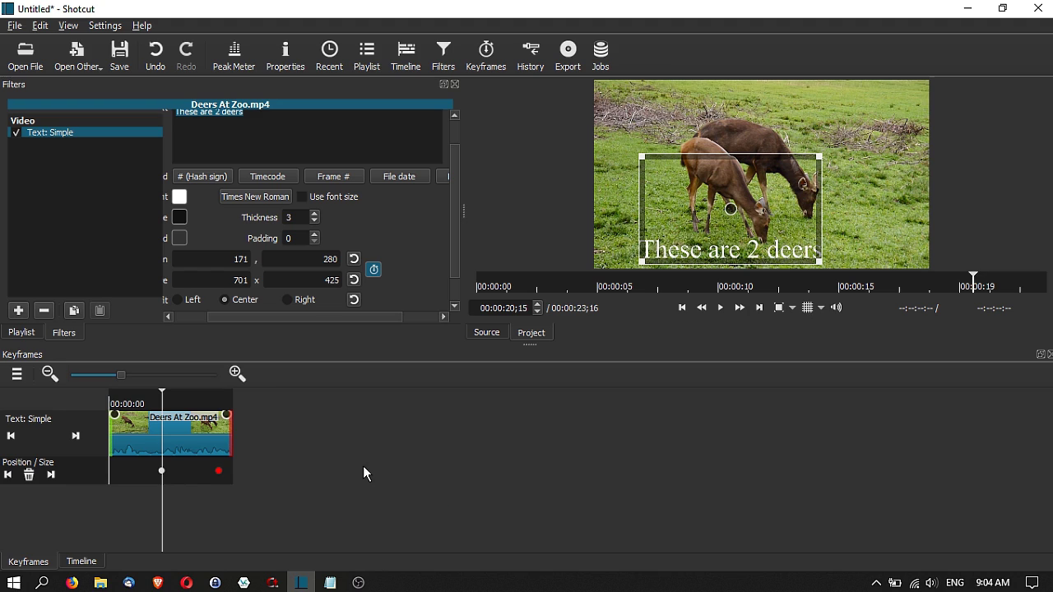
- Play the segment from just before the first keyframe to review the smoothed caption animation
{"action": "left_click", "coordinate": [151, 412]}
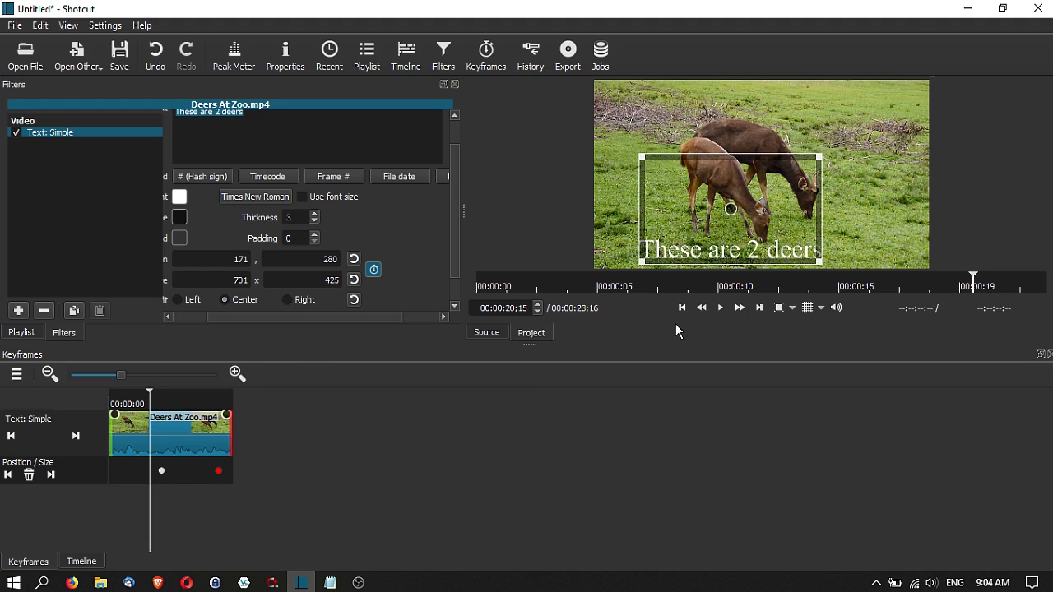
{"action": "left_click", "coordinate": [721, 308]}
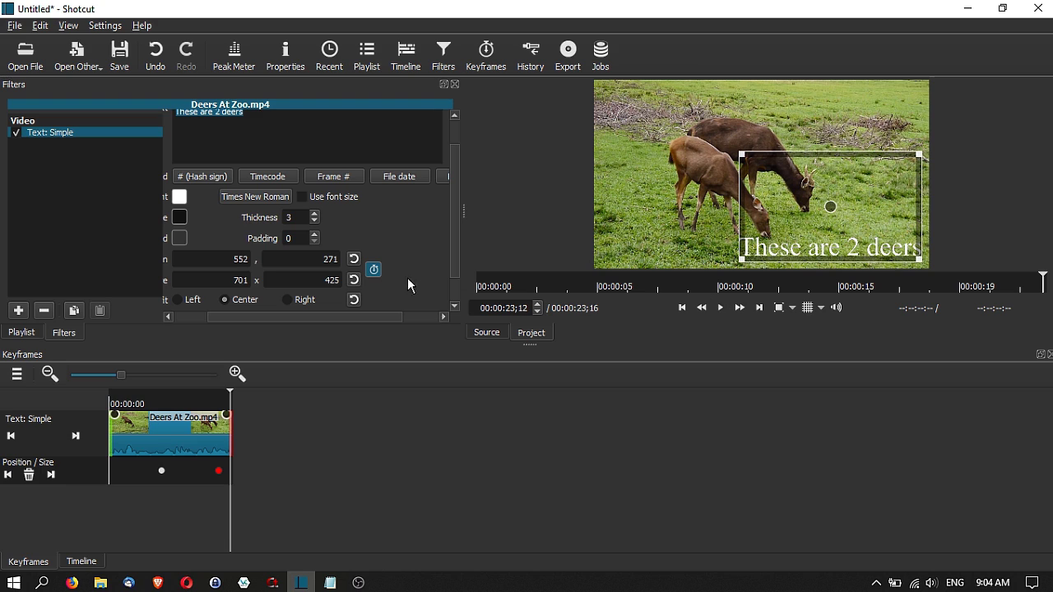
{"action": "left_click_drag", "start_coordinate": [366, 317], "coordinate": [387, 317]}
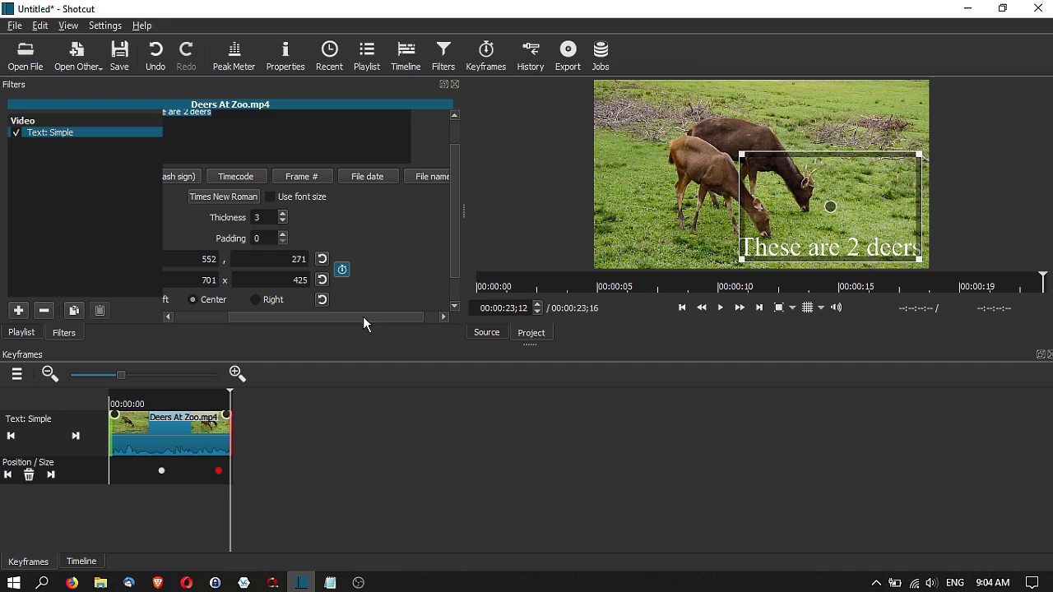
{"action": "left_click", "coordinate": [239, 460]}
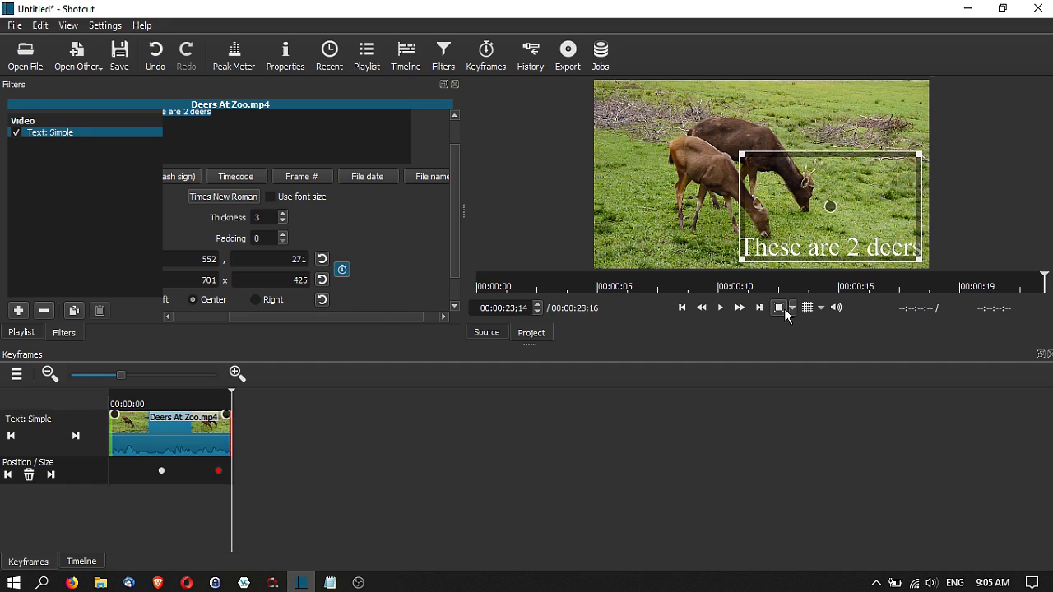
- Return from the keyframes to the timeline view and replace the filters with the export settings
{"action": "left_click", "coordinate": [89, 562]}
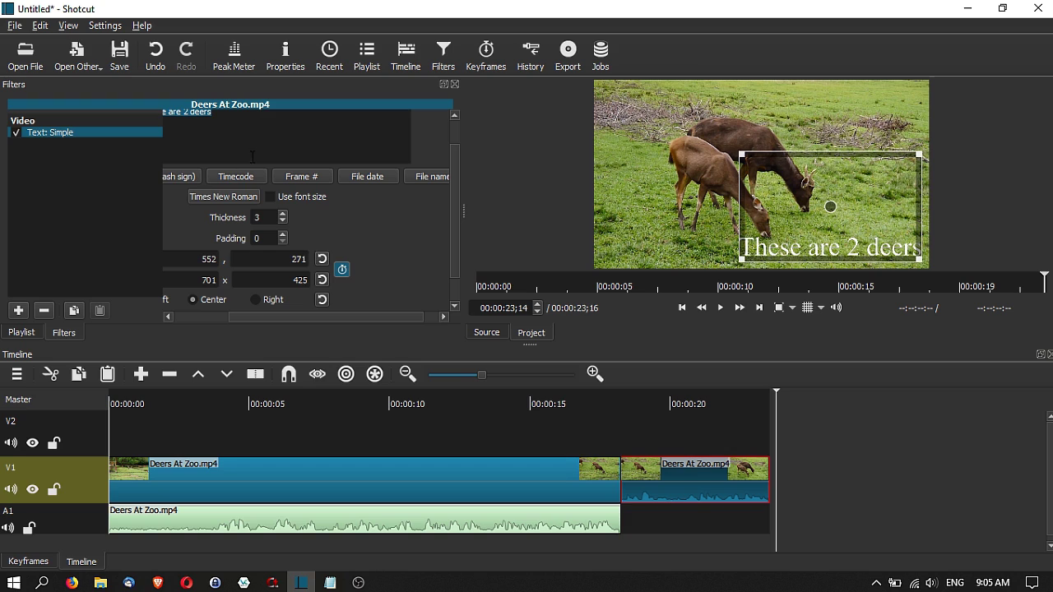
{"action": "left_click", "coordinate": [456, 85]}
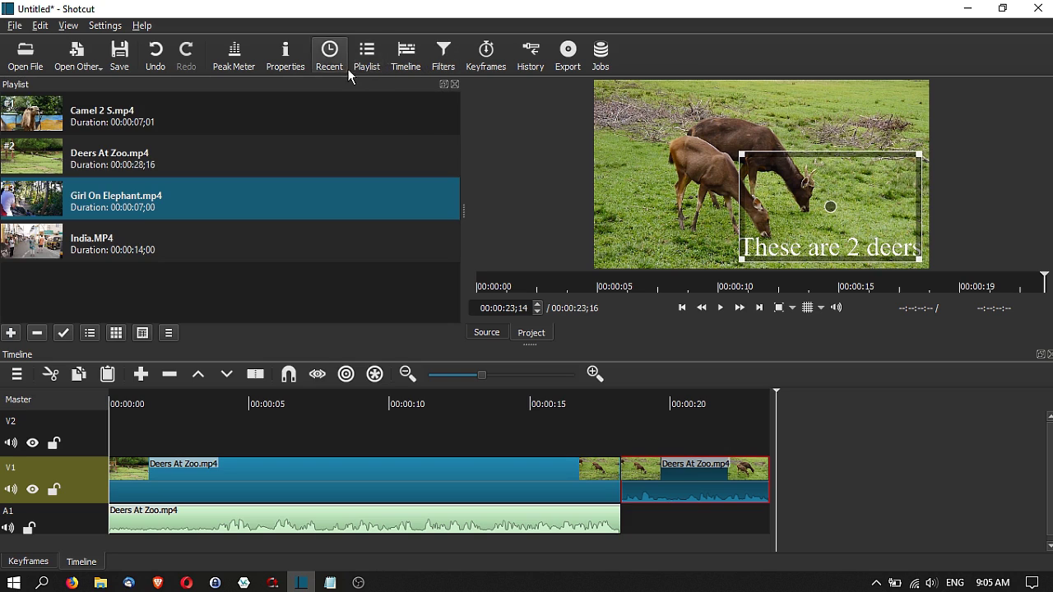
{"action": "left_click", "coordinate": [565, 57]}
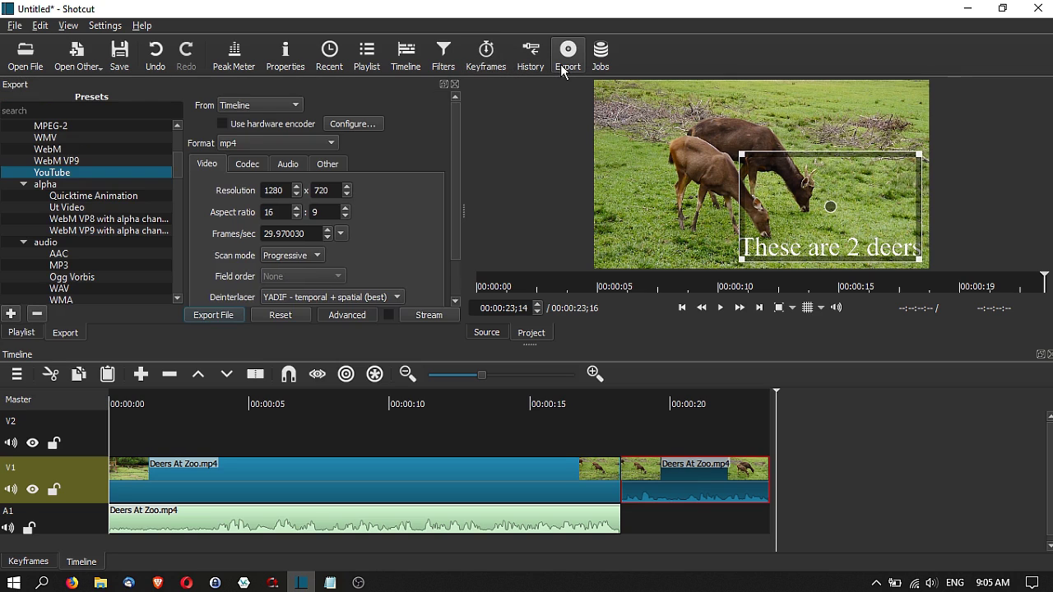
- Look through the export presets and, in the basic export view, the source choices, keeping Timeline as the source
{"action": "left_click", "coordinate": [179, 227]}
{"action": "left_click_drag", "start_coordinate": [179, 166], "coordinate": [181, 137]}
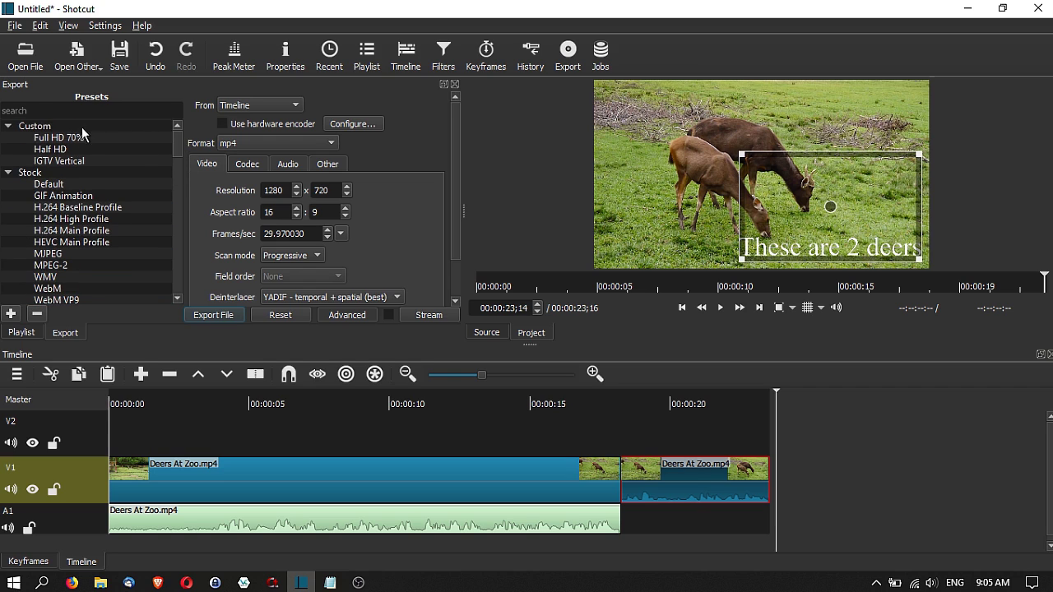
{"action": "left_click_drag", "start_coordinate": [180, 141], "coordinate": [181, 152]}
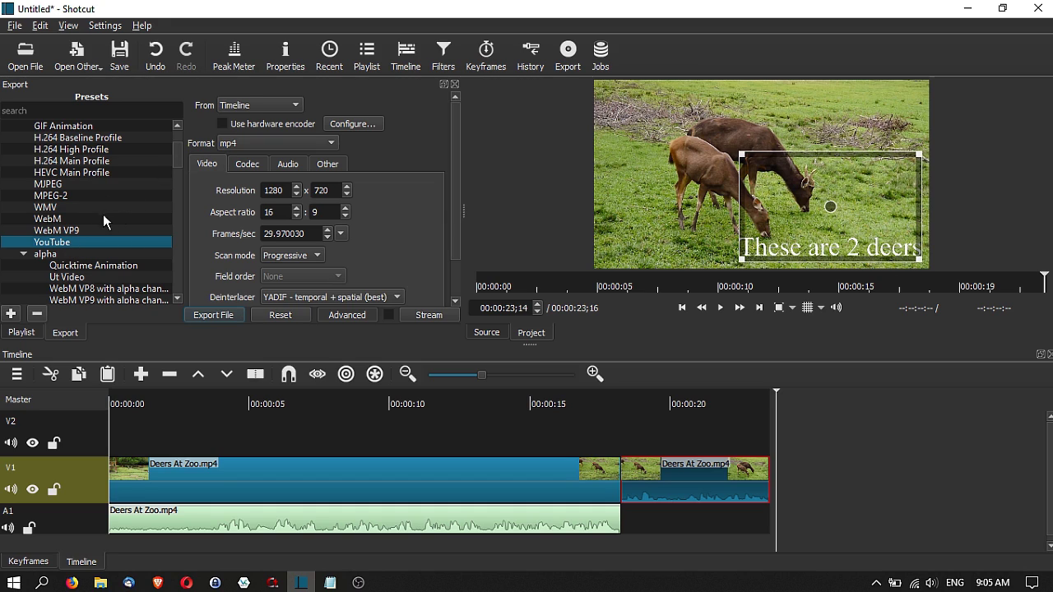
{"action": "left_click", "coordinate": [347, 315]}
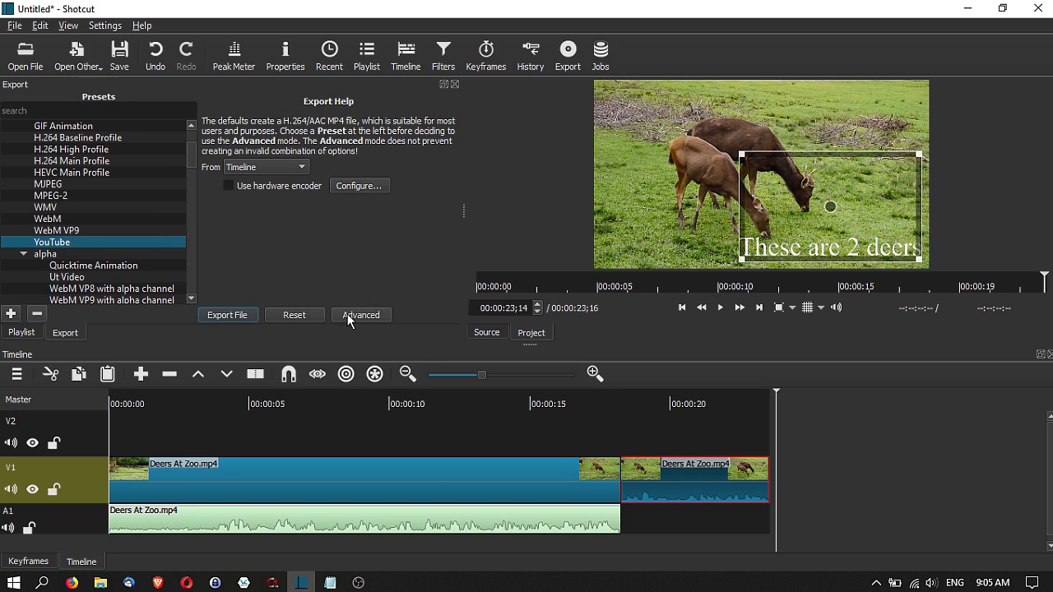
{"action": "left_click", "coordinate": [304, 168]}
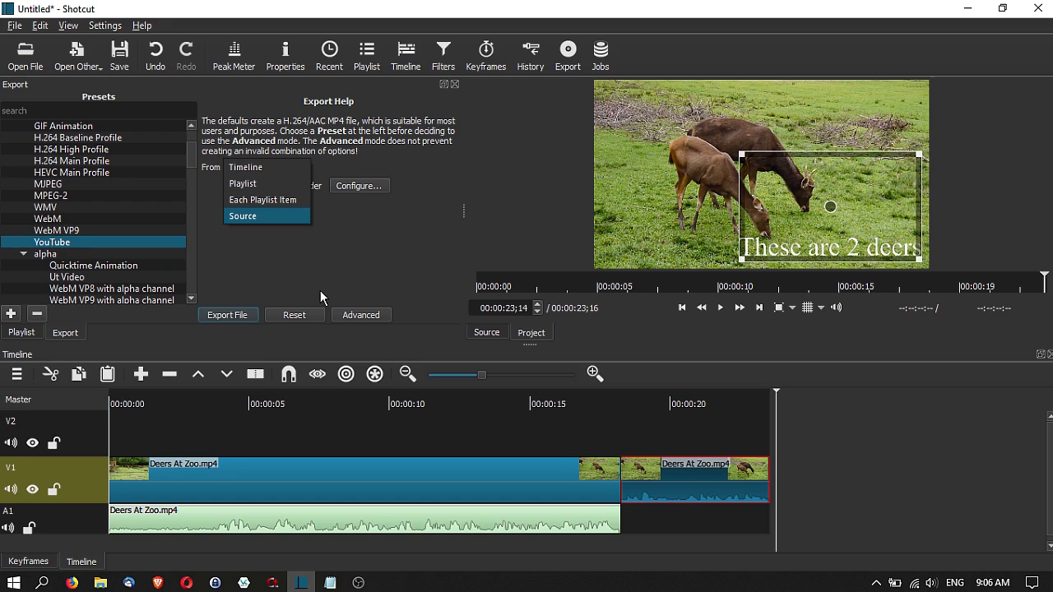
{"action": "left_click", "coordinate": [277, 168]}
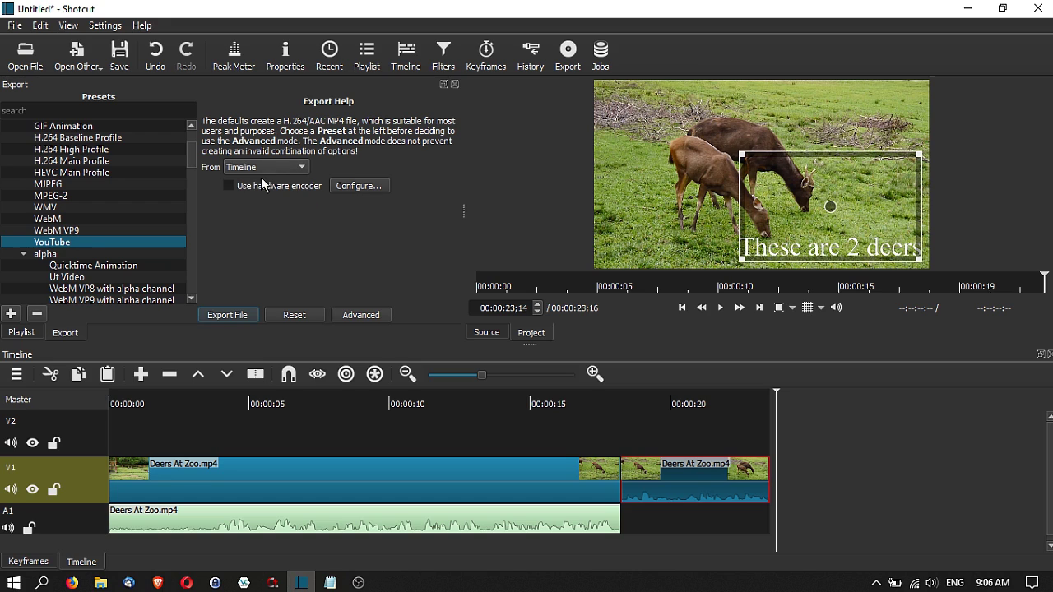
- Examine the advanced export settings for source, format, video, codec and audio, and return to the basic export view
{"action": "left_click", "coordinate": [372, 316]}
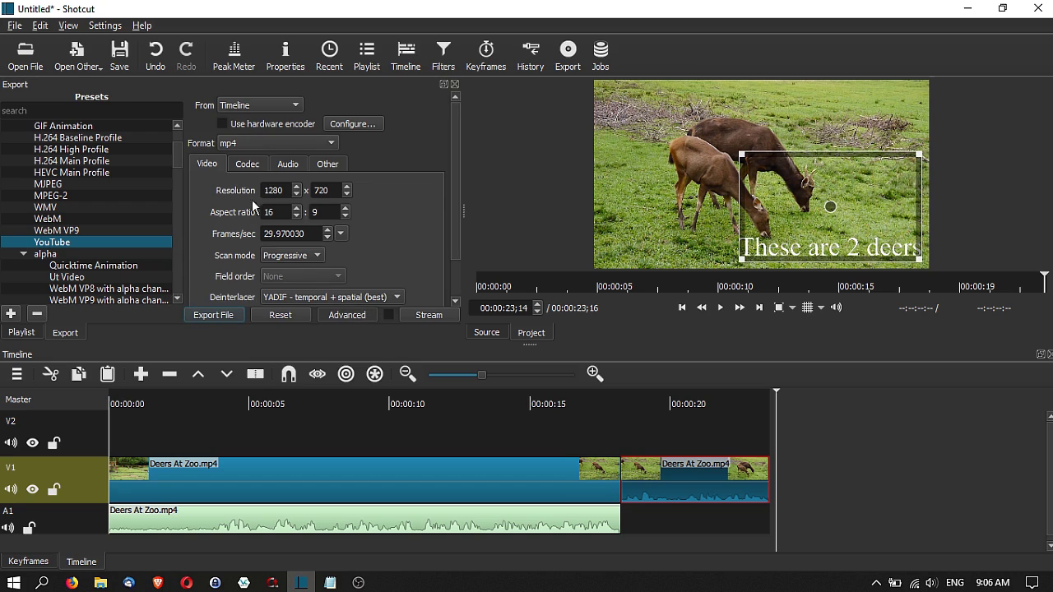
{"action": "left_click", "coordinate": [297, 108]}
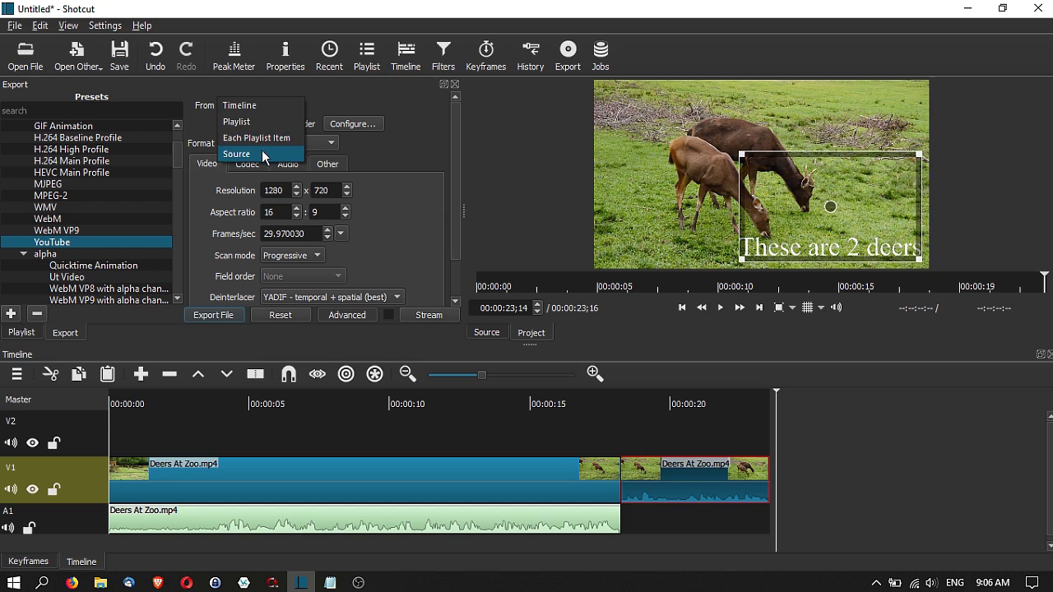
{"action": "left_click", "coordinate": [327, 100]}
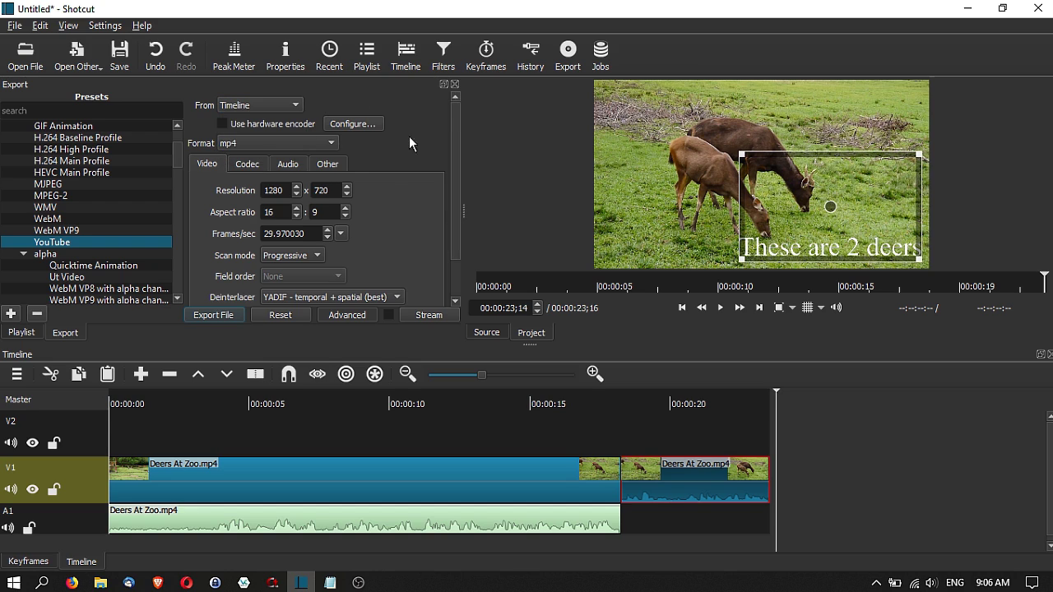
{"action": "left_click", "coordinate": [330, 142]}
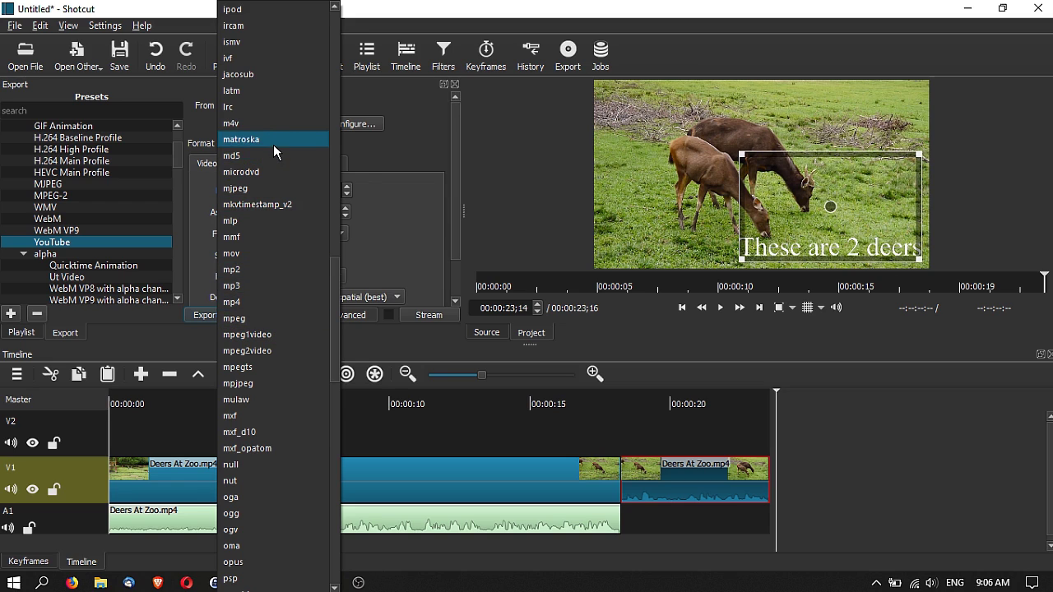
{"action": "key", "text": "Escape"}
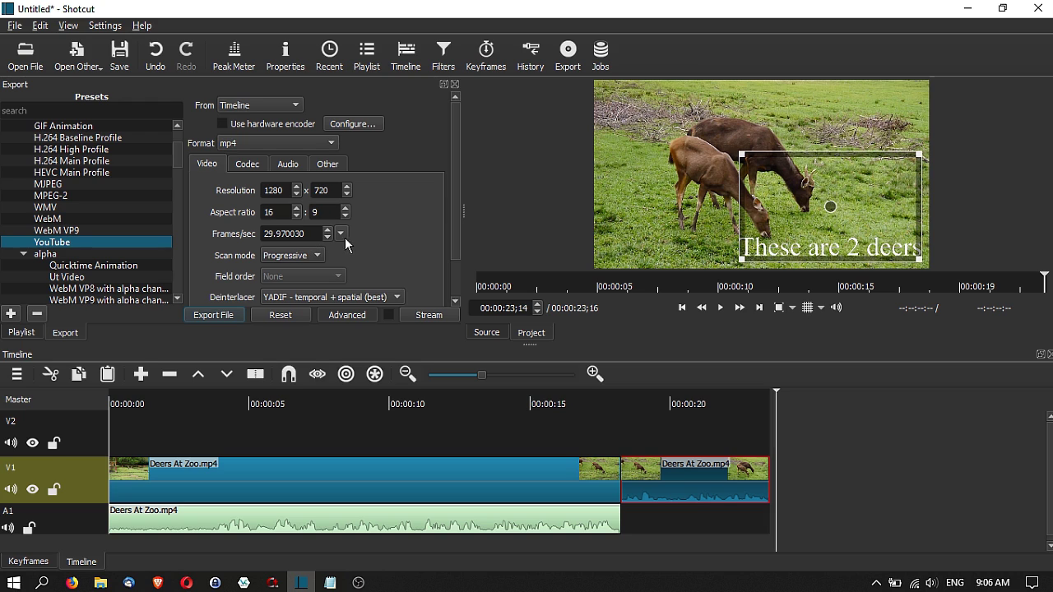
{"action": "left_click_drag", "start_coordinate": [458, 229], "coordinate": [299, 175]}
{"action": "left_click", "coordinate": [255, 165]}
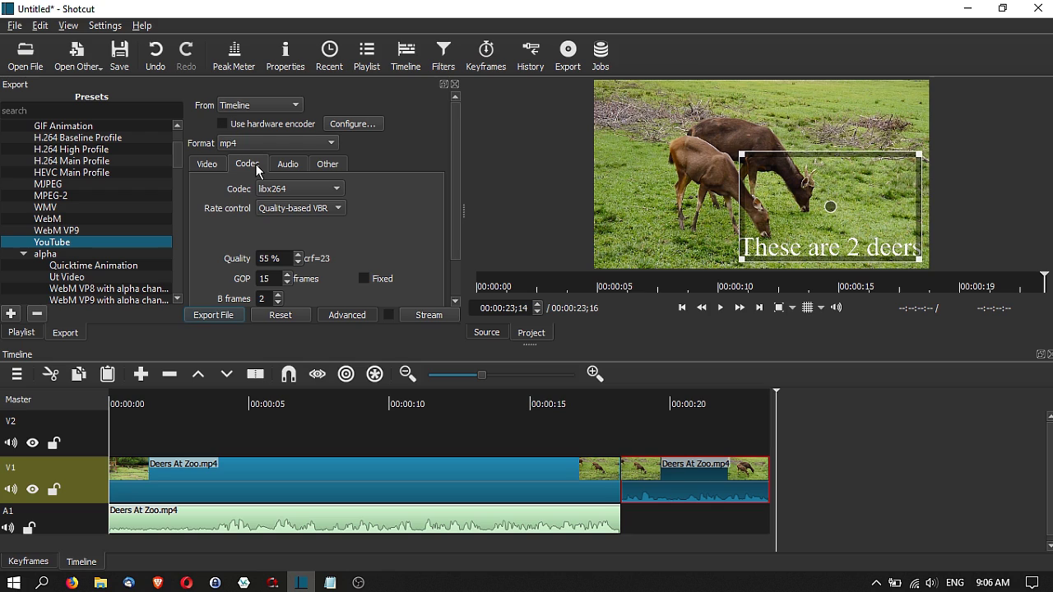
{"action": "left_click", "coordinate": [296, 189]}
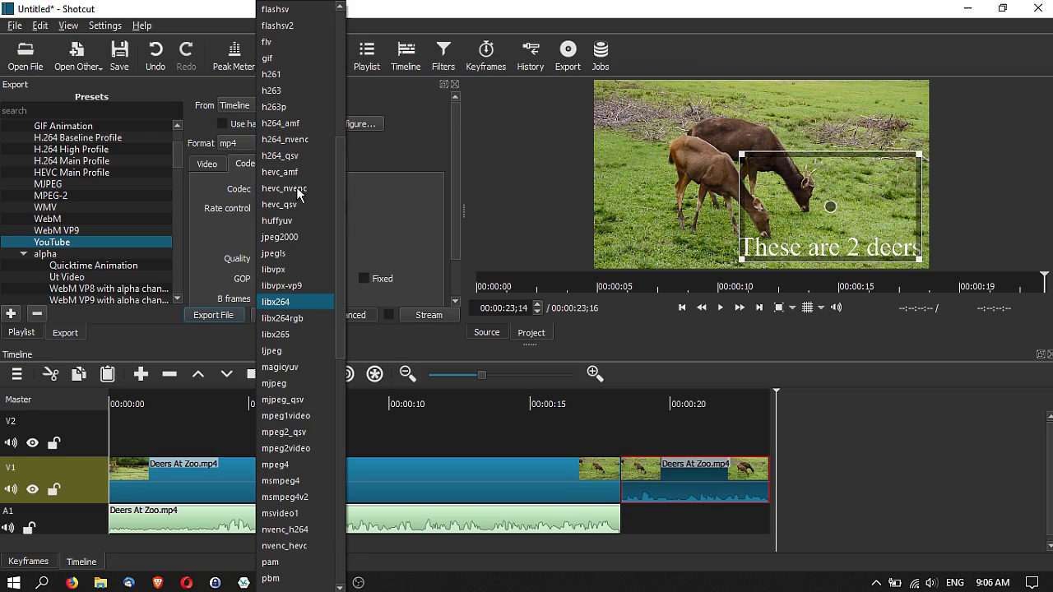
{"action": "key", "text": "Escape"}
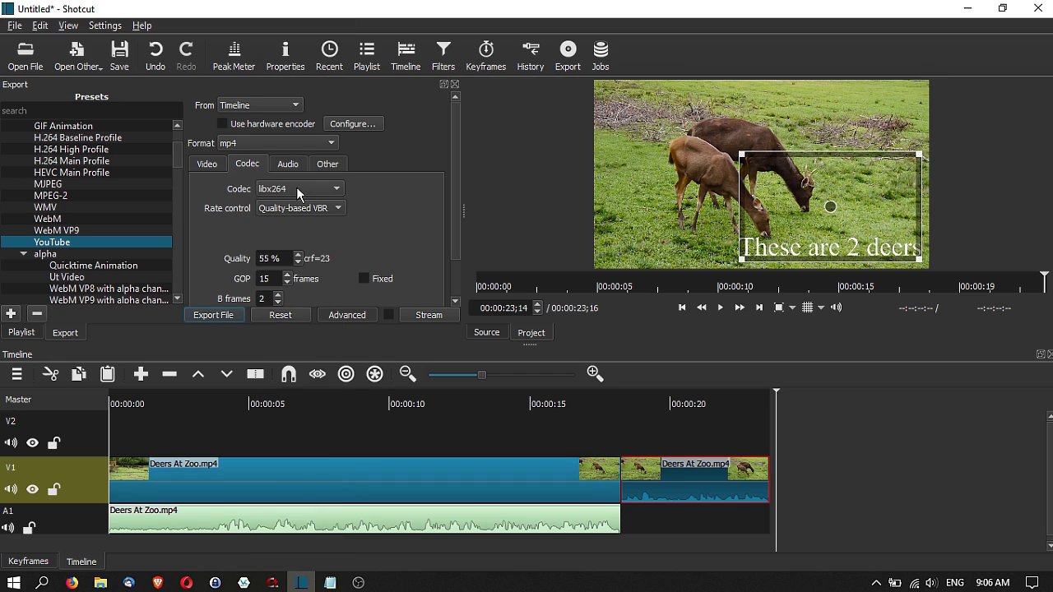
{"action": "mouse_move", "coordinate": [455, 226]}
{"action": "left_mouse_down"}
{"action": "mouse_move", "coordinate": [457, 263]}
{"action": "mouse_move", "coordinate": [456, 221]}
{"action": "left_mouse_up"}
{"action": "left_click", "coordinate": [293, 167]}
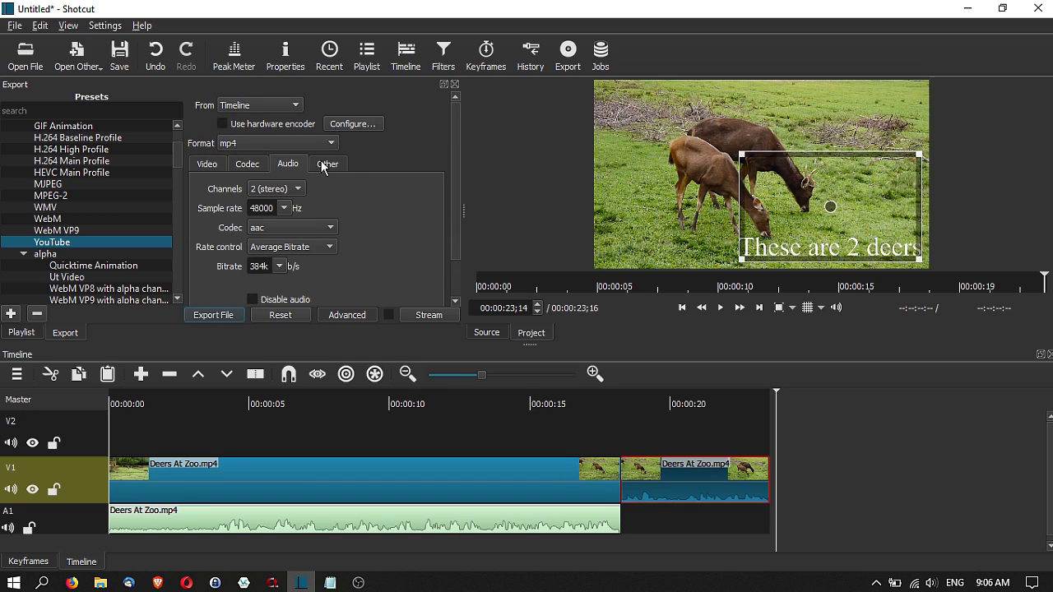
{"action": "left_click", "coordinate": [348, 316]}
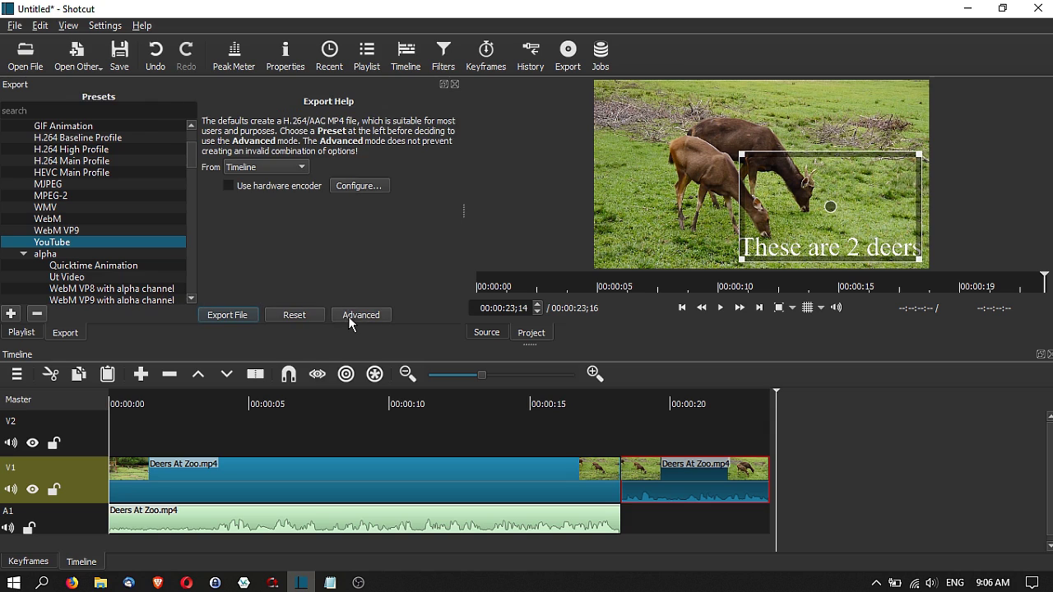
- Export the timeline as YT Tutorial Test.mp4 into Shotcut's Final Cut folder despite the free-space prompt, and widen the jobs list
{"action": "left_click", "coordinate": [228, 315]}
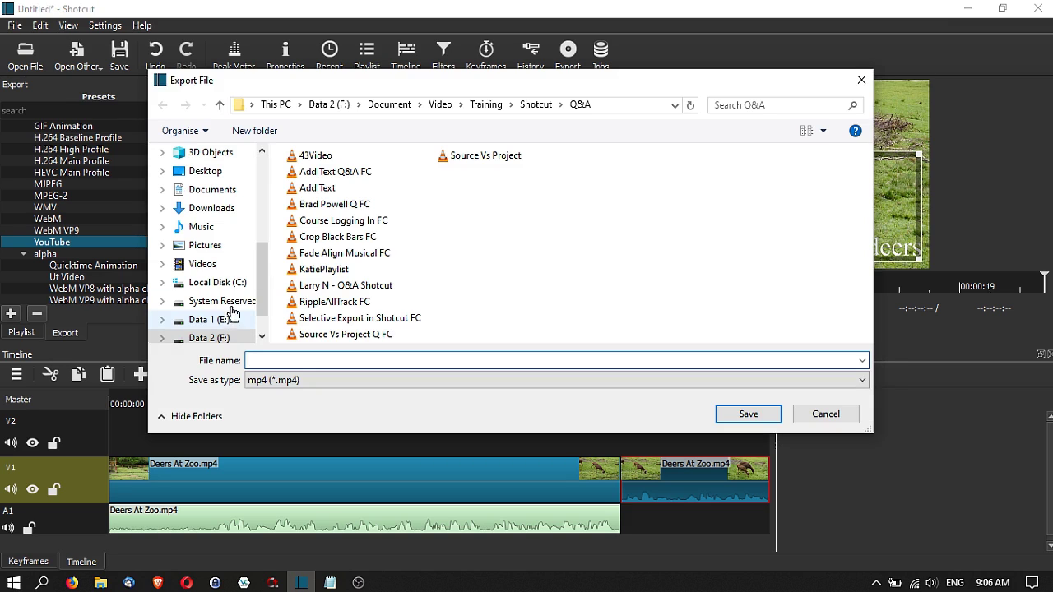
{"action": "left_click", "coordinate": [536, 105]}
{"action": "double_click", "coordinate": [325, 189]}
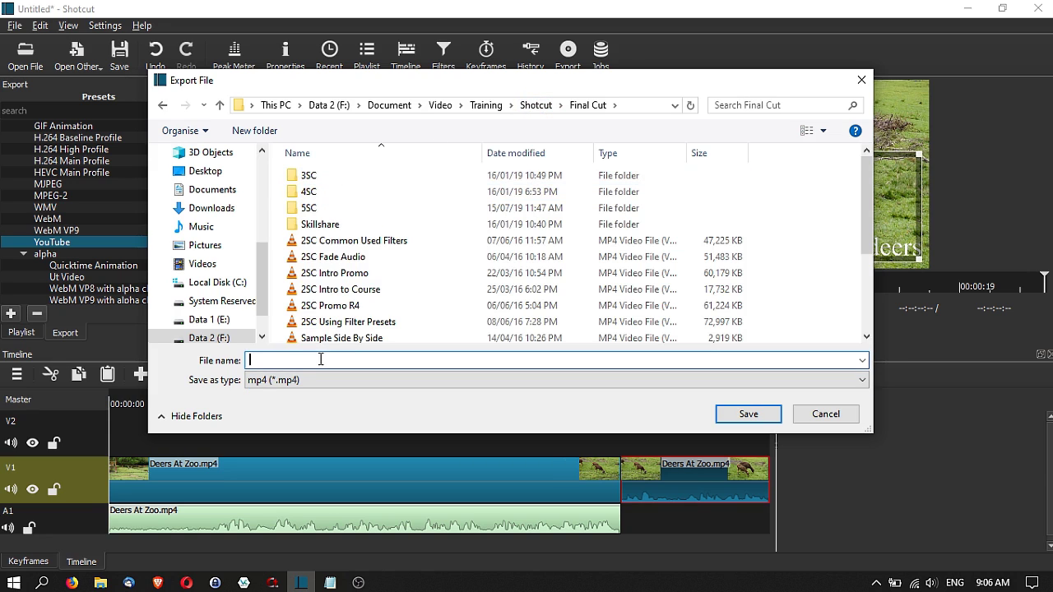
{"action": "type", "text": "YT Tutorial Test.mp4"}
{"action": "left_click", "coordinate": [746, 411]}
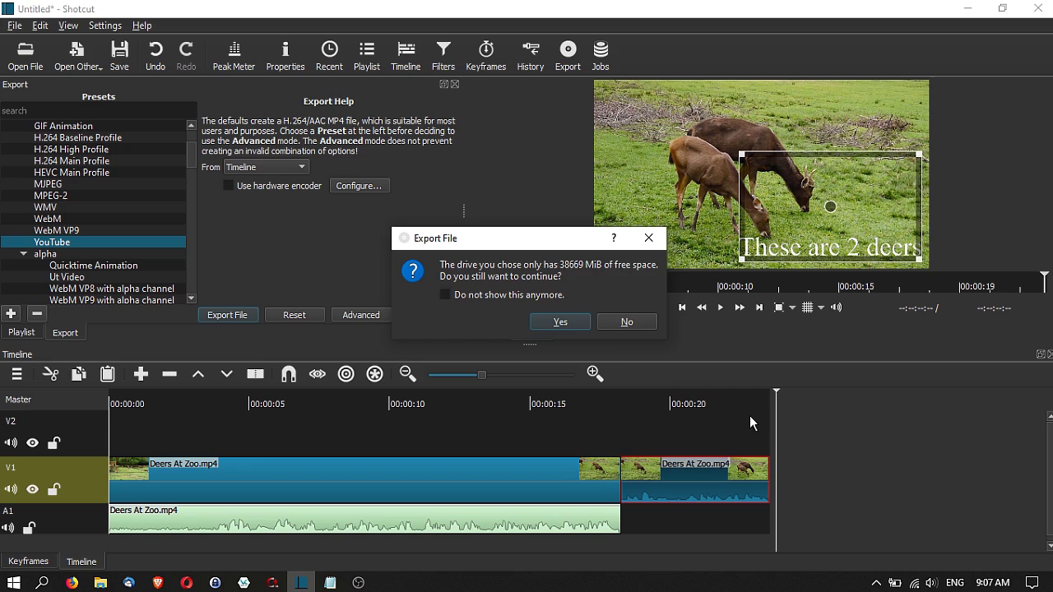
{"action": "left_click", "coordinate": [560, 321]}
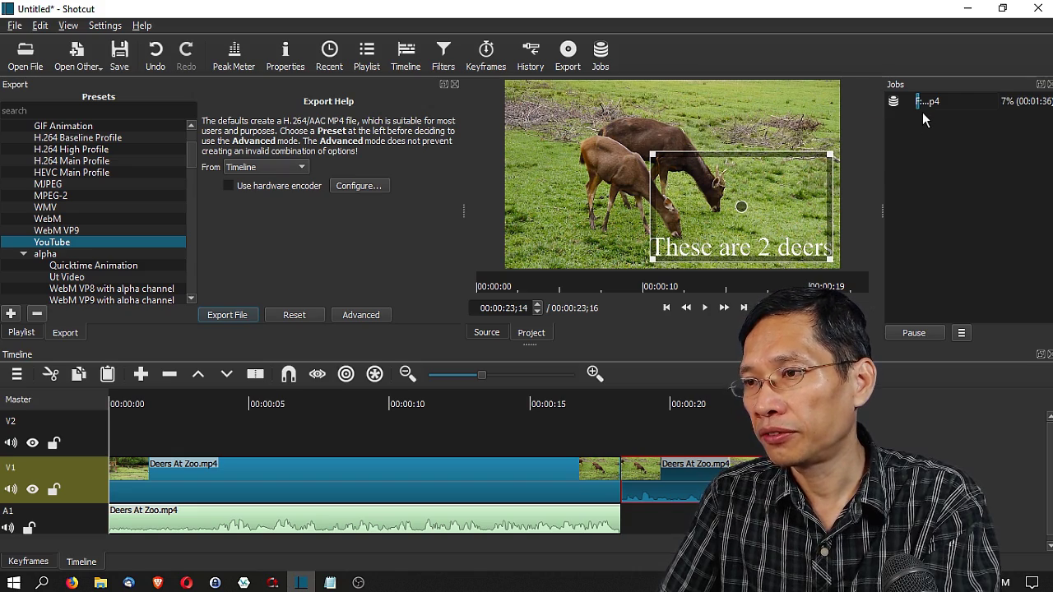
{"action": "left_click_drag", "start_coordinate": [872, 207], "coordinate": [821, 214]}
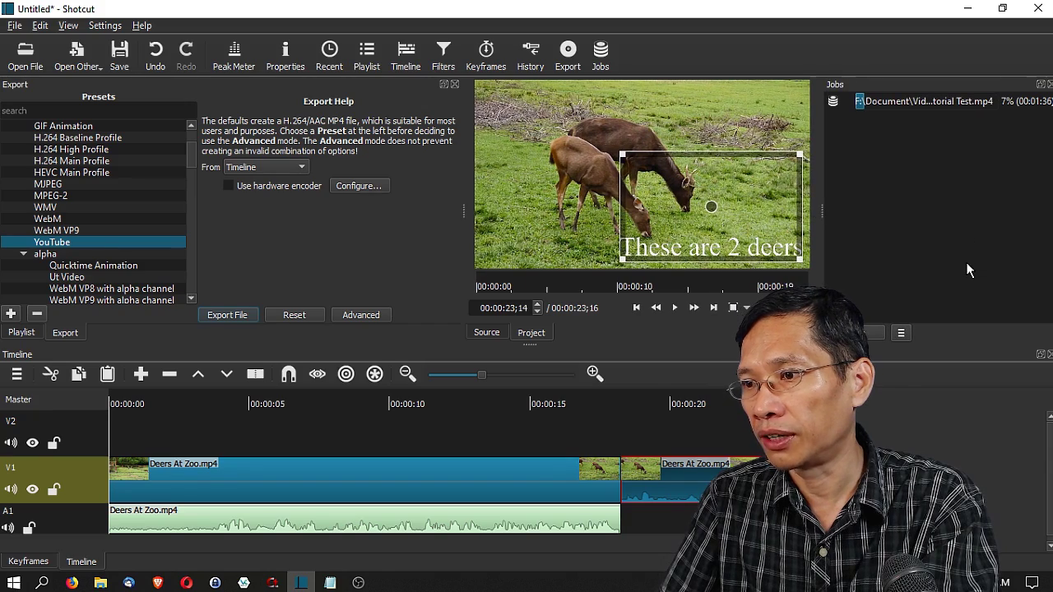